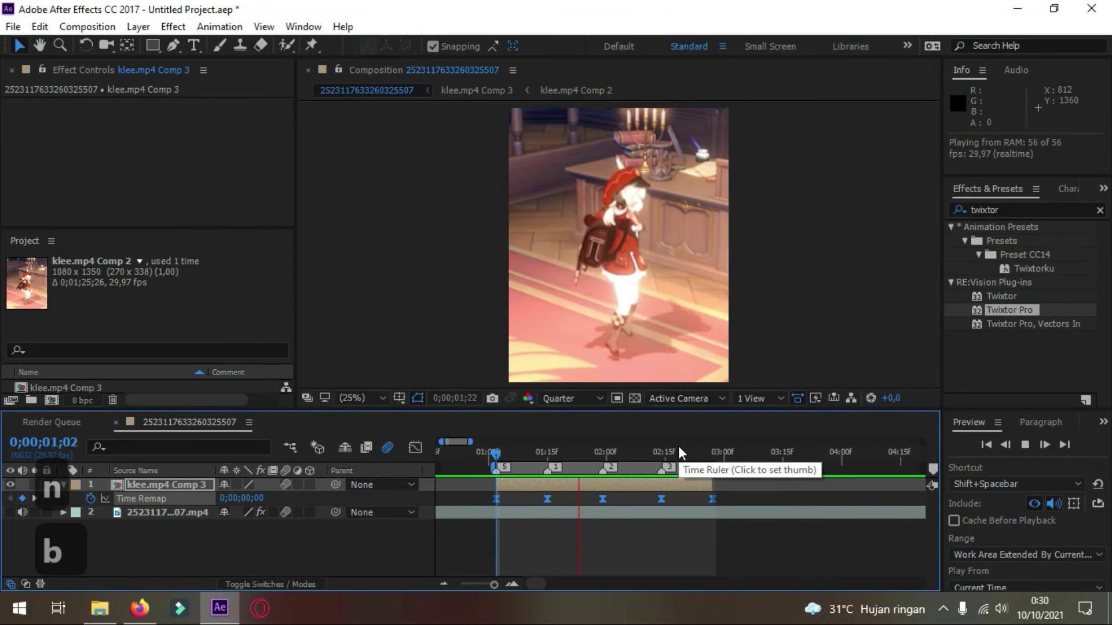
Preview the time-remapped clip in the composition from several starting points
key(space)
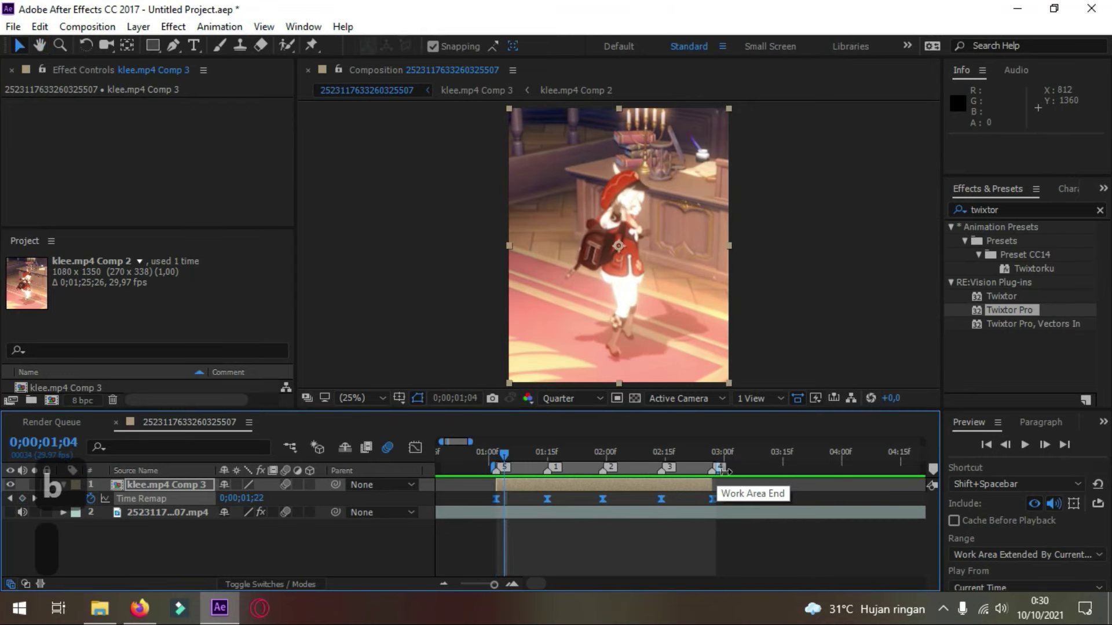
key(space)
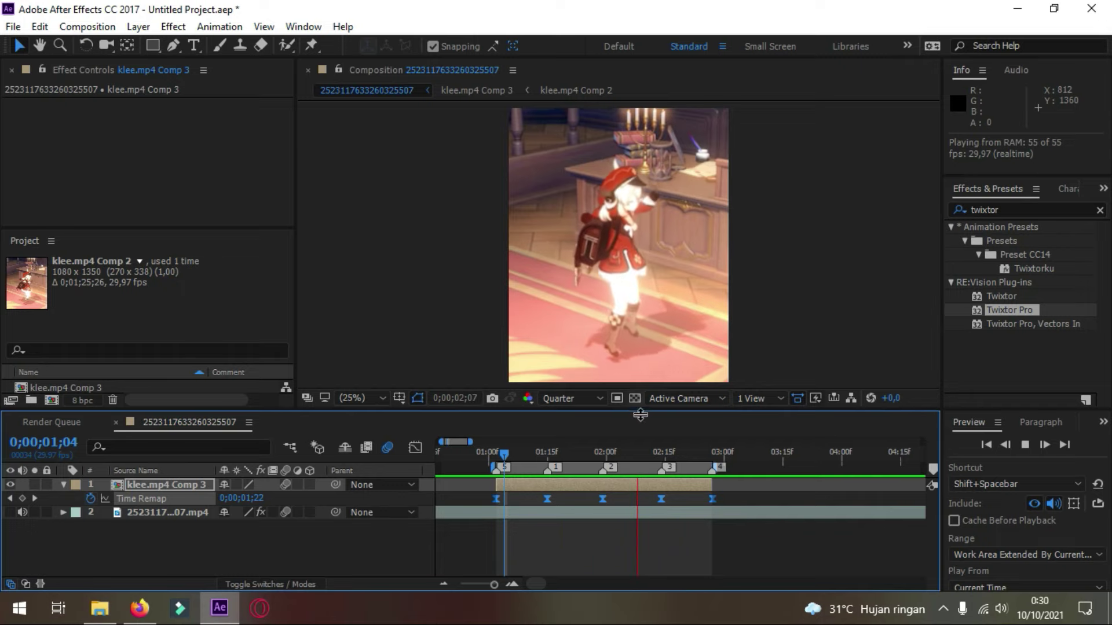
click(547, 454)
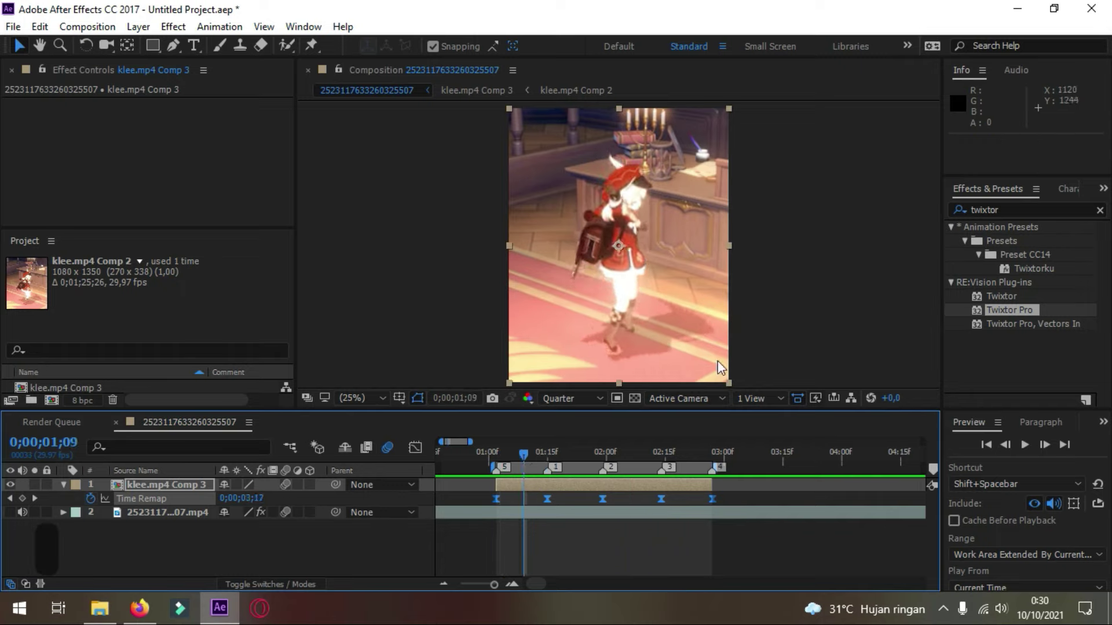
key(space)
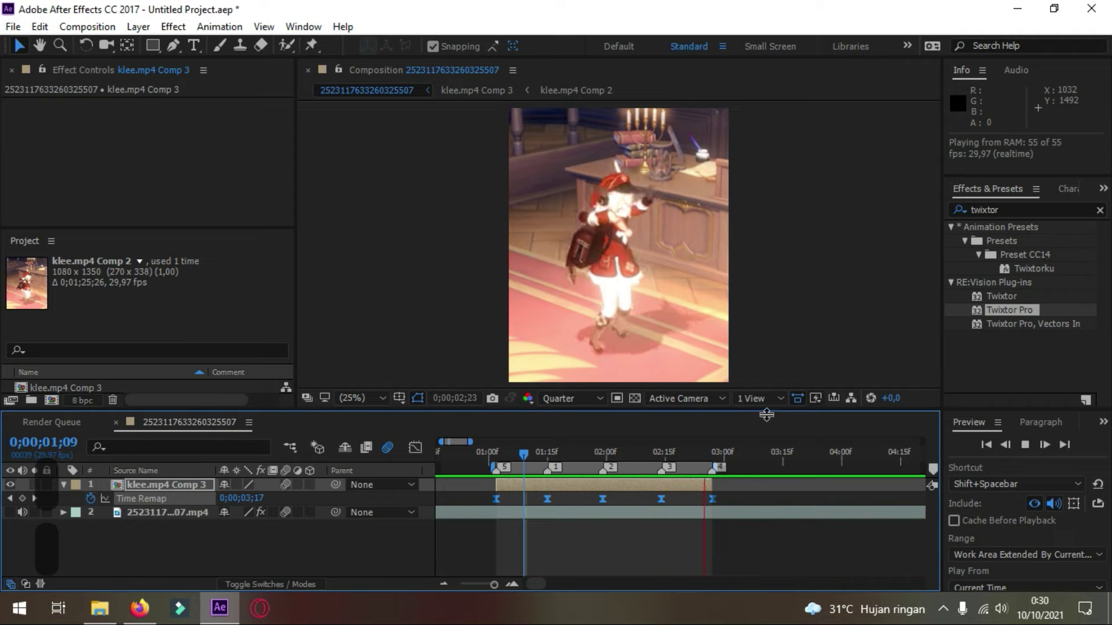
key(space)
click(679, 530)
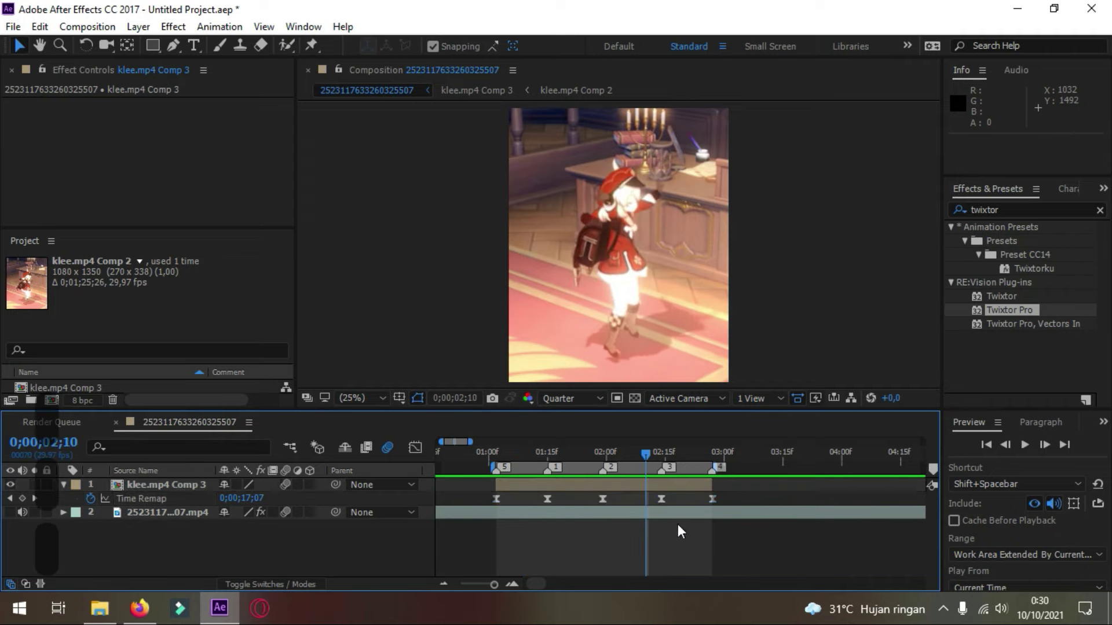
Pre-compose the klee.mp4 Comp 3 layer, moving all attributes and fitting the duration to its time span, and enable motion blur on the result
key(u)
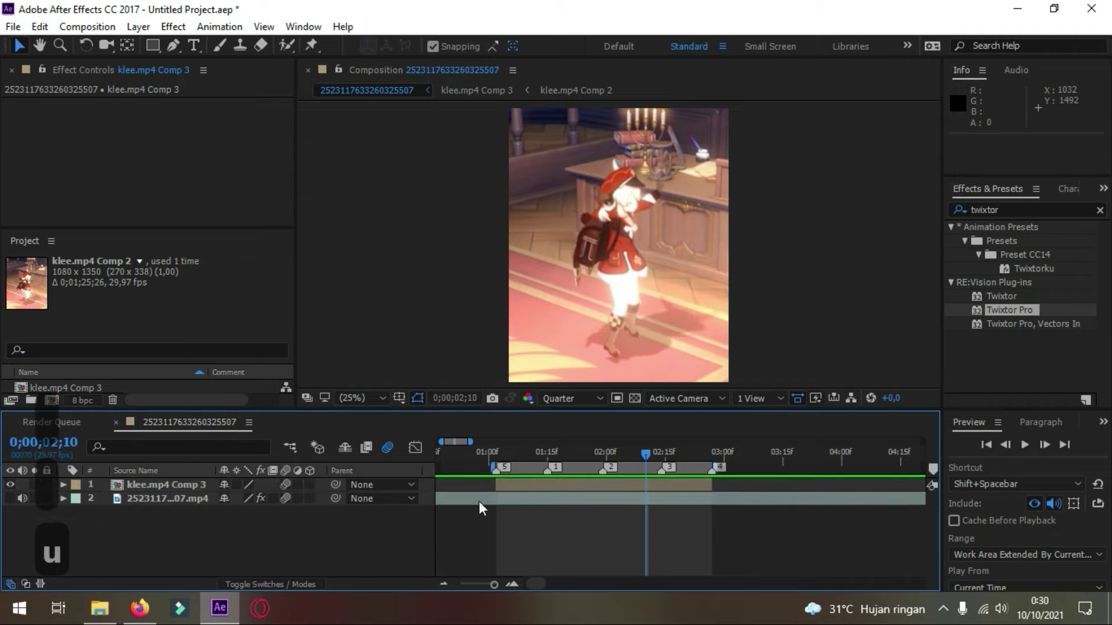
right_click(553, 489)
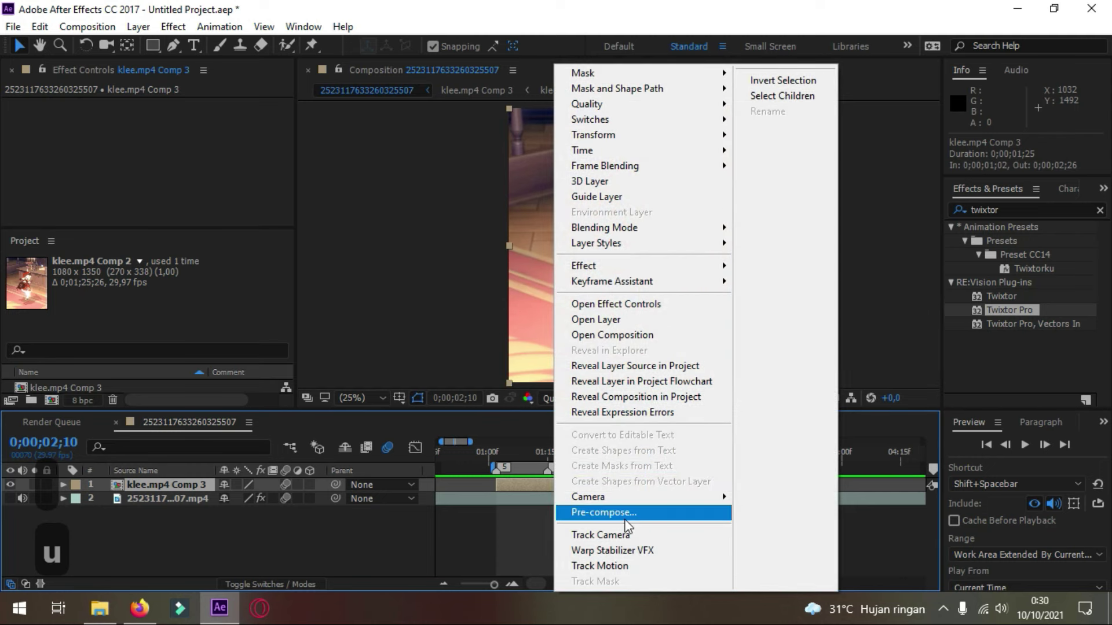
click(604, 512)
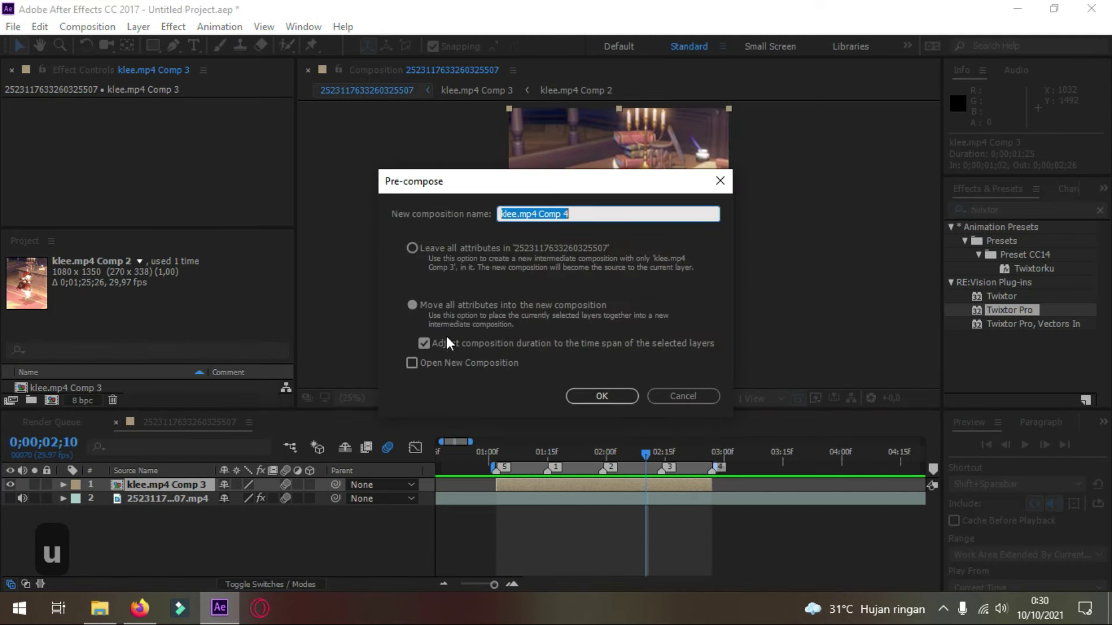
click(609, 393)
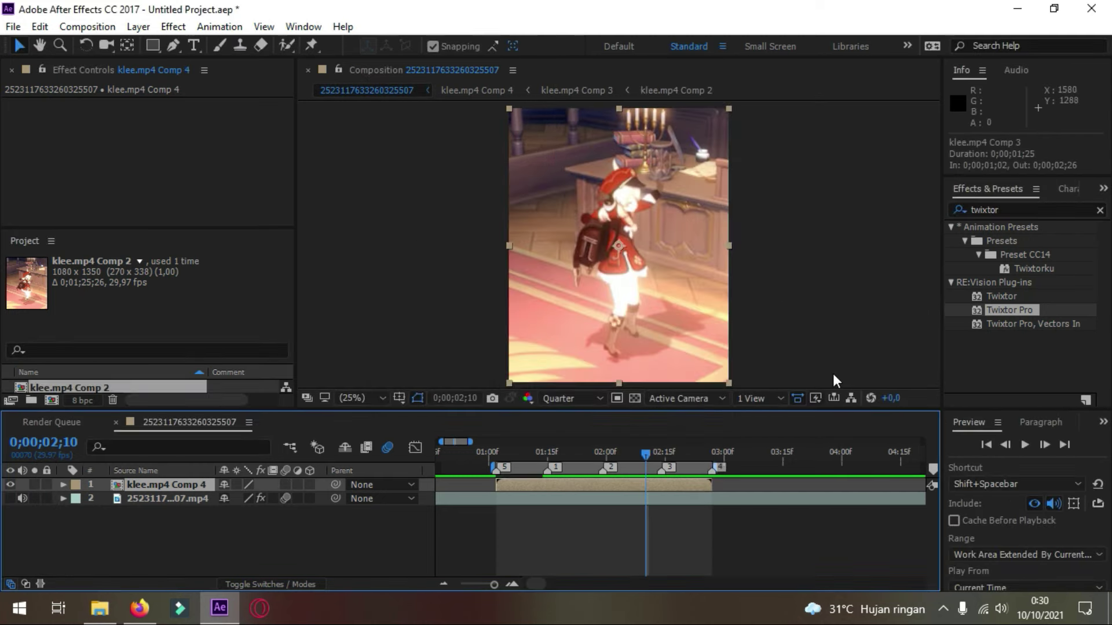
click(283, 486)
Add a new camera layer to the composition with the offered settings, dismissing the 2D layer warning
click(534, 451)
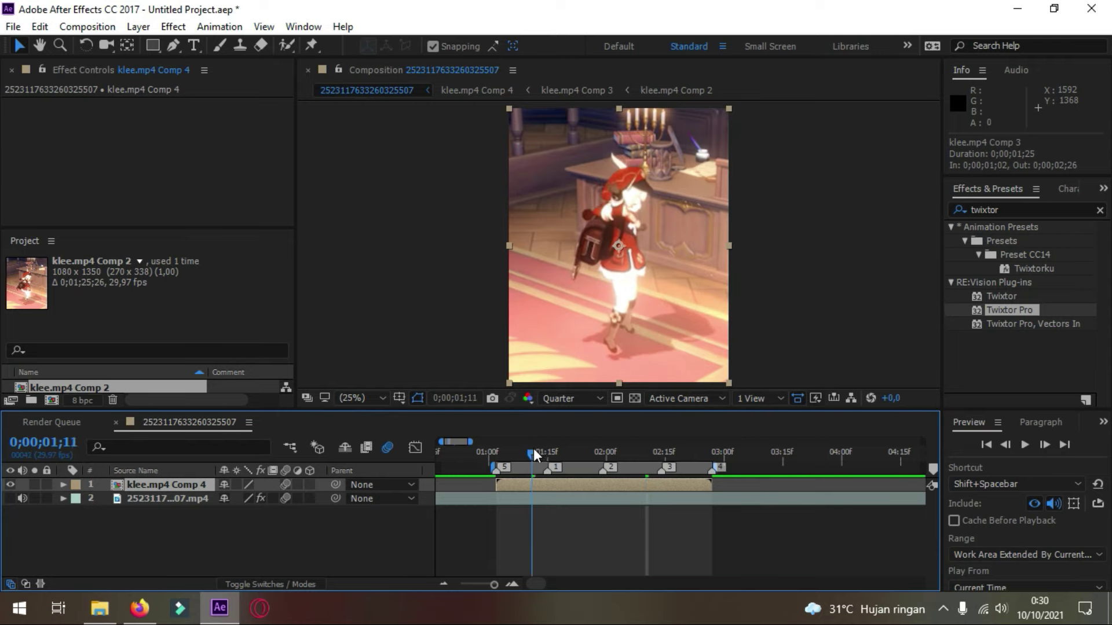
right_click(316, 532)
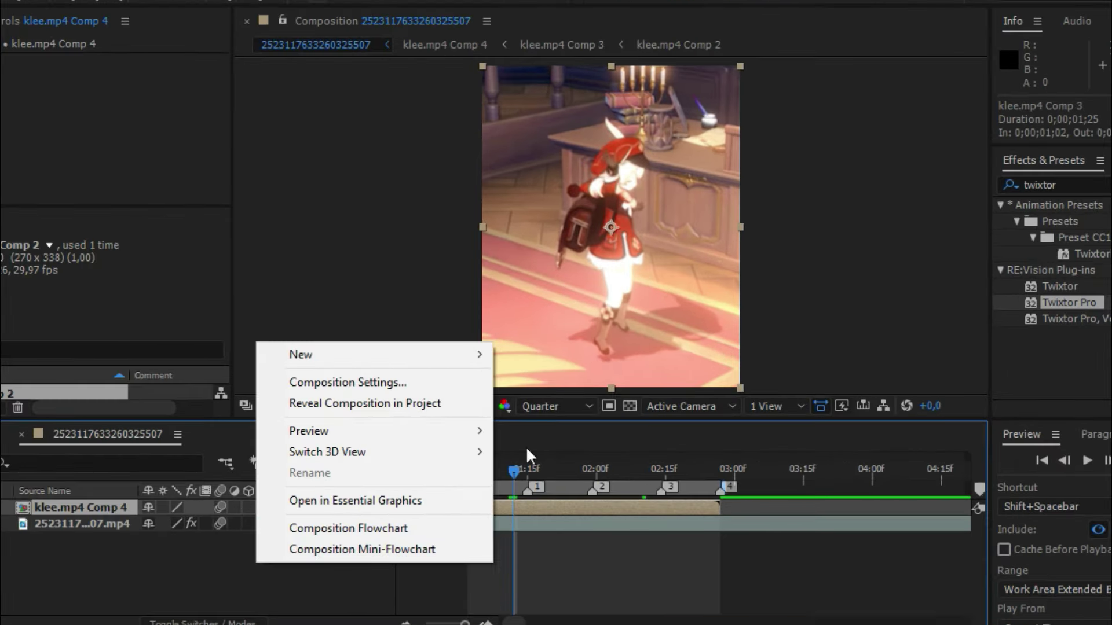
mouse_move(480, 351)
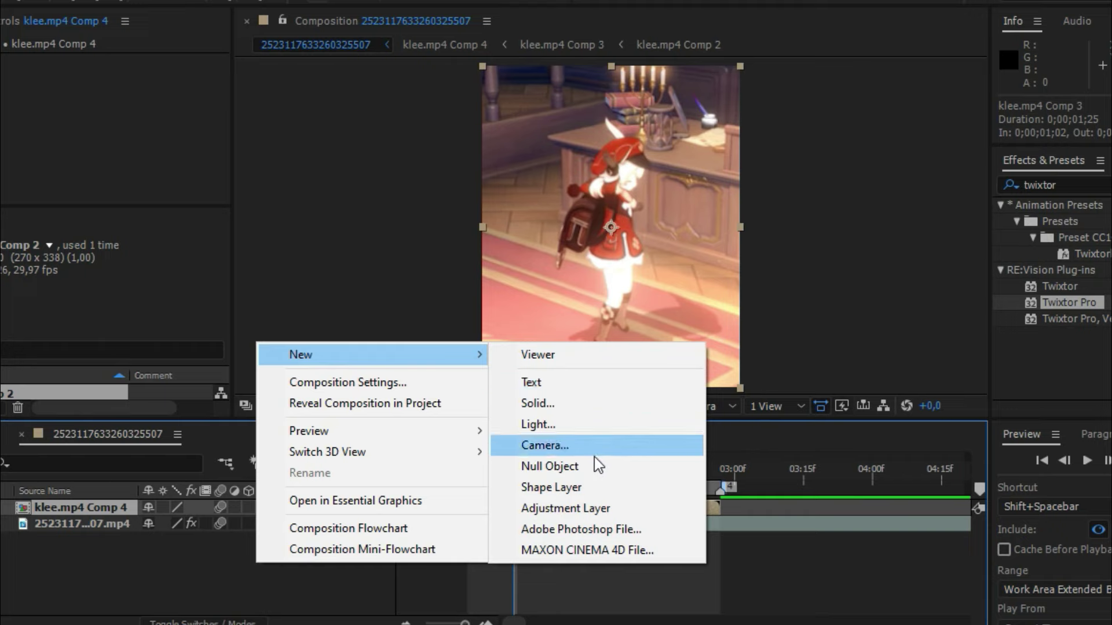
click(578, 447)
click(722, 502)
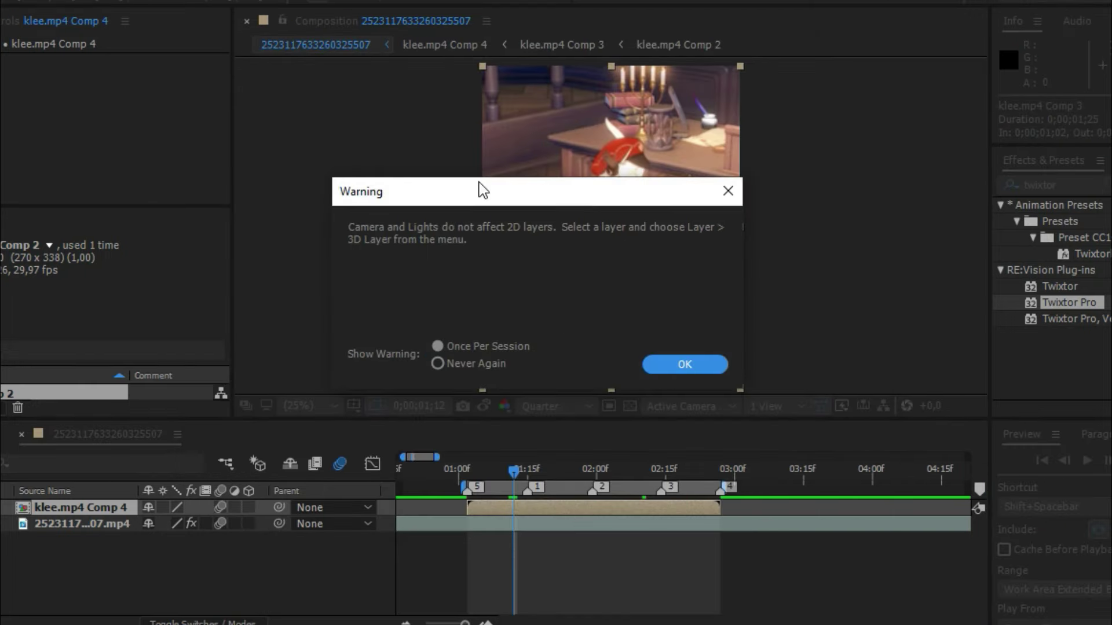
drag(479, 188, 461, 207)
click(655, 384)
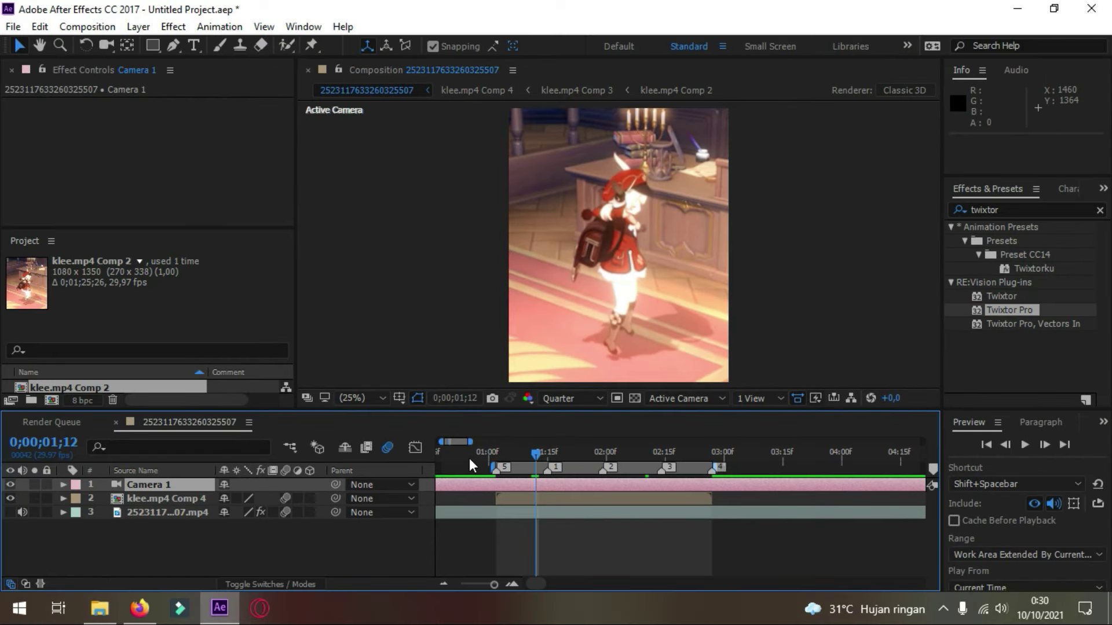
Trim the camera layer to the clip's span by splitting it at 0;00;01;02 and 0;00;02;27 and deleting both outer pieces
drag(469, 457, 497, 449)
key(ctrl+shift+d)
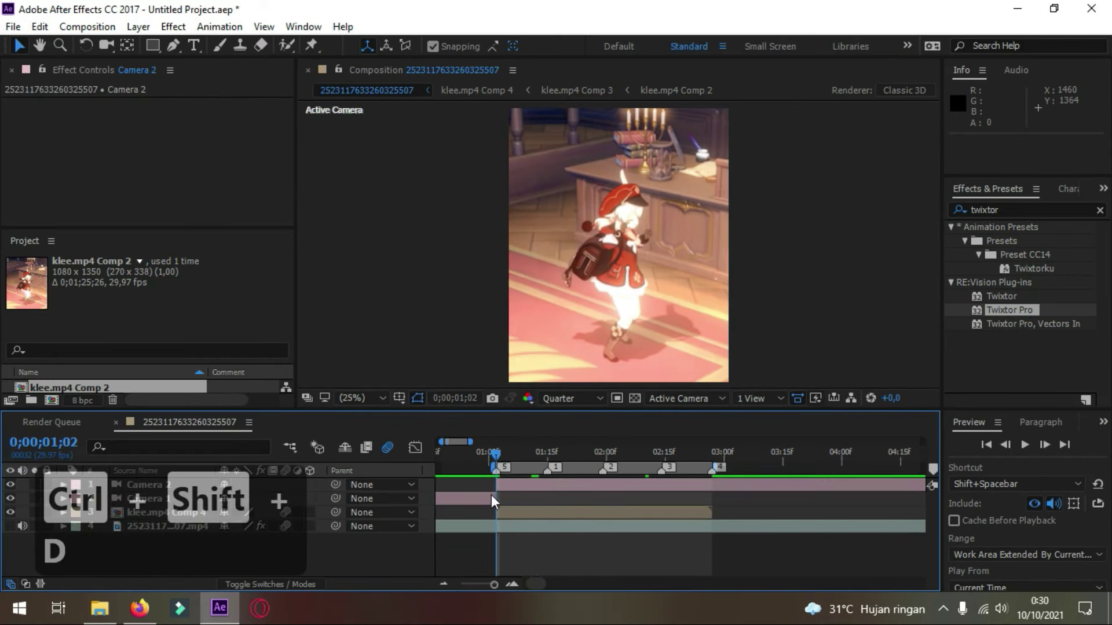
click(491, 495)
key(Delete)
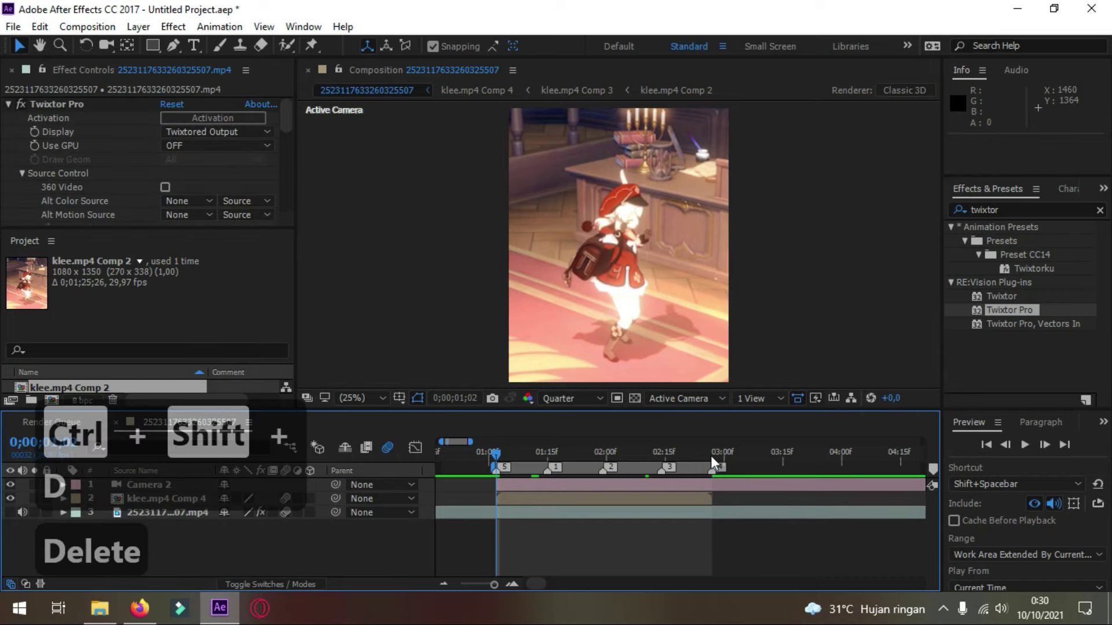
click(711, 457)
click(717, 488)
key(ctrl+shift+d)
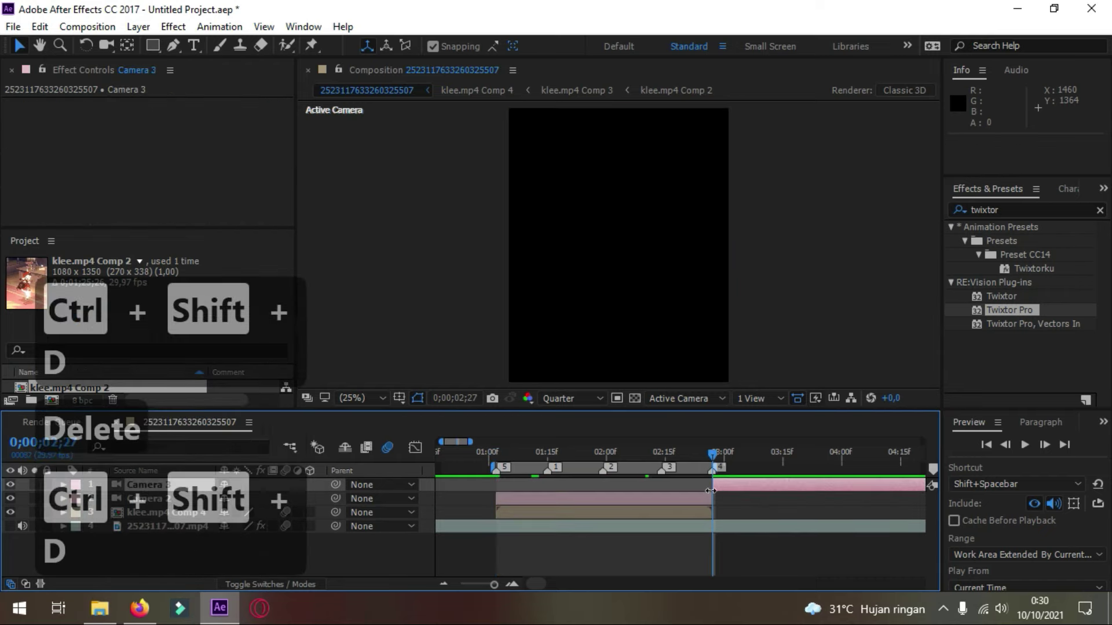
key(Delete)
Make the klee.mp4 Comp 4 layer 3D and add a null object to the composition
click(573, 456)
drag(553, 465, 547, 467)
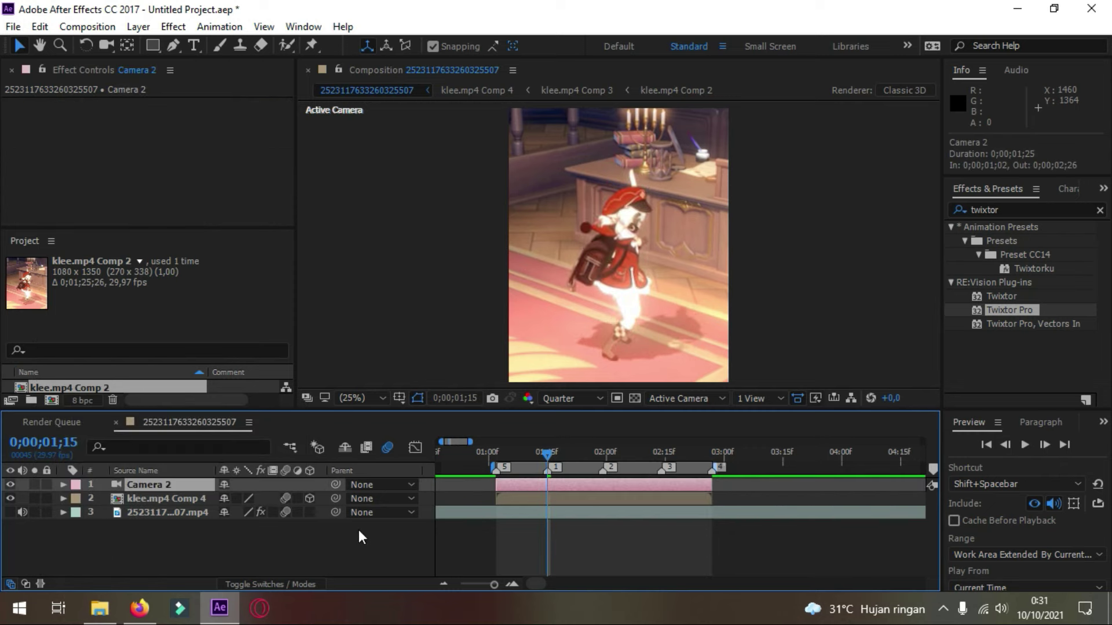
right_click(359, 531)
mouse_move(527, 365)
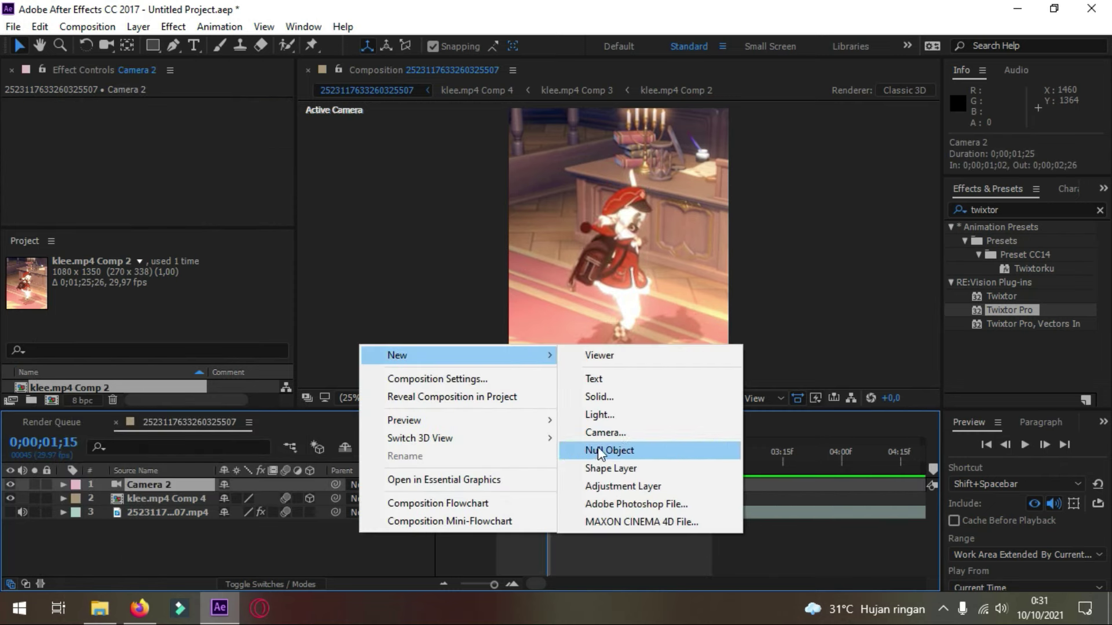
click(613, 455)
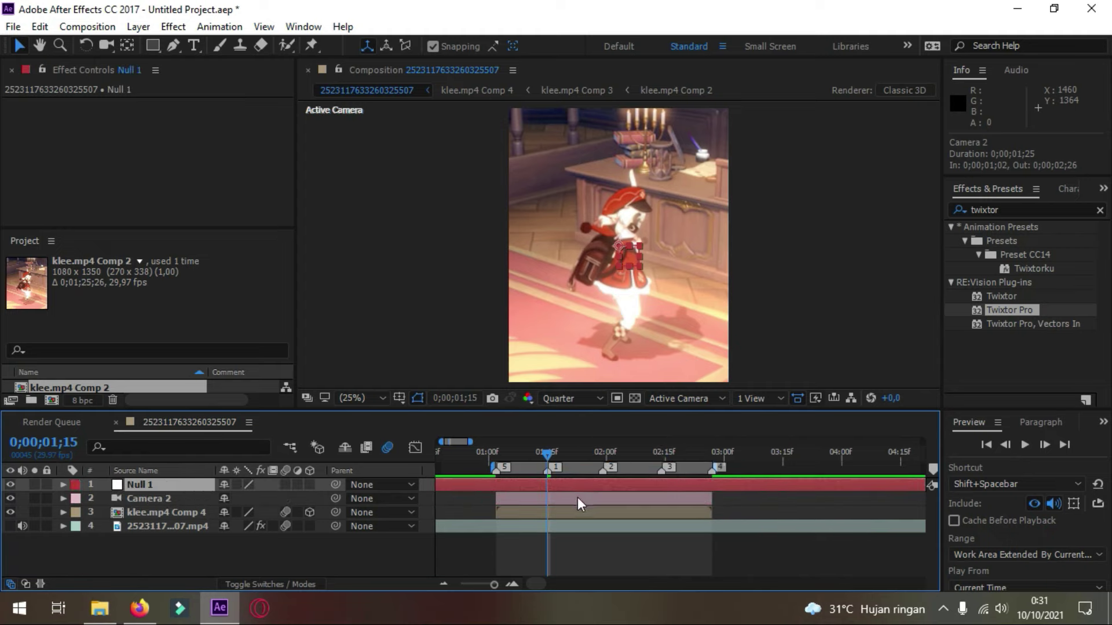
Duplicate the null object four times to have five null layers
drag(501, 452, 681, 498)
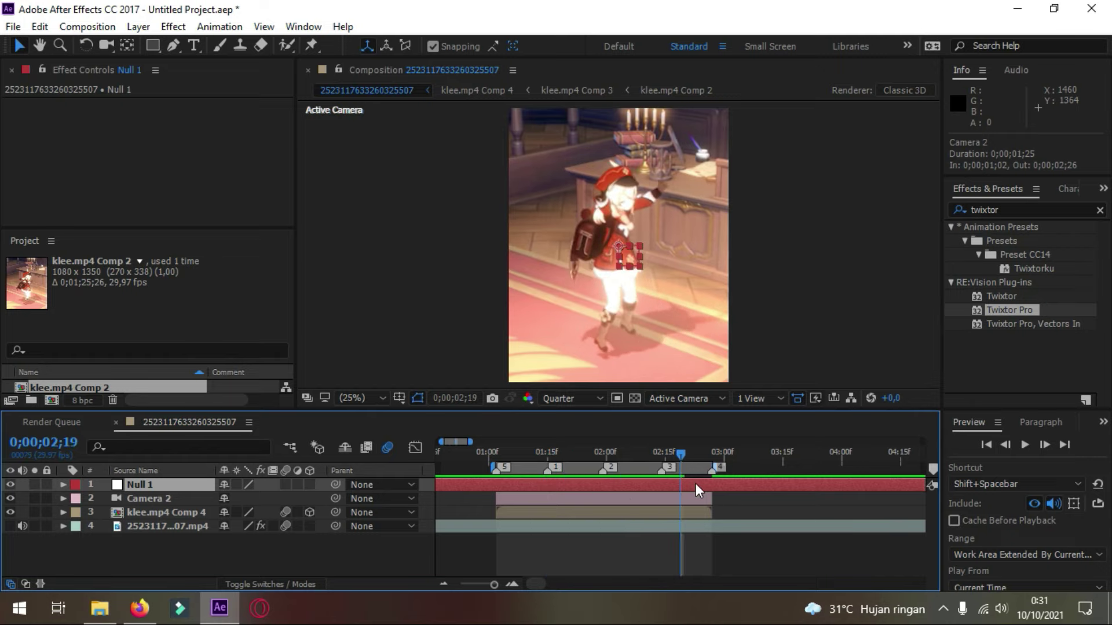
key(ctrl+d)
key(ctrl+d)
key(ctrl+d)
key(ctrl+d)
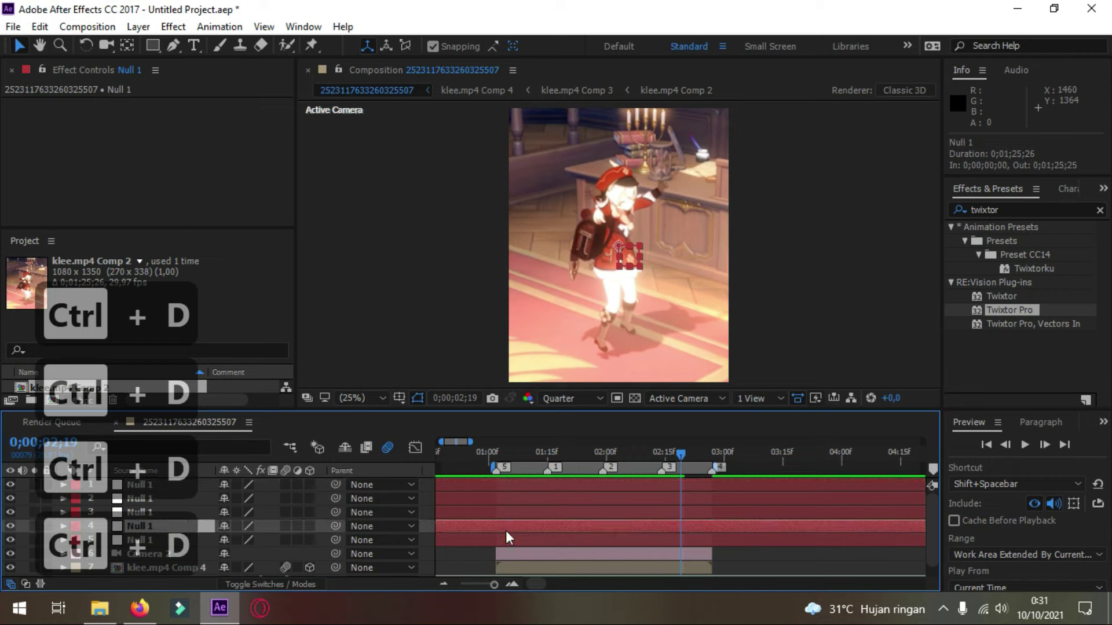
Split all five null layers at the clip's end, 0;00;02;27, and delete the pieces after it
click(710, 453)
shift+click(716, 500)
key(ctrl+shift+d)
key(Delete)
Split the five null layers at the clip's start, 0;00;01;02, and delete the pieces before it
key(5)
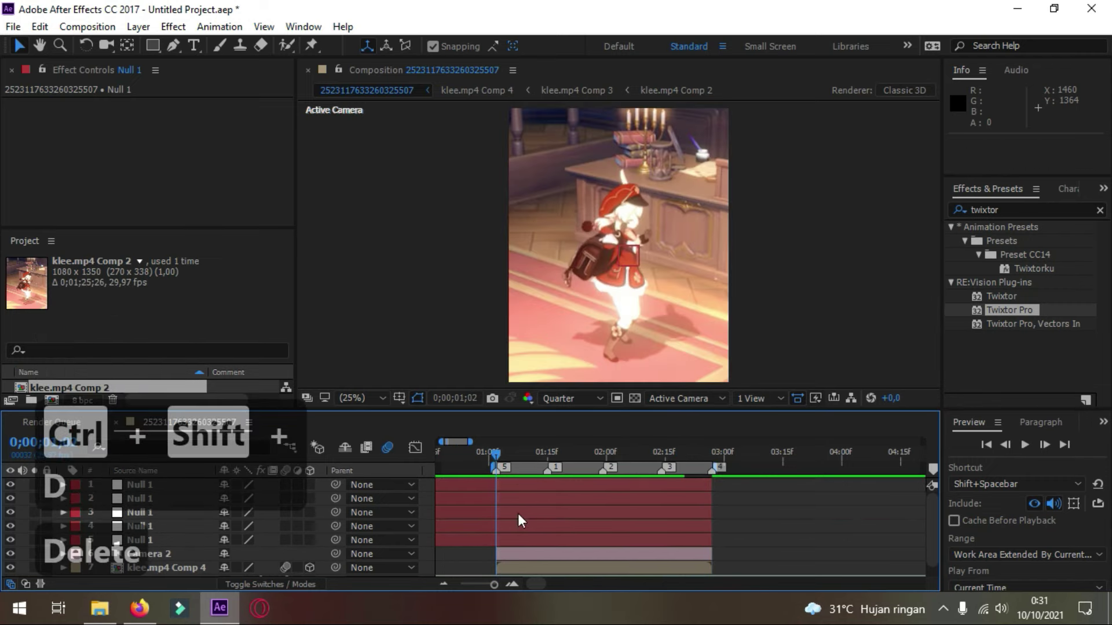
click(515, 540)
shift+click(514, 526)
click(508, 511)
shift+click(507, 486)
key(ctrl+shift+d)
key(Delete)
key(Delete)
key(Delete)
key(Delete)
key(Delete)
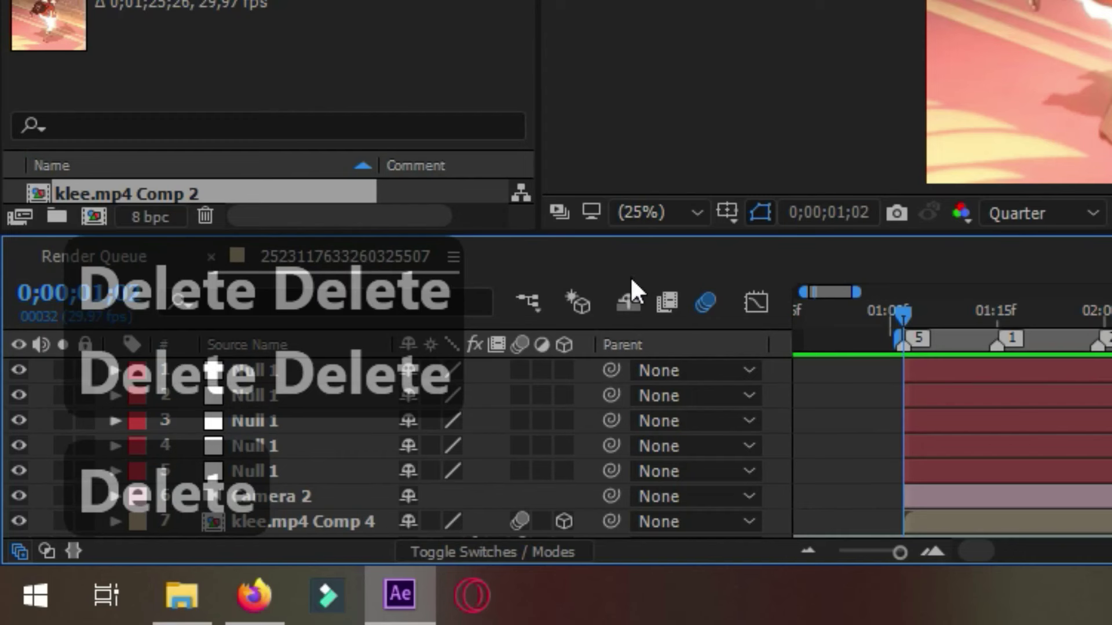
Enable motion blur and 3D on all five null layers
drag(289, 488, 306, 545)
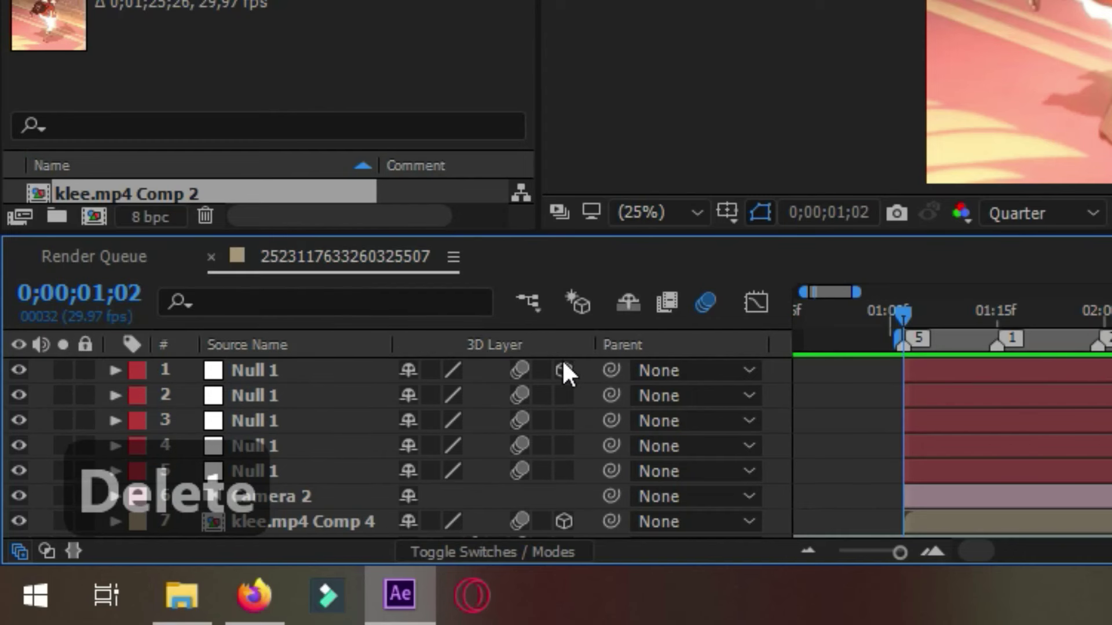
drag(563, 368, 570, 429)
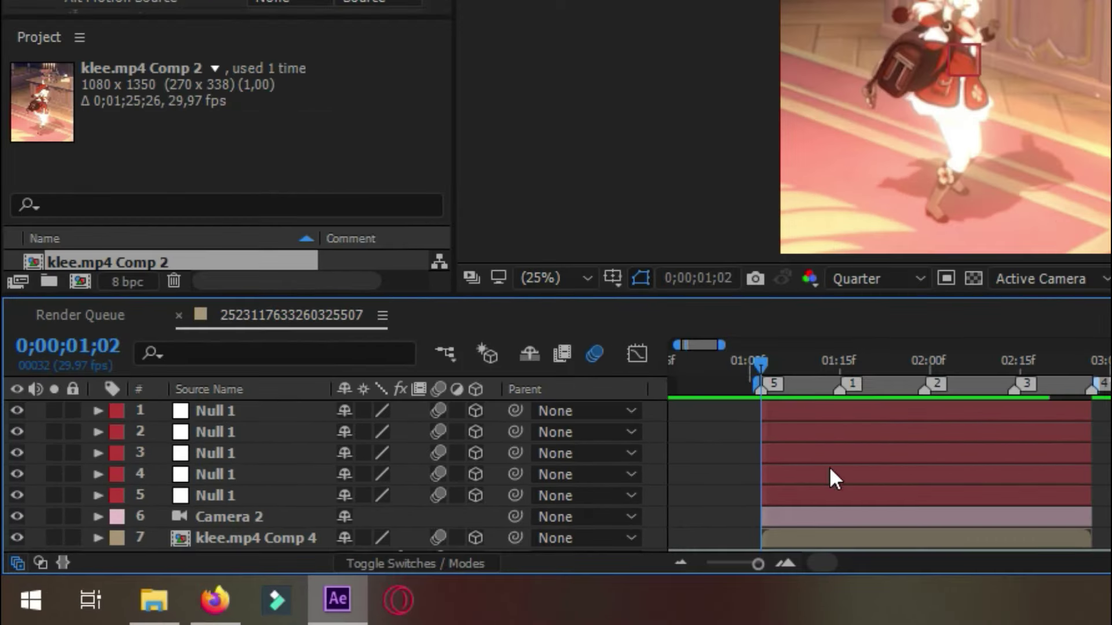
Parent the camera to the fifth null, and chain each null to the one directly above it
click(973, 492)
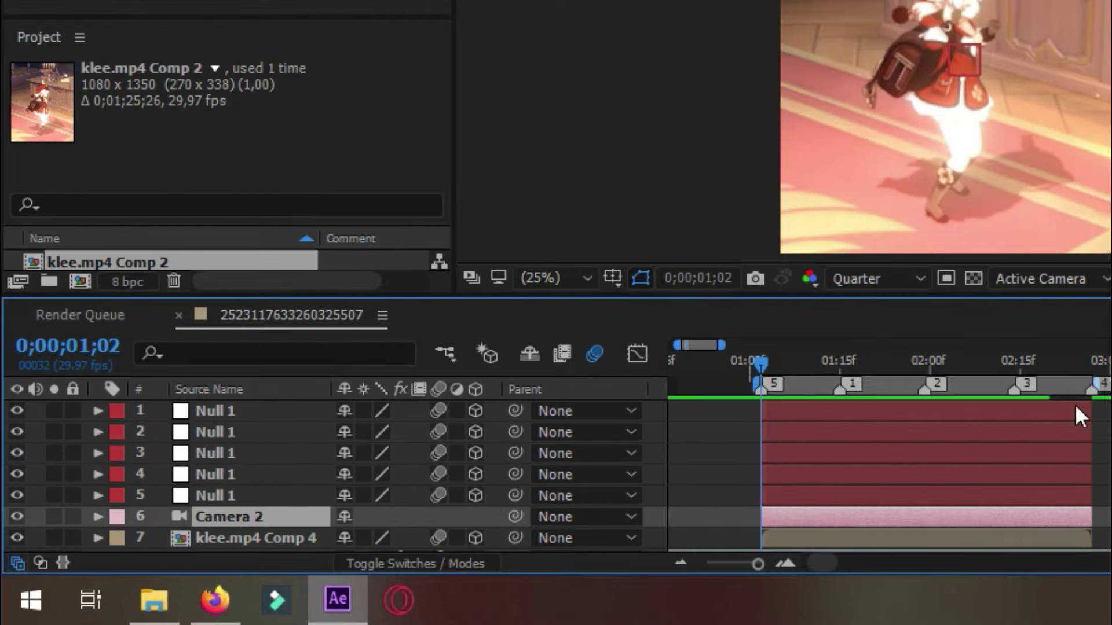
scroll(512, 500, down, 1)
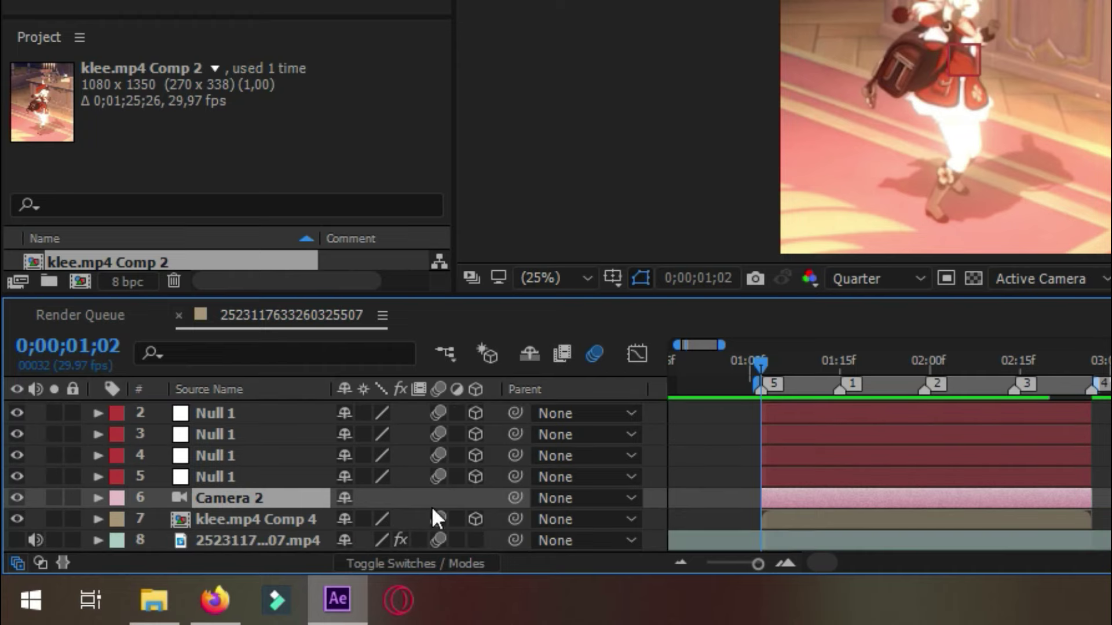
click(487, 515)
key(F2)
click(255, 495)
drag(516, 498, 536, 416)
scroll(530, 450, up, 1)
Start Position keyframing on the fifth null and move its keyframe to 0;00;01;17, slightly past beat marker 1
click(194, 495)
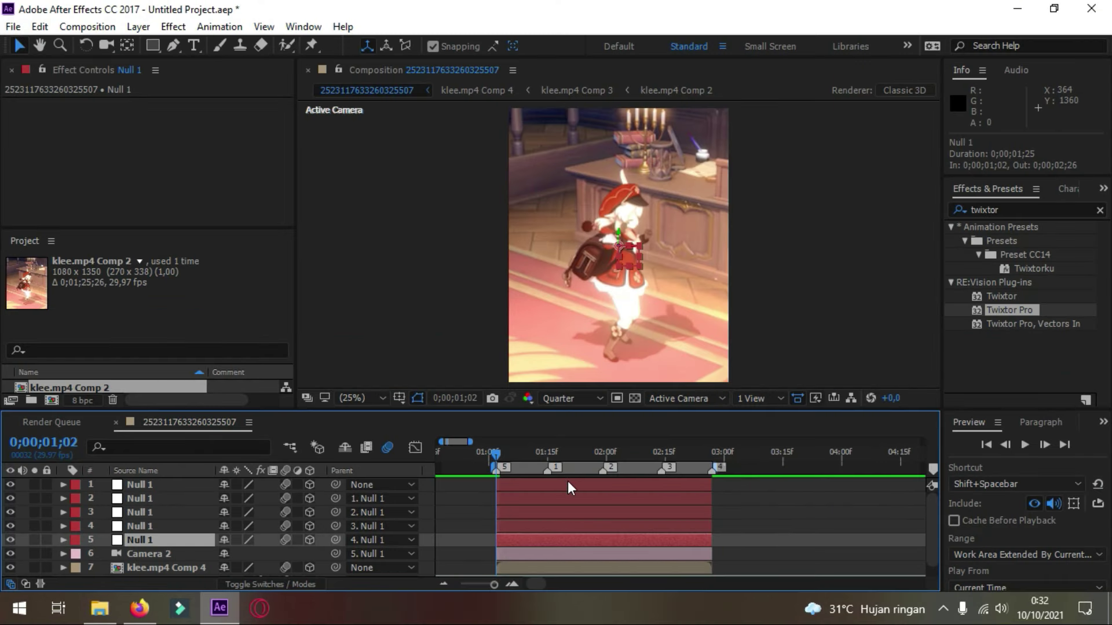
key(p)
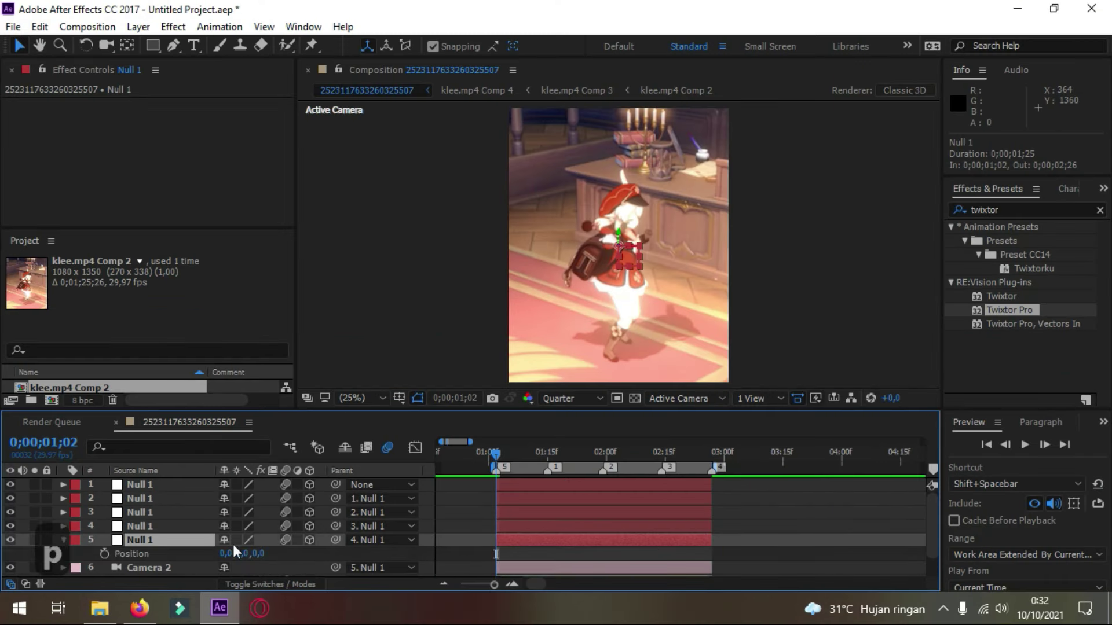
click(104, 554)
drag(497, 555, 555, 556)
click(550, 450)
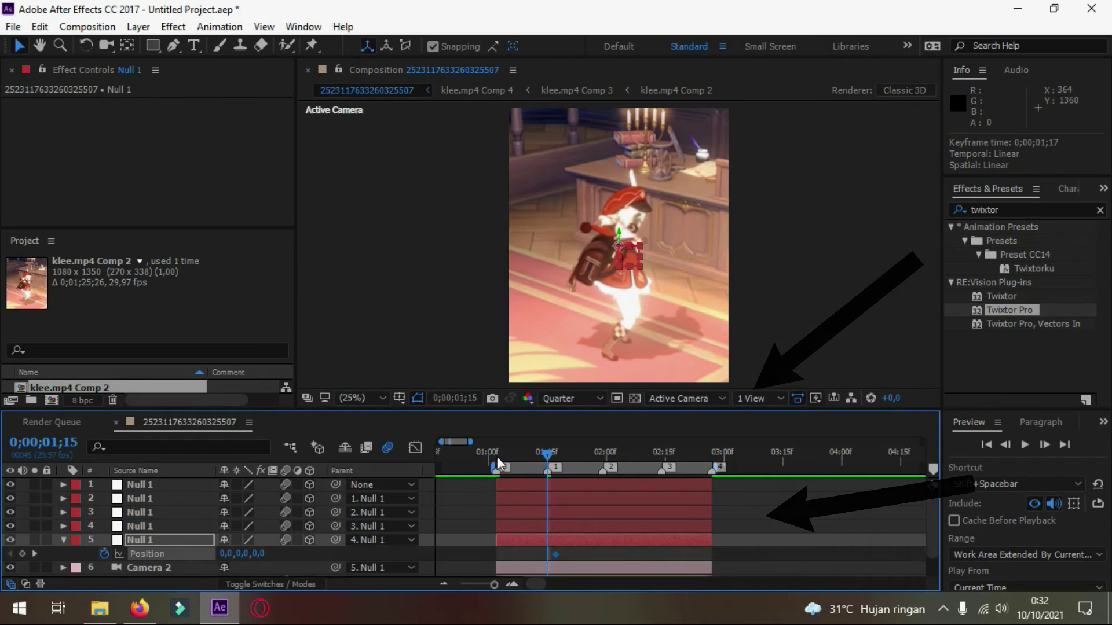
Set the fifth null's Z position to 2206 at 0;00;01;02, and apply Easy Ease to both Position keyframes
click(659, 373)
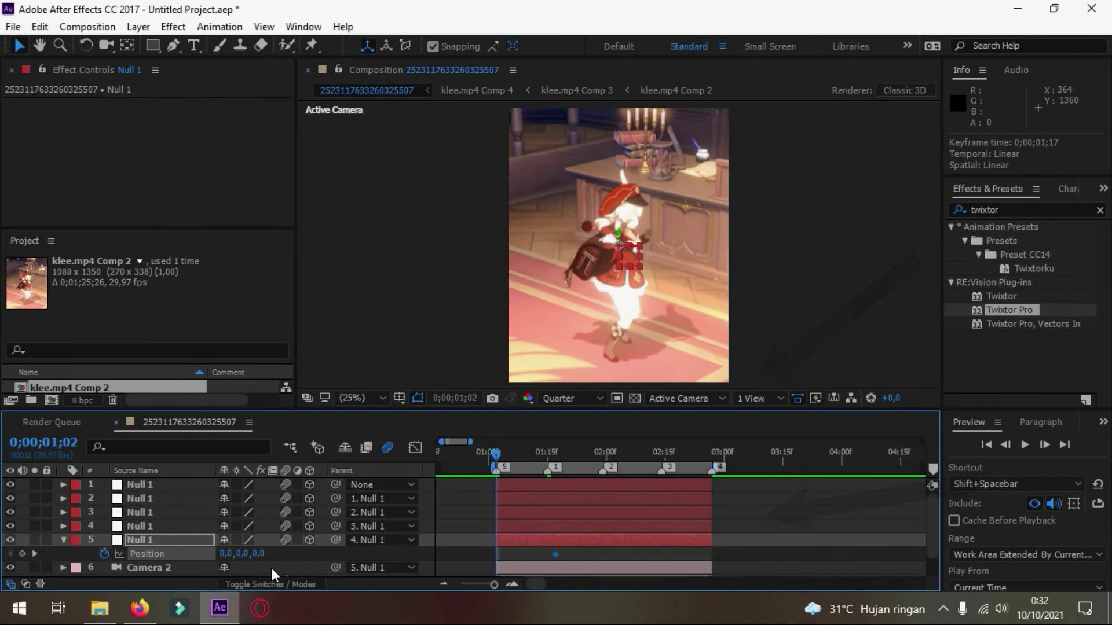
drag(259, 553, 944, 554)
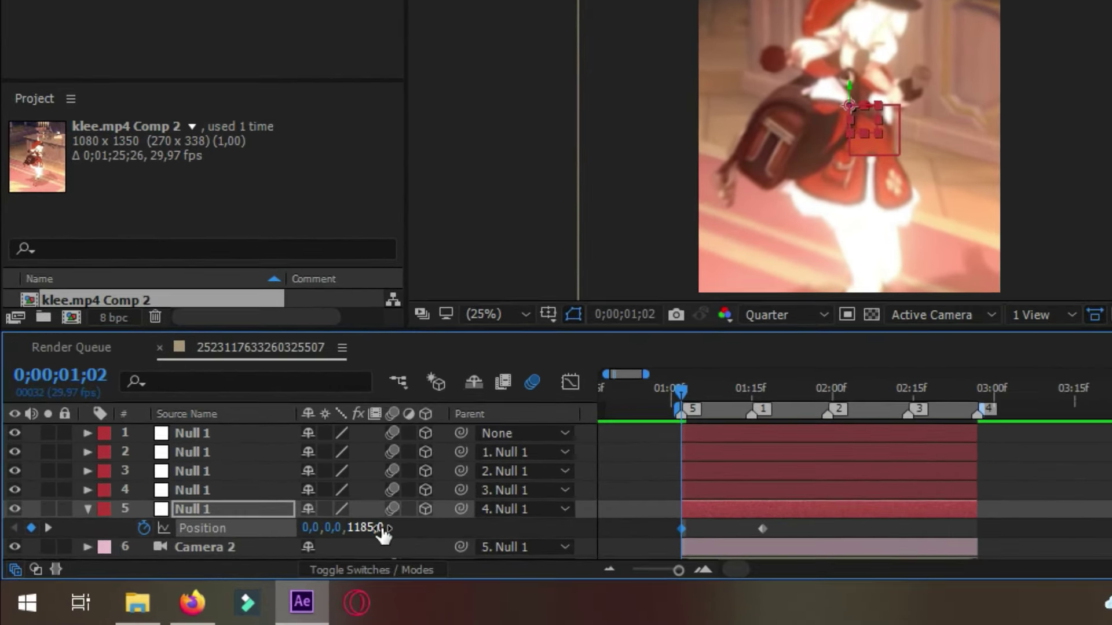
drag(382, 533, 465, 522)
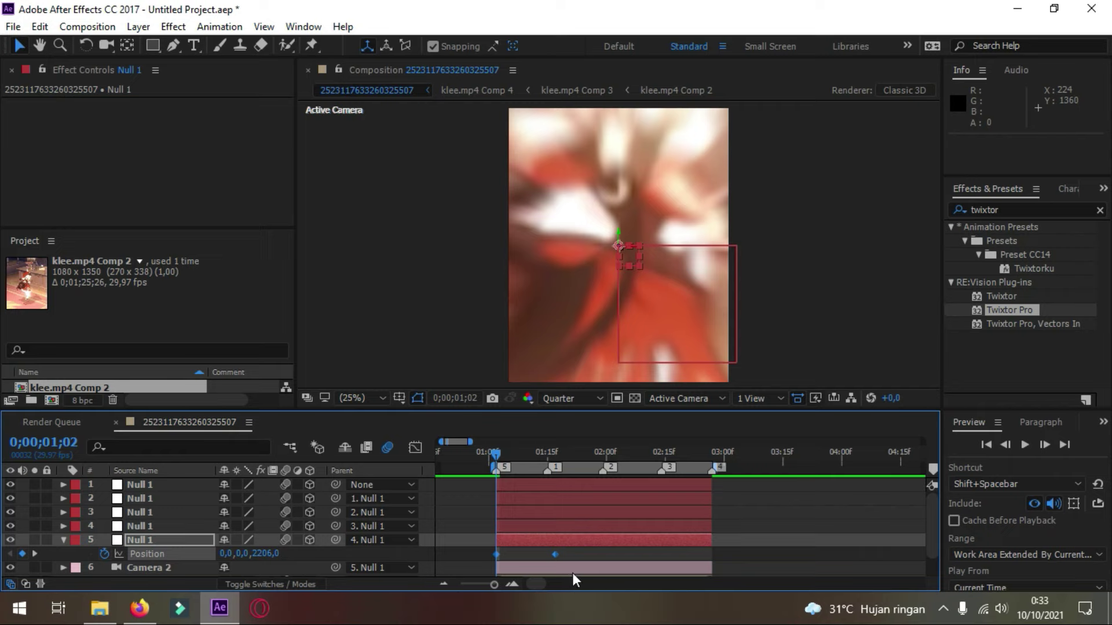
key(F9)
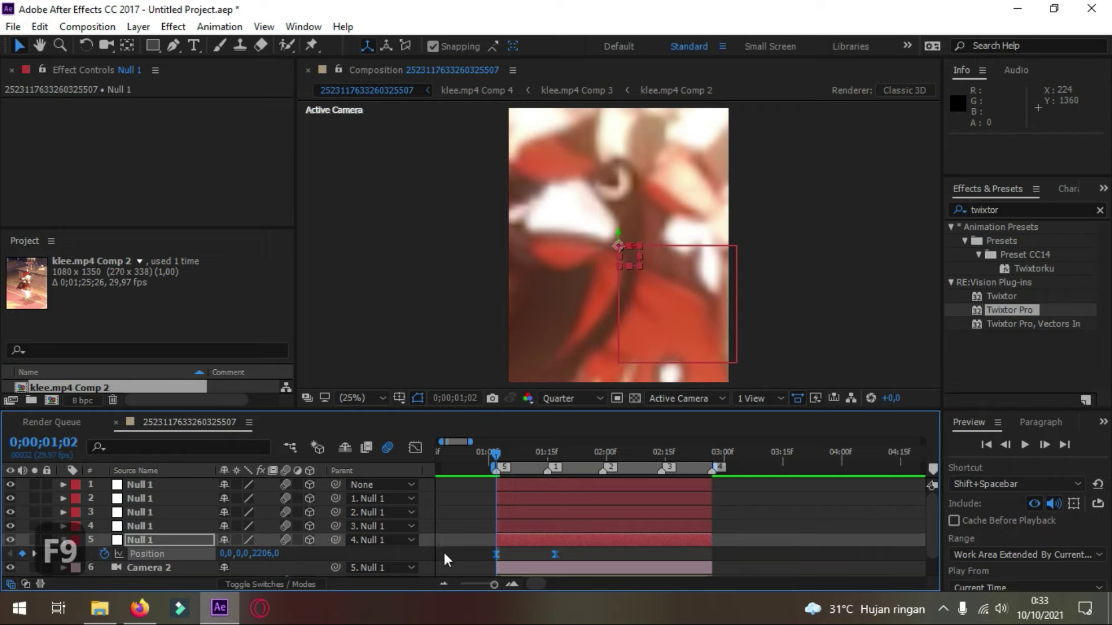
right_click(494, 555)
mouse_move(579, 542)
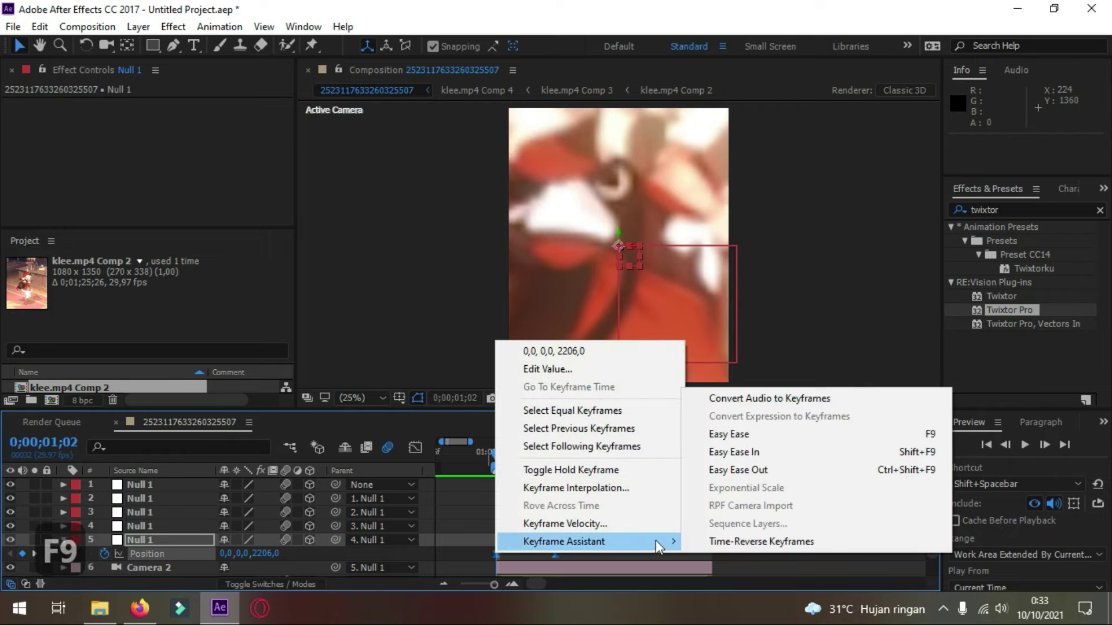
click(472, 537)
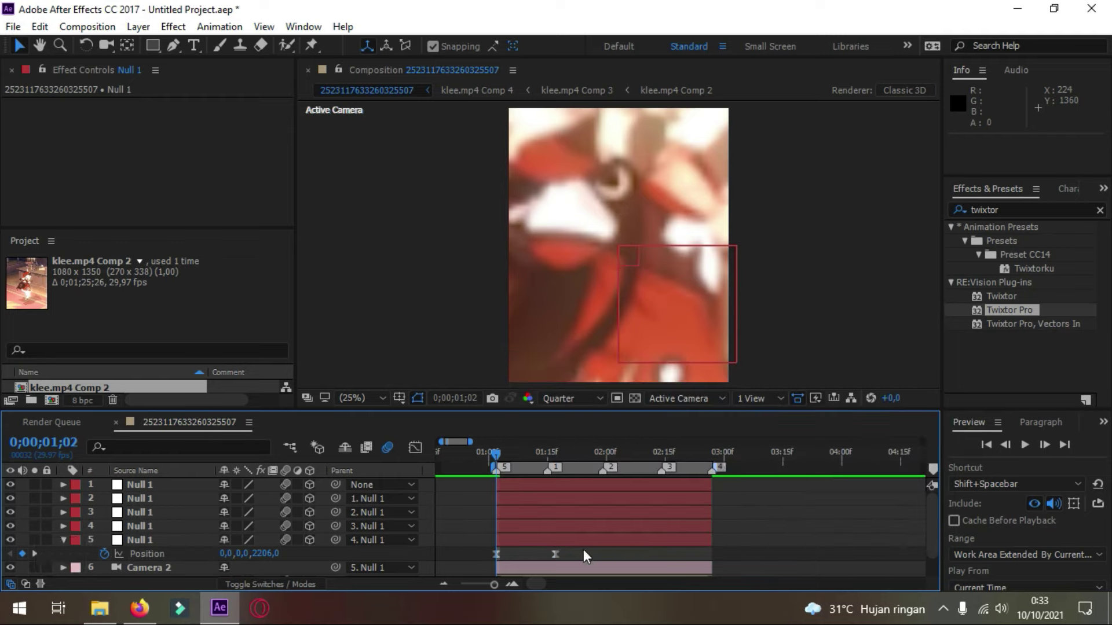
Display the fifth null's two Position keyframes as a speed graph instead of a value graph
drag(582, 555, 475, 559)
click(415, 448)
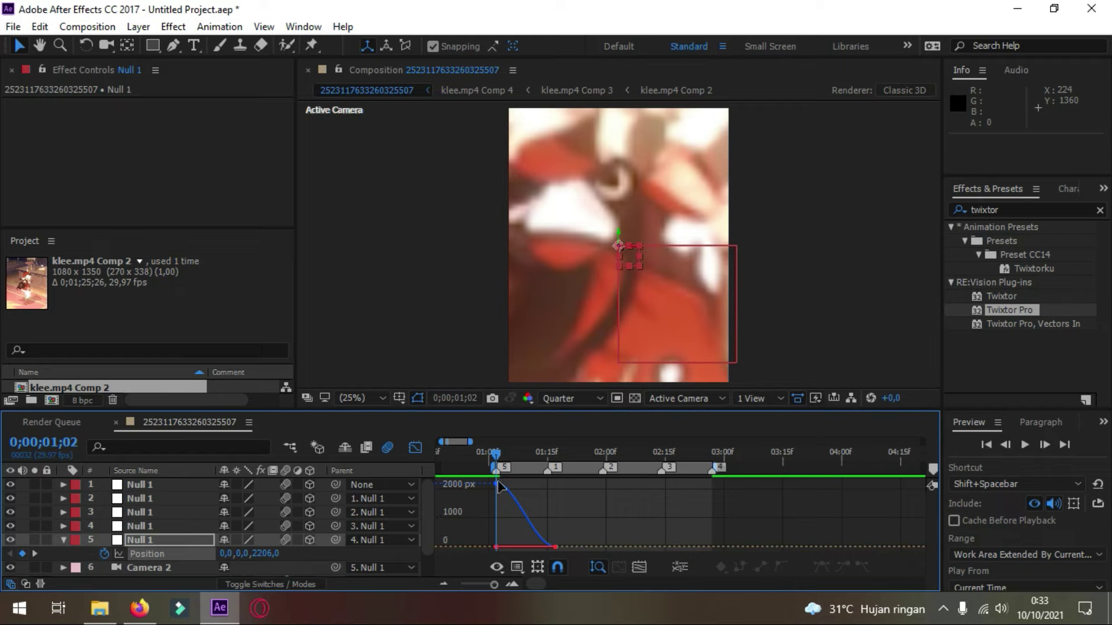
click(512, 499)
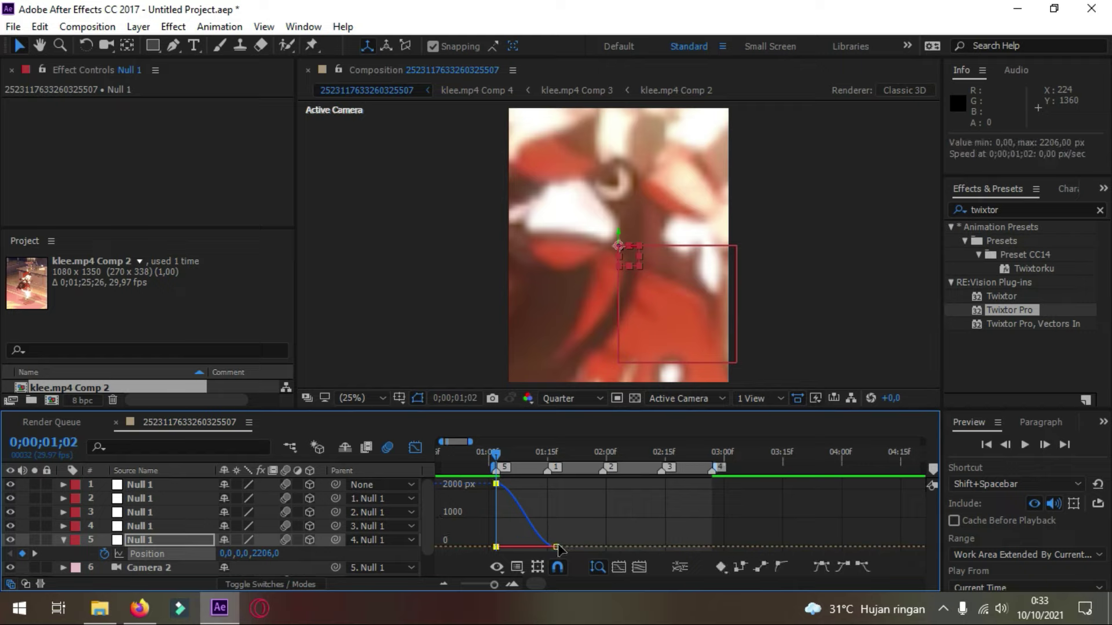
click(516, 568)
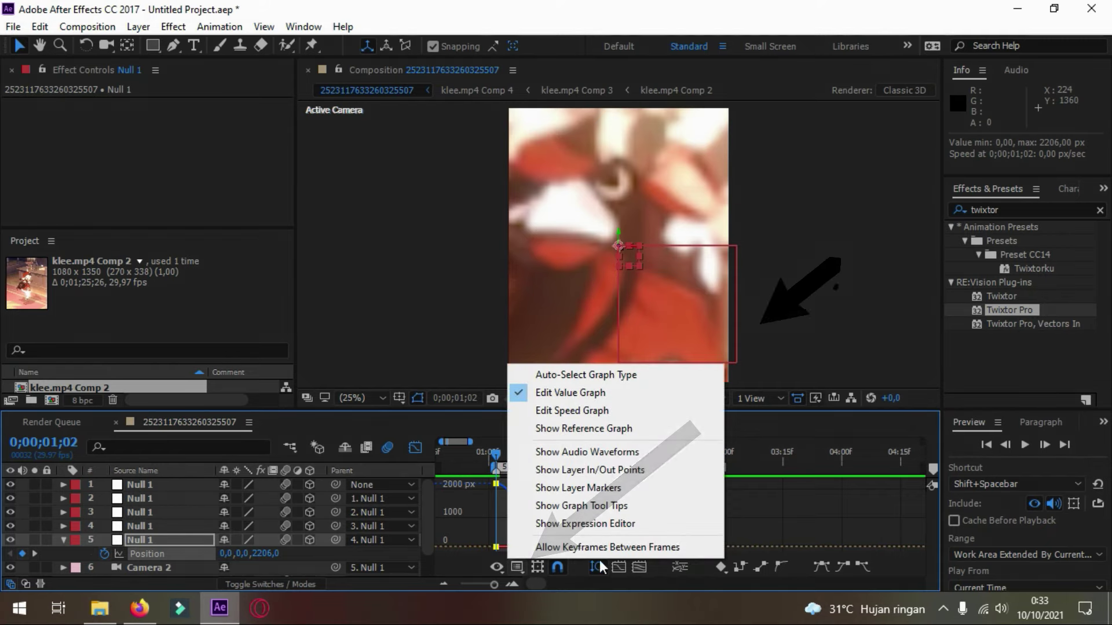
click(582, 412)
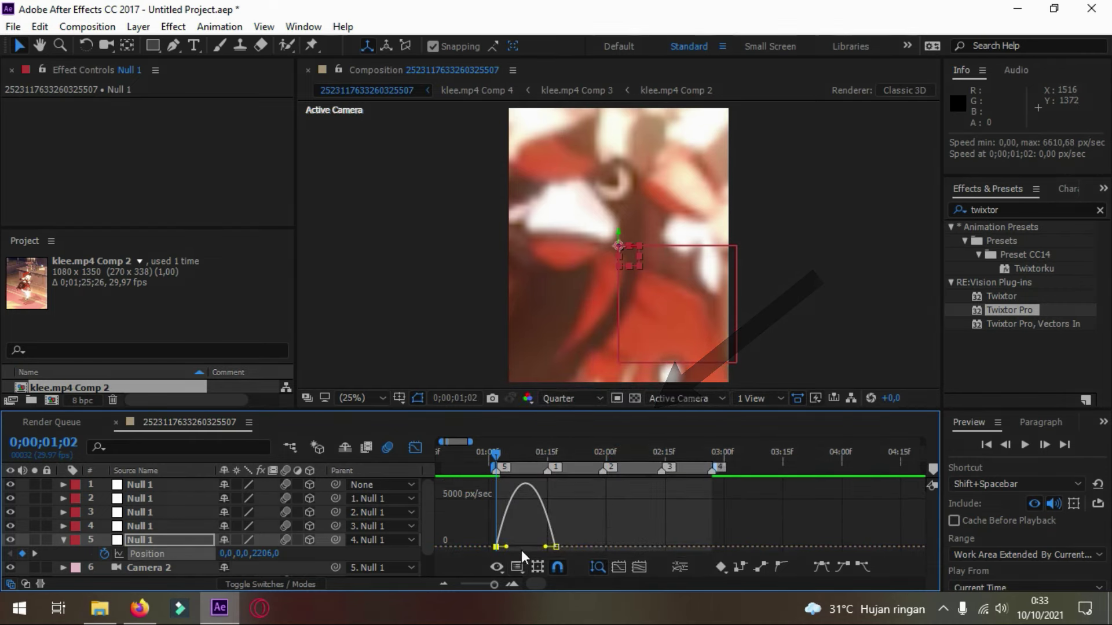
Shape the fifth null's Position speed graph to peak sharply at the first keyframe and ease out slowly, and preview the motion
drag(509, 453, 524, 456)
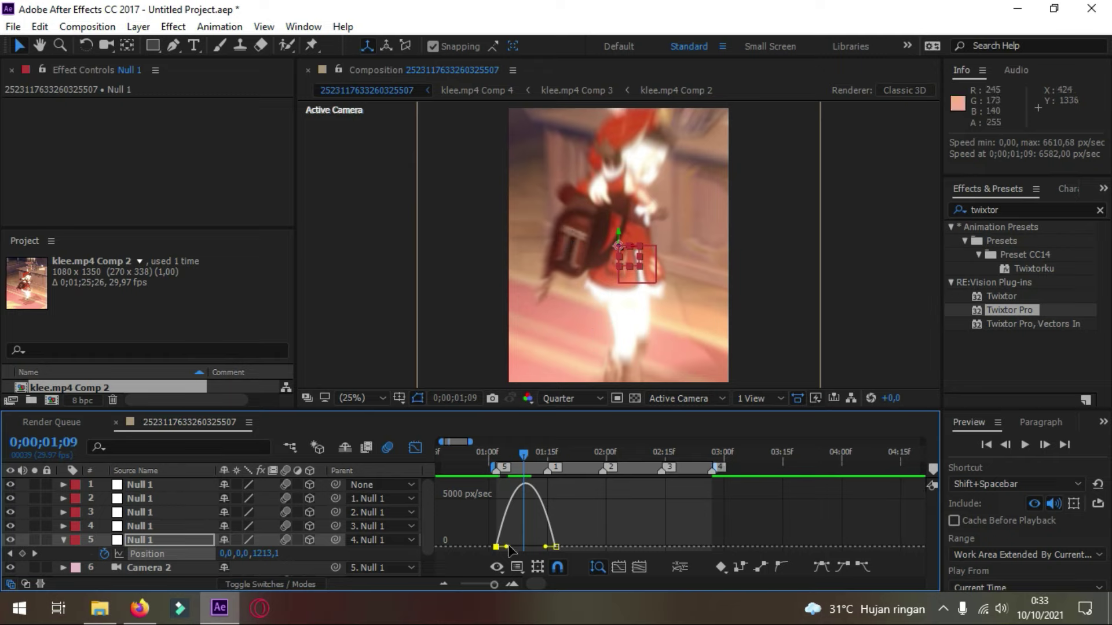
drag(508, 547, 495, 544)
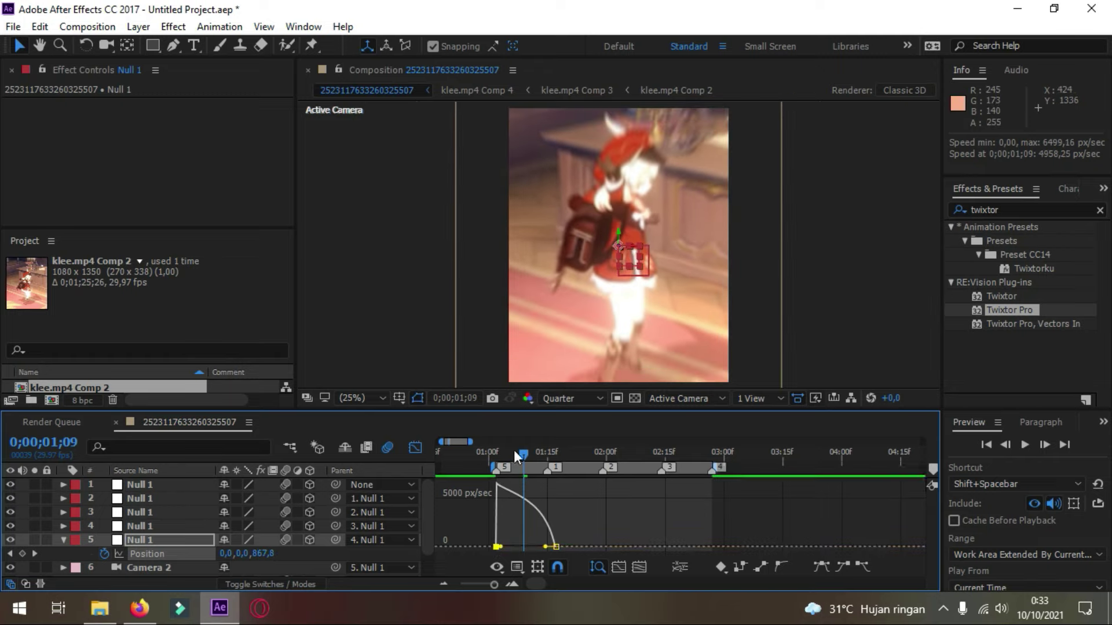
drag(545, 545, 509, 547)
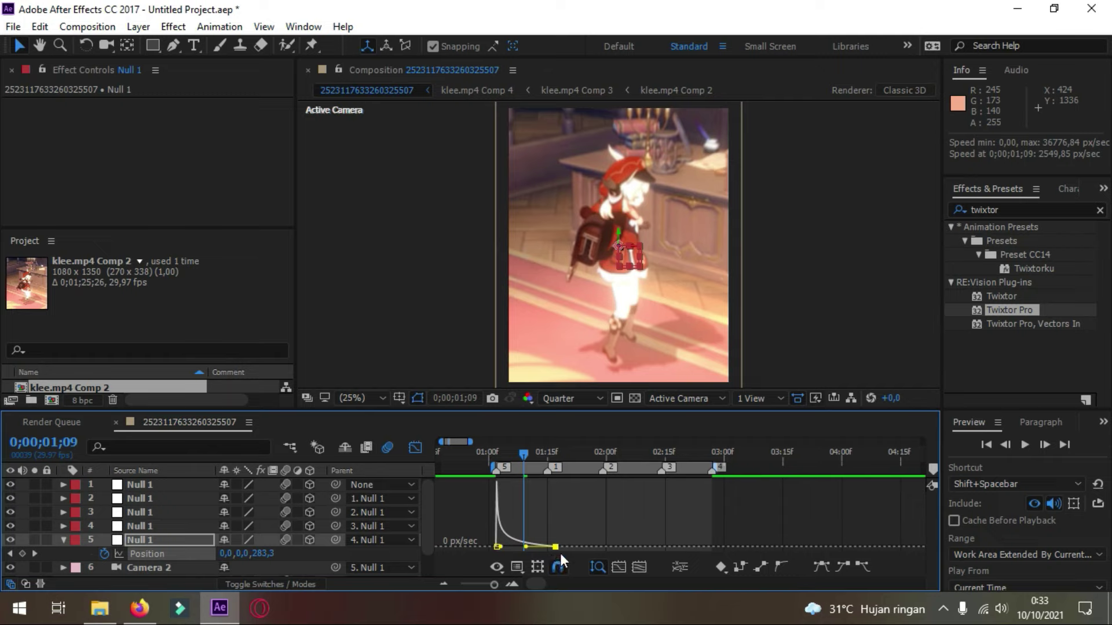
key(space)
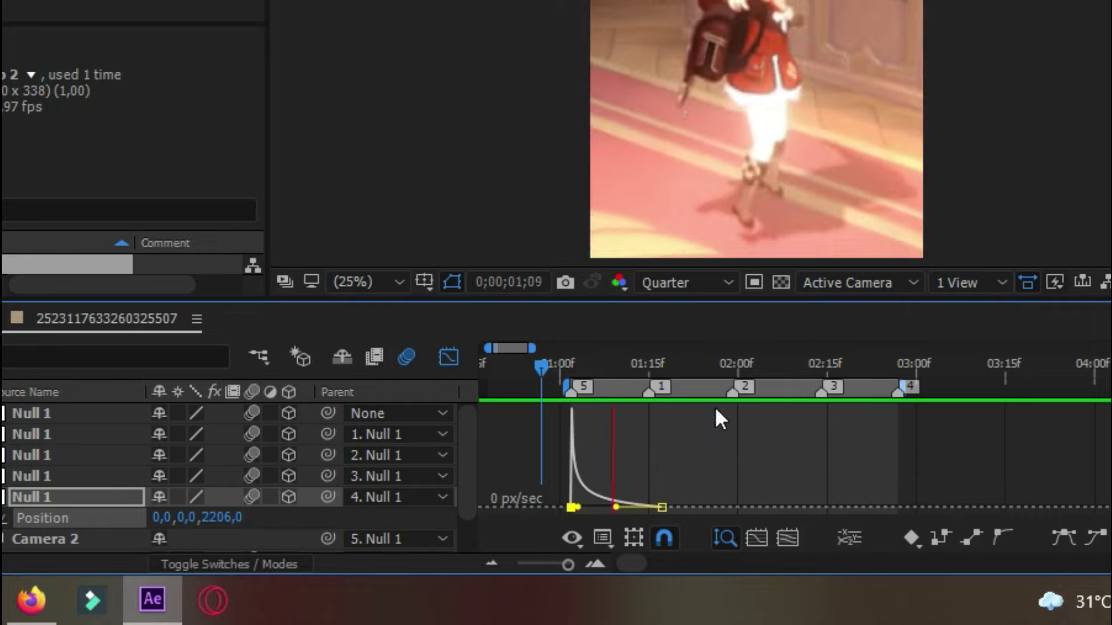
click(563, 363)
drag(563, 363, 640, 391)
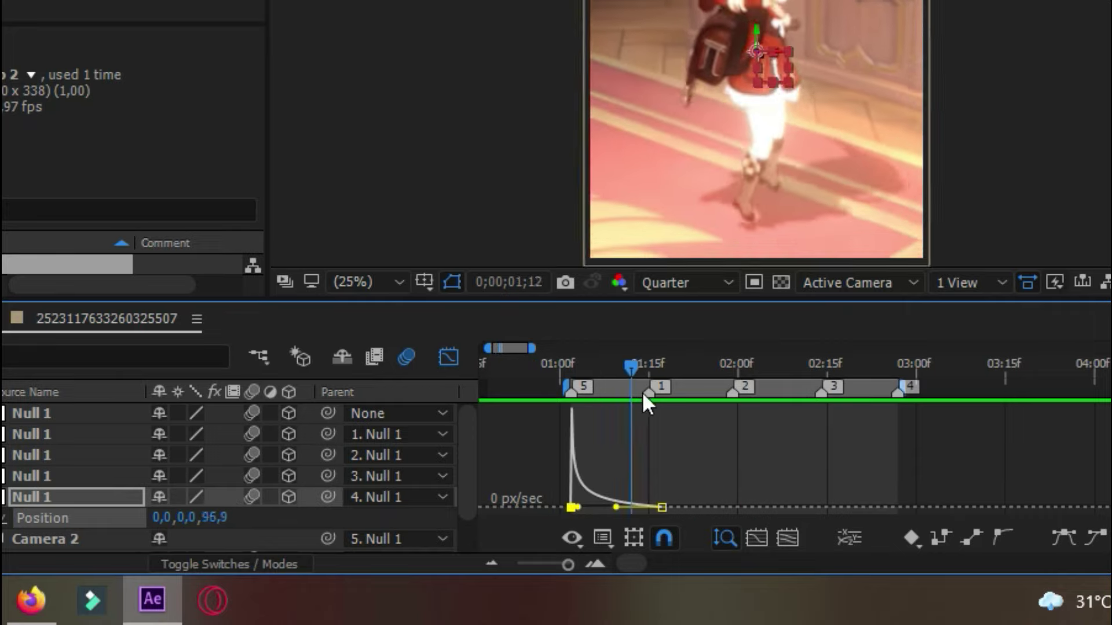
Return from the graph to the layer timeline and place the current time at 0;00;01;12, just before beat marker 1
click(447, 357)
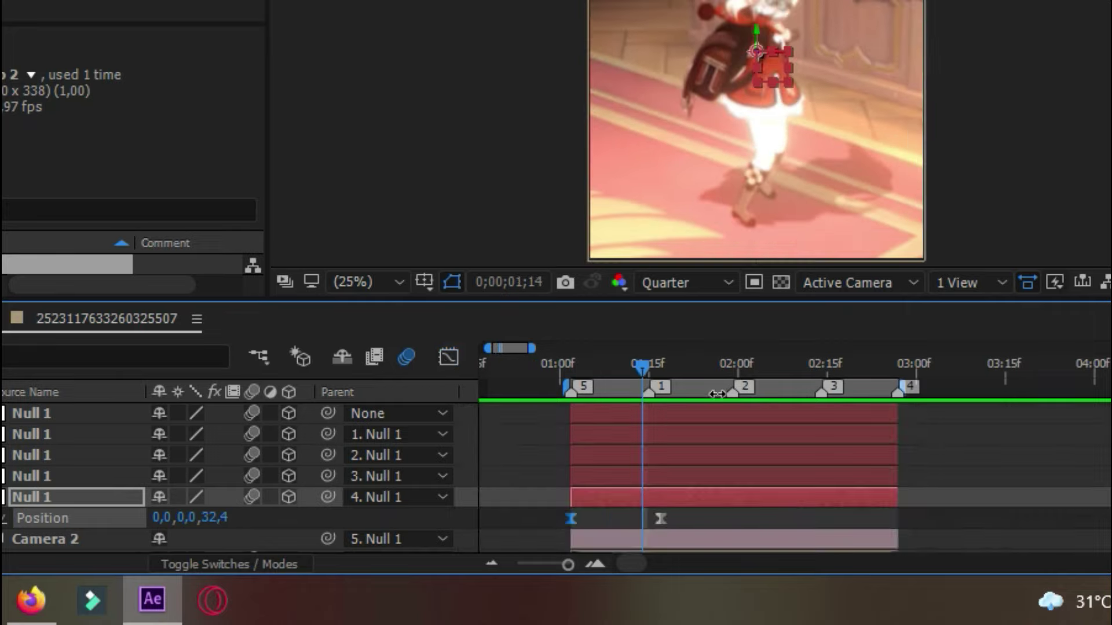
click(635, 363)
click(633, 364)
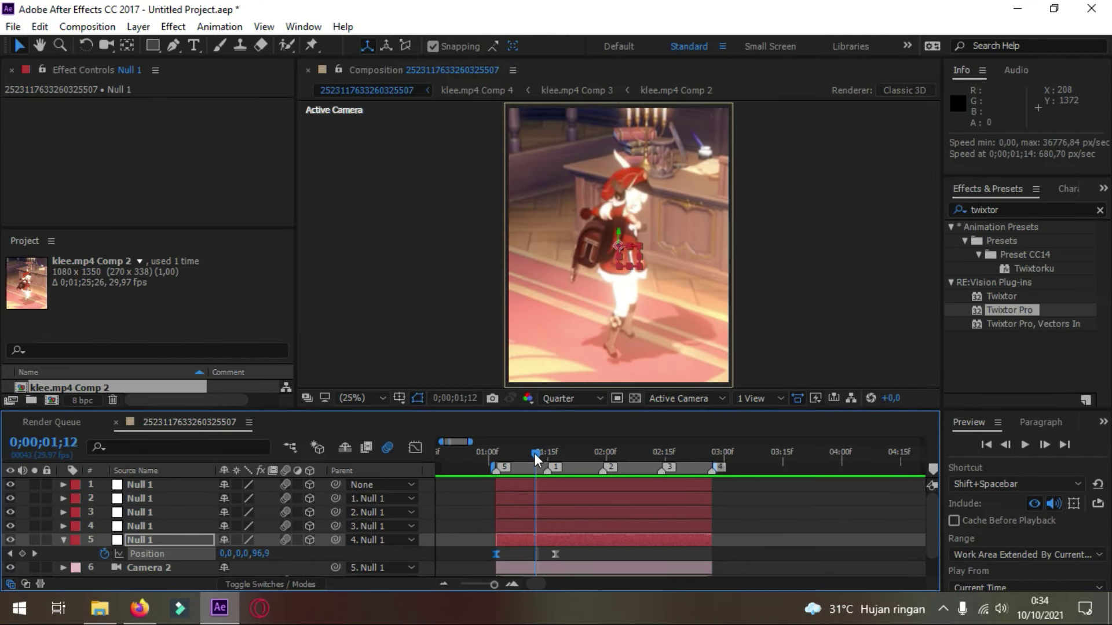
Try a fifth-null speed curve peaking midway between its keyframes, preview it, and pull the peak back to the first keyframe
click(660, 472)
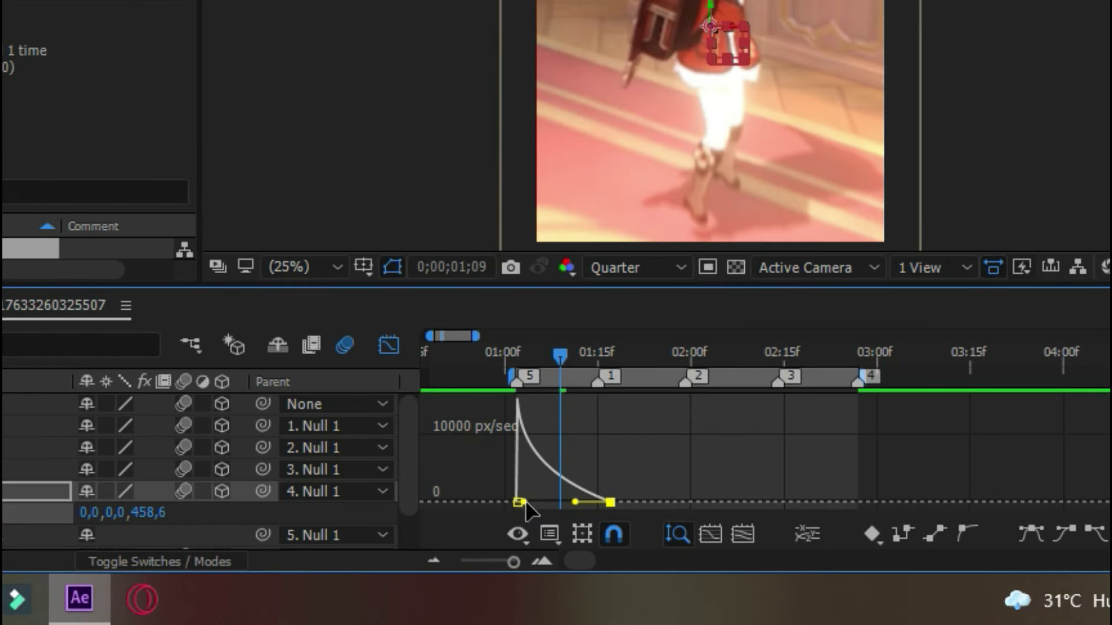
drag(524, 503, 551, 512)
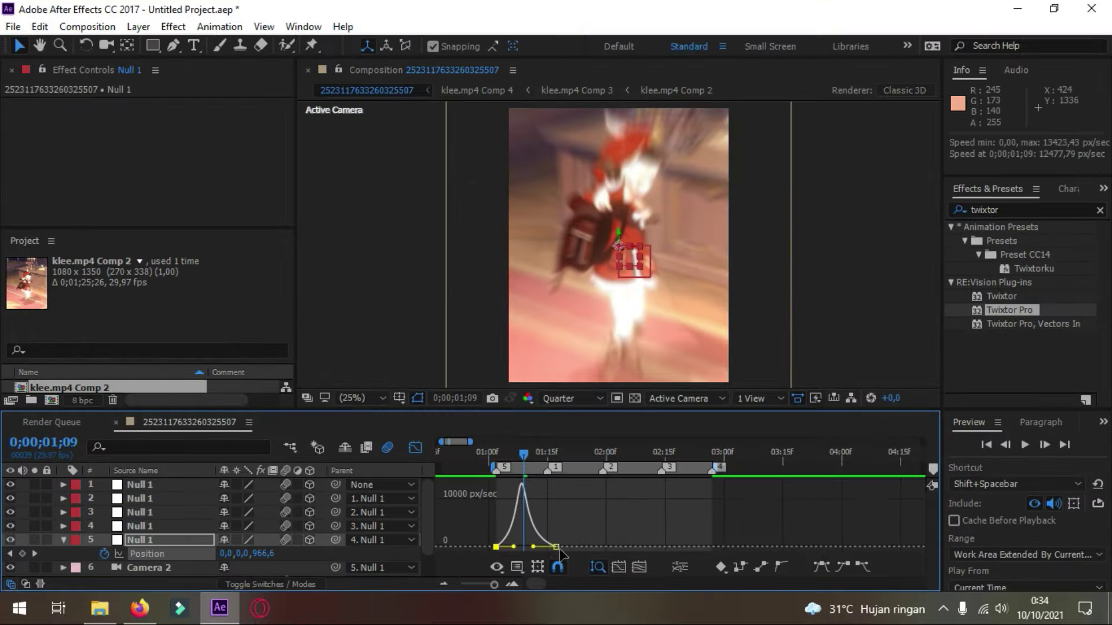
click(496, 458)
key(space)
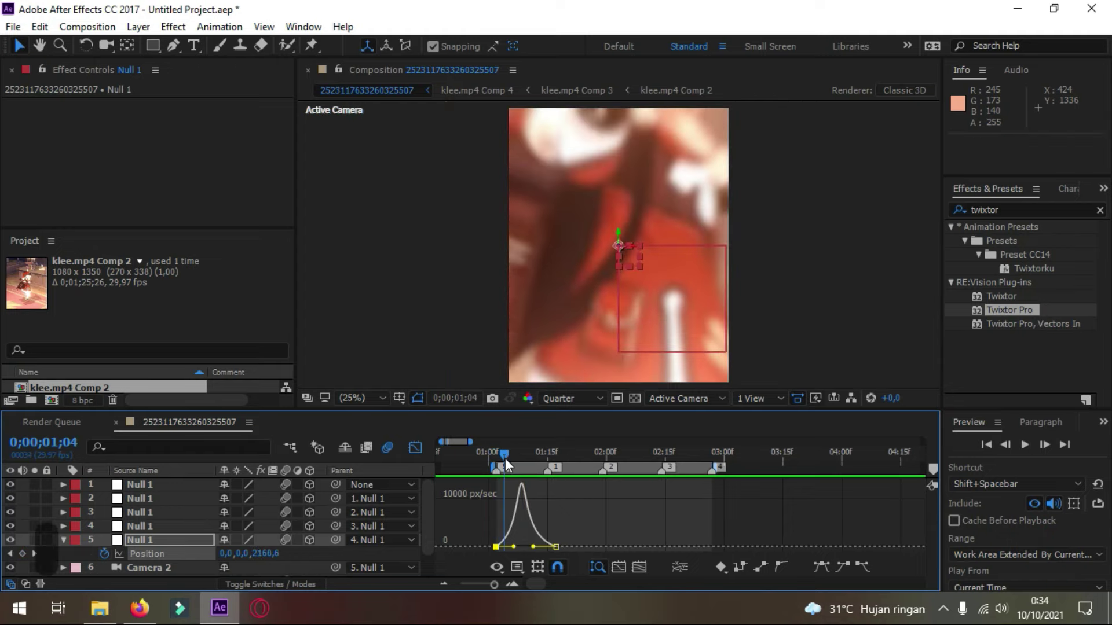
click(518, 467)
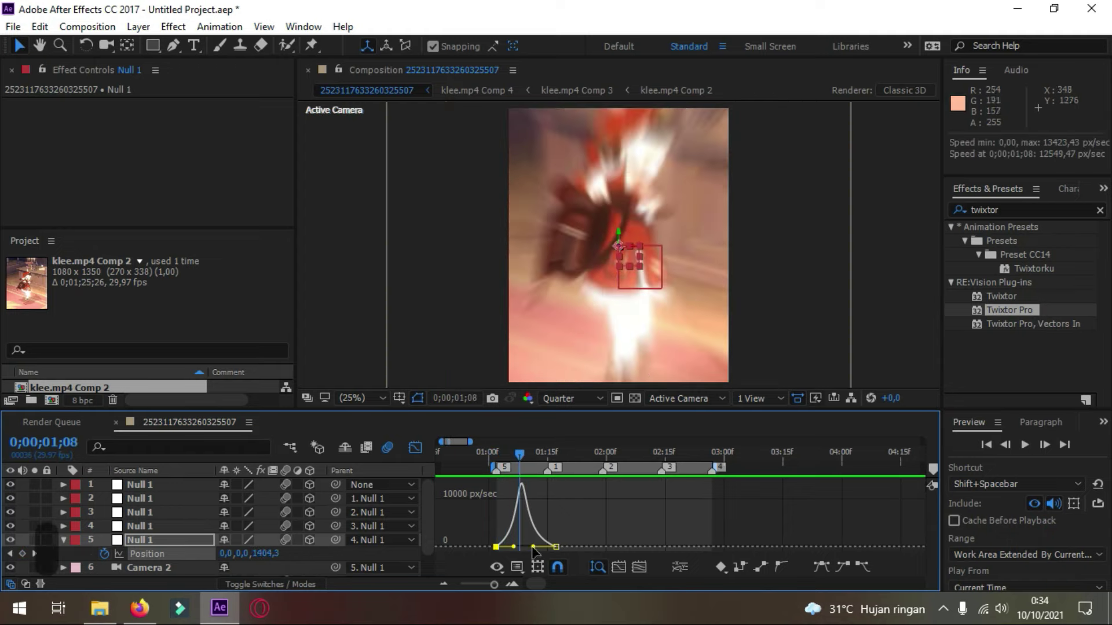
drag(515, 547, 487, 547)
click(495, 451)
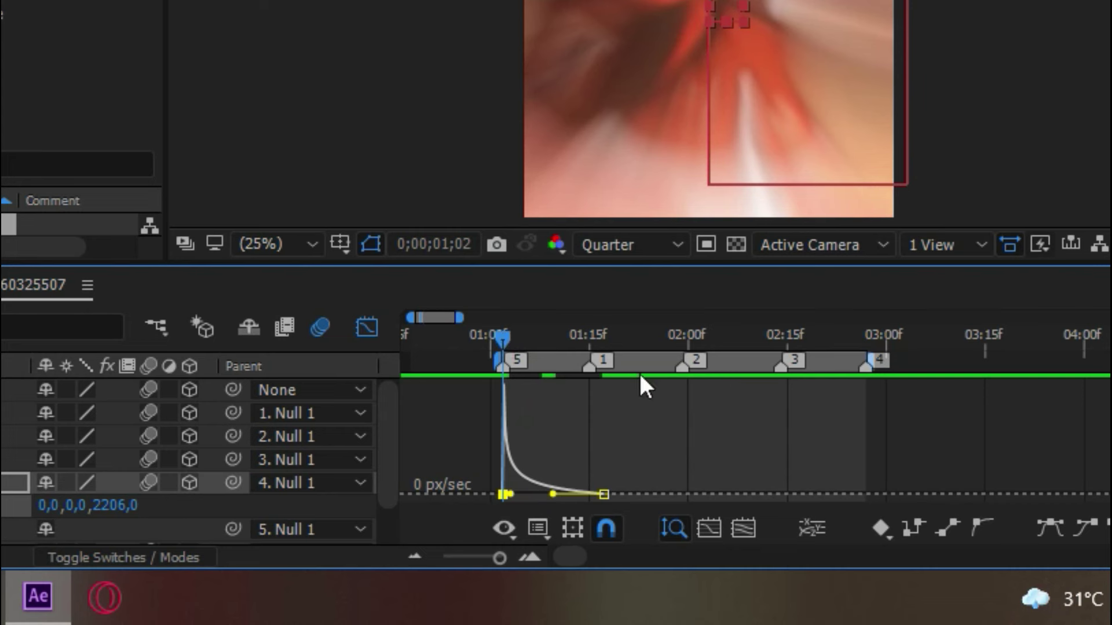
Start Position keyframing on the fourth null at 0;00;01;12, slightly before beat marker 1
click(566, 336)
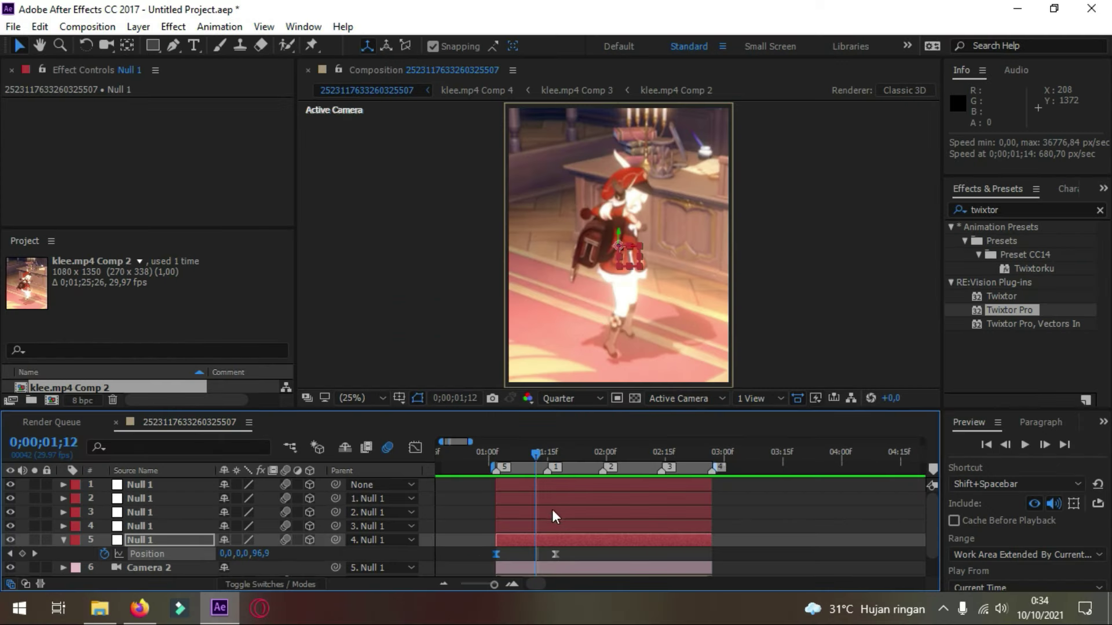
click(556, 525)
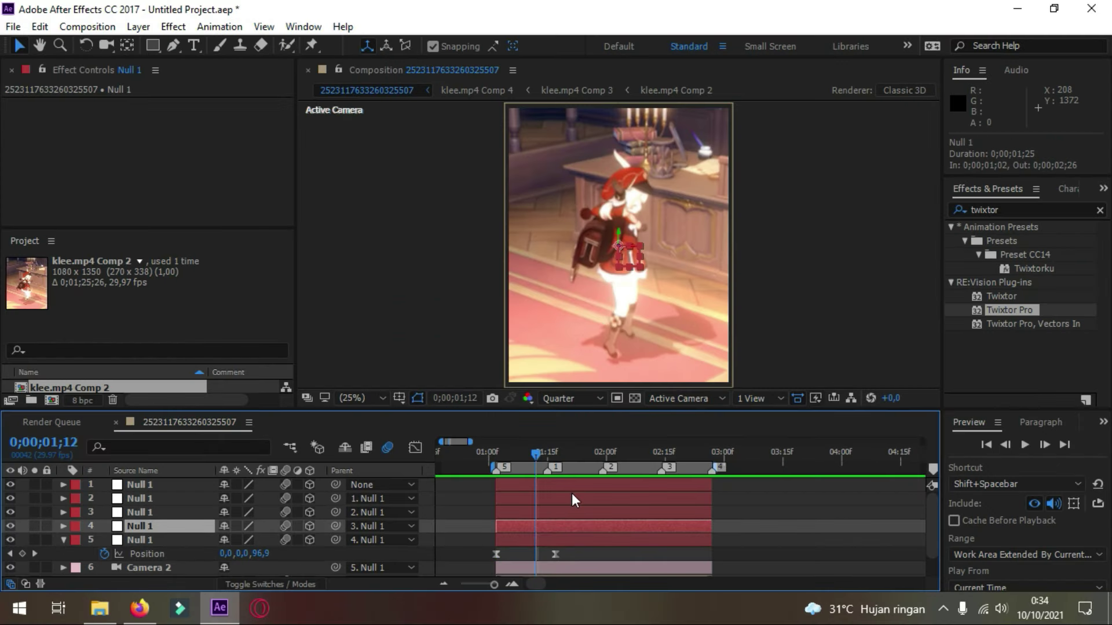
key(p)
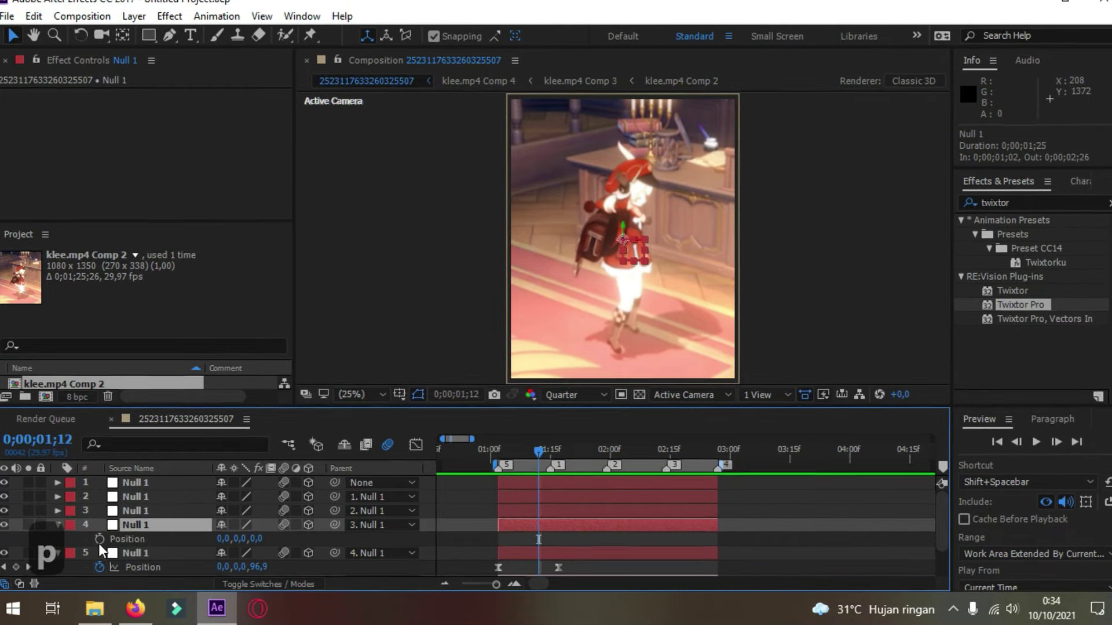
click(101, 540)
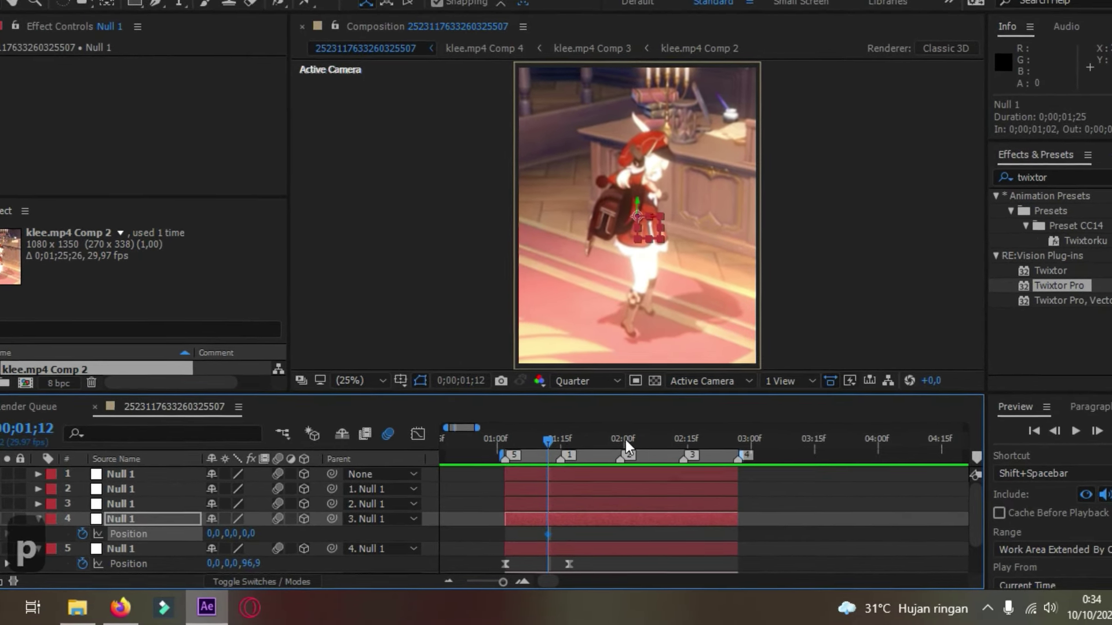
Set the fourth null's Z position to 707 at 0;00;02;02, slightly past beat marker 2
drag(573, 442, 651, 440)
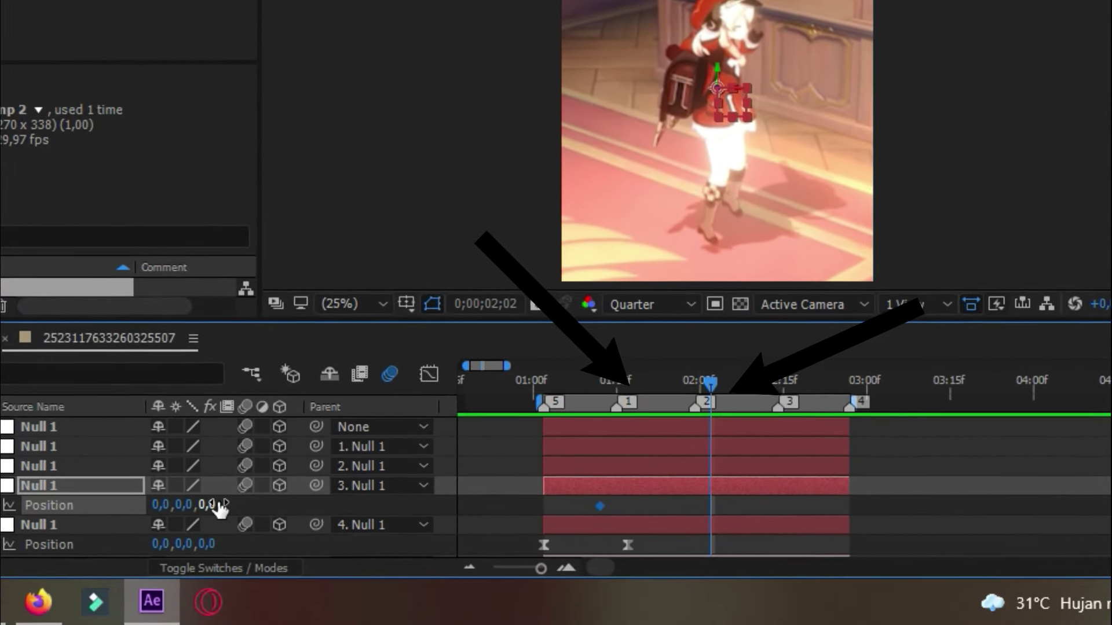
drag(219, 506, 225, 507)
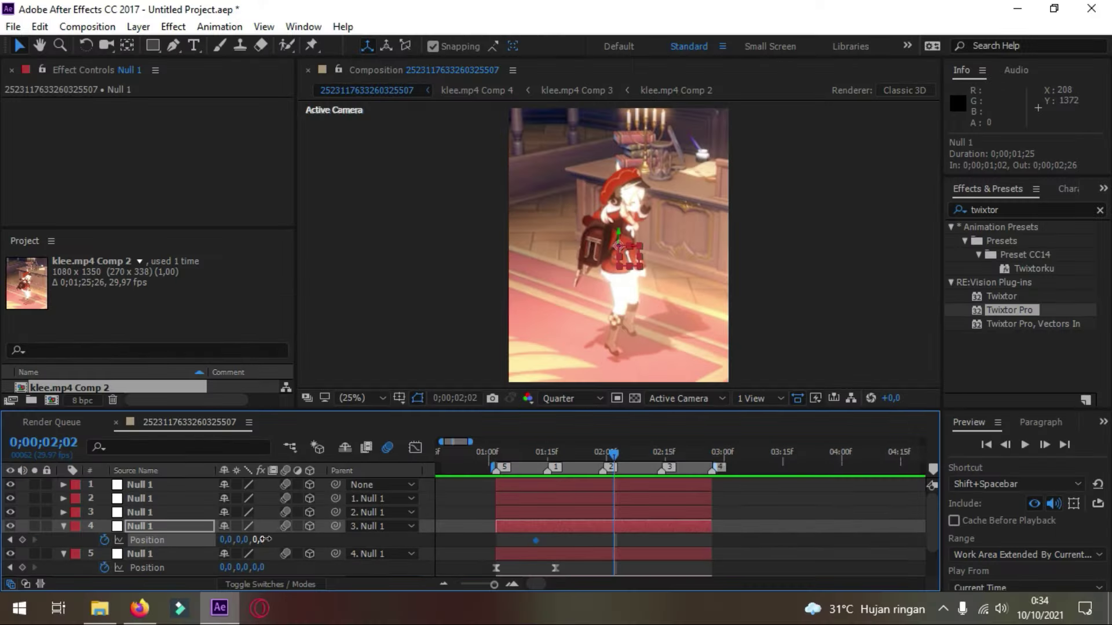
drag(209, 502, 410, 503)
drag(401, 542, 809, 520)
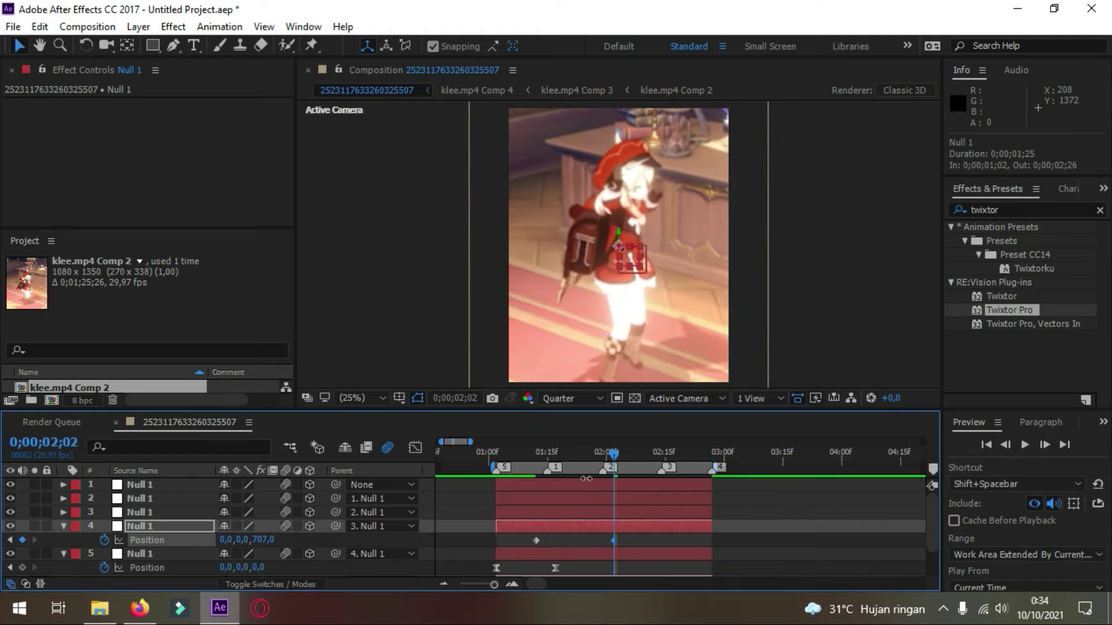
Apply Easy Ease to the fourth null's Position keyframes, shape their speed graph to peak sharply at beat marker 1, and preview it
drag(644, 534, 513, 543)
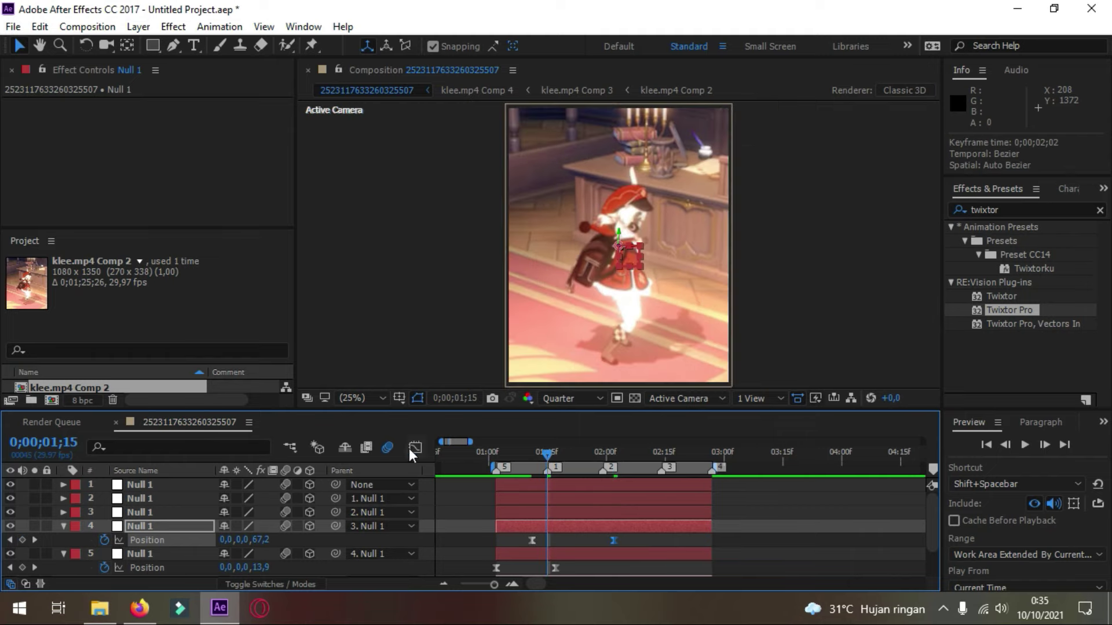
click(415, 447)
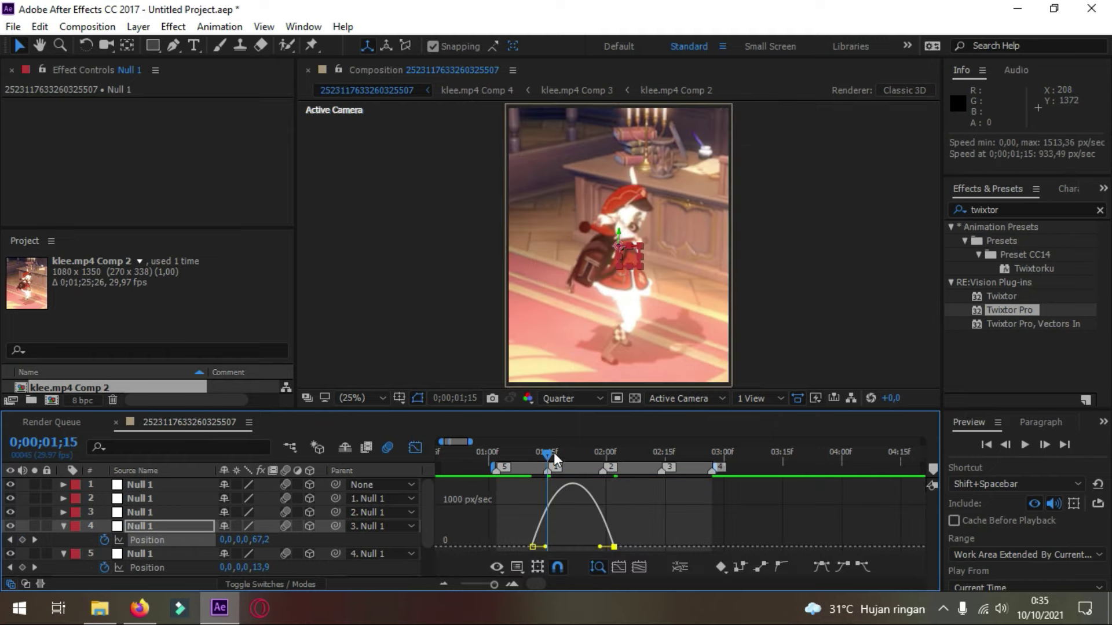
drag(545, 547, 574, 548)
click(572, 547)
click(615, 548)
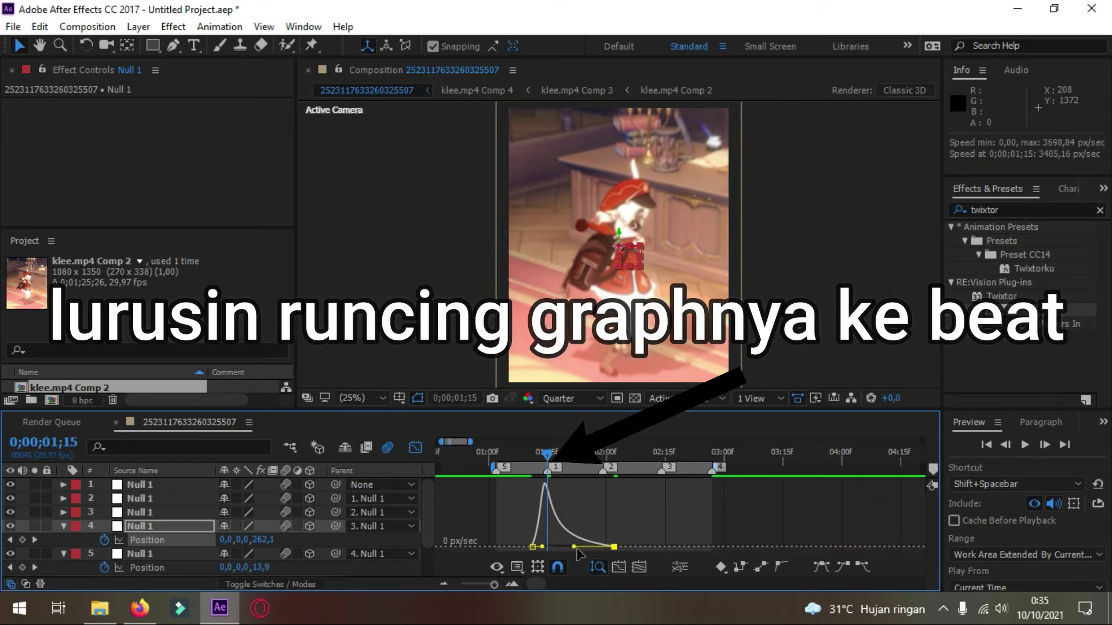
drag(572, 548, 545, 548)
key(space)
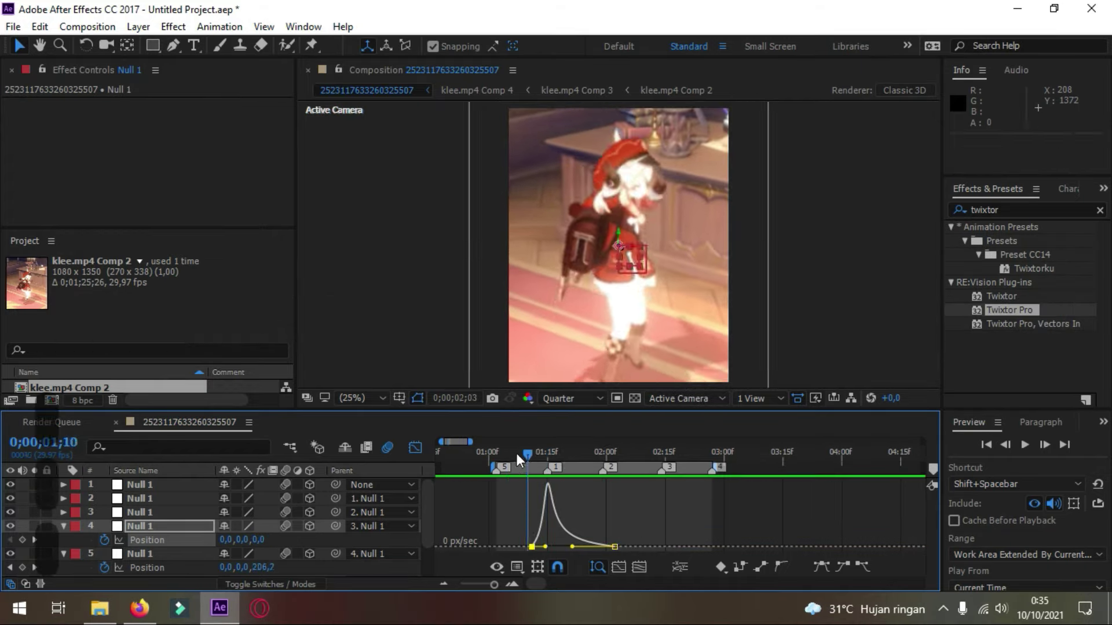
key(space)
Reveal the fourth null's rotation properties and start Z Rotation keyframing at 0;00;01;11, aligned with its first Position keyframe
mouse_move(522, 458)
mouse_down()
mouse_move(570, 456)
mouse_move(533, 453)
mouse_up()
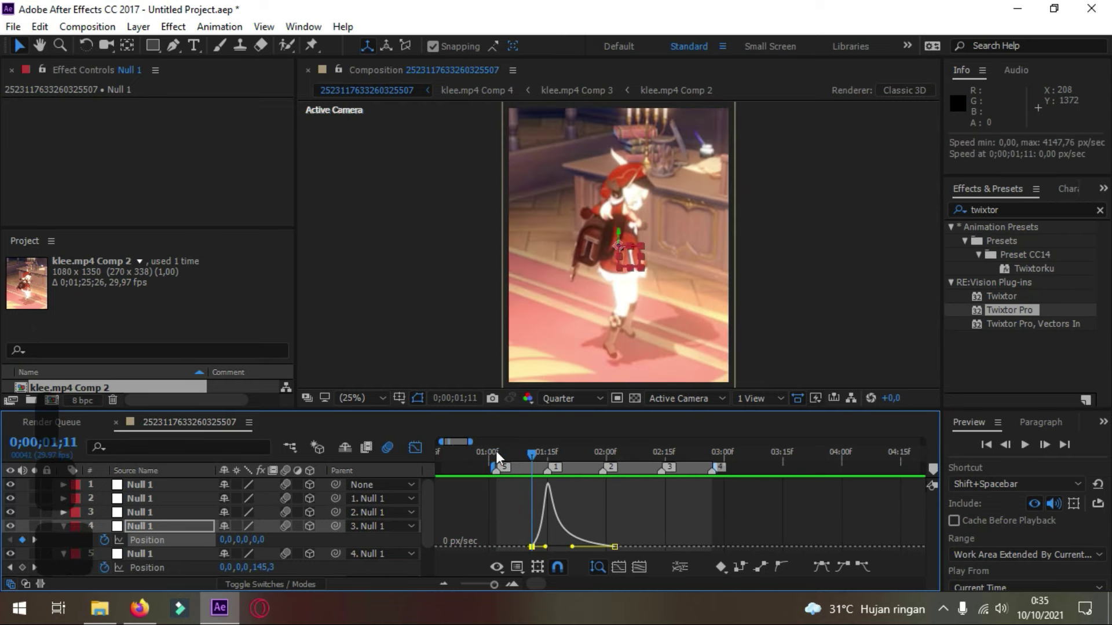
click(418, 446)
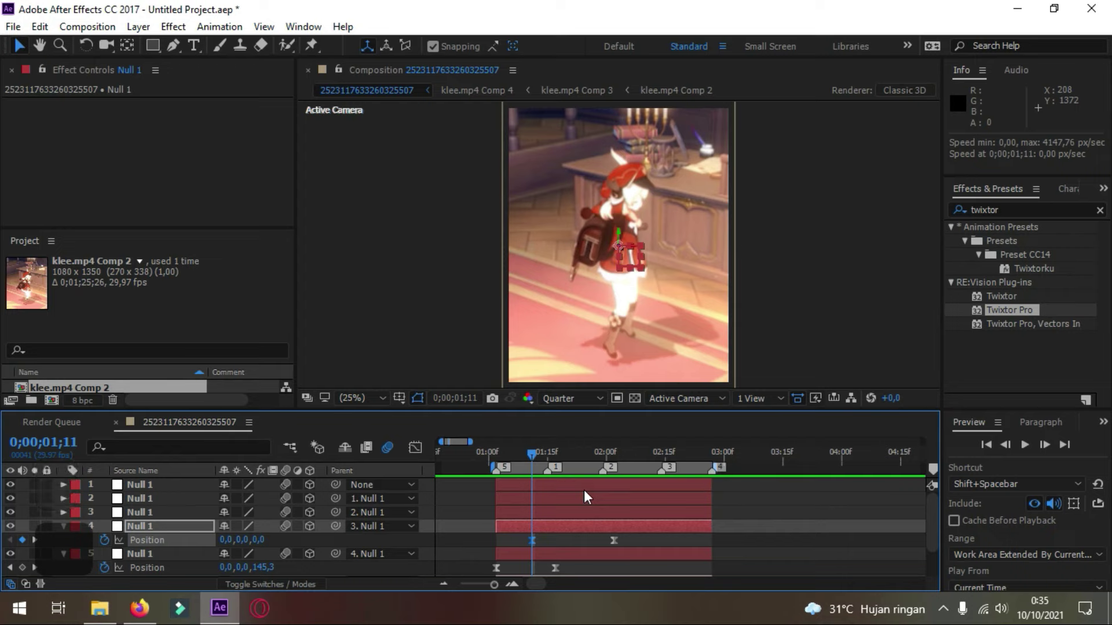
key(shift+r)
scroll(537, 531, down, 2)
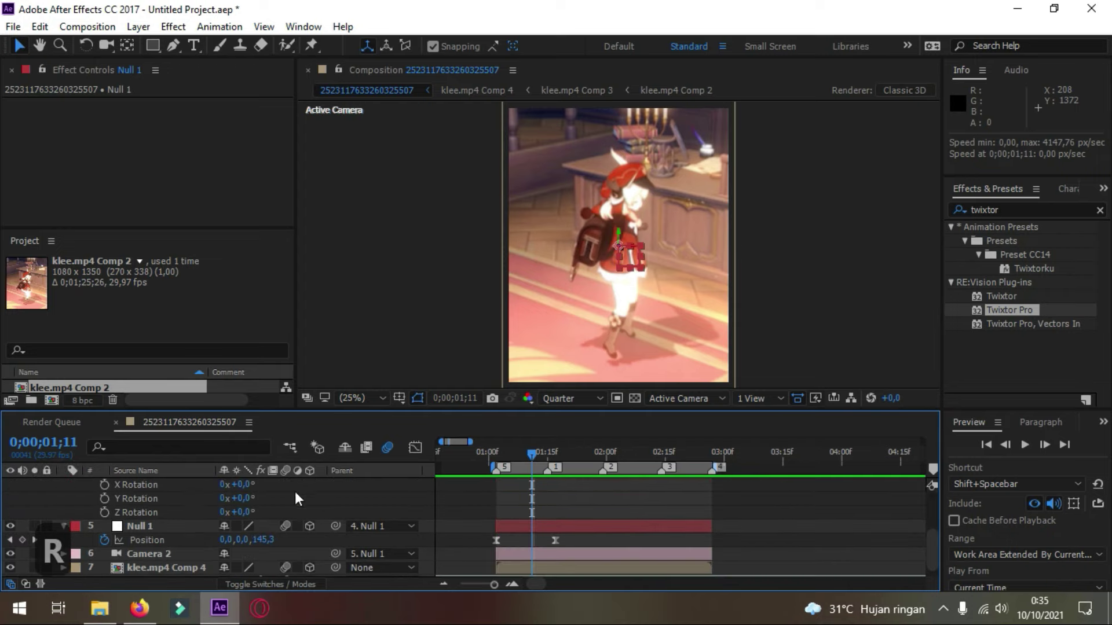
Set the fourth null's Z Rotation to 10° at 0;00;02;02 and apply Easy Ease to both Z Rotation keyframes
click(614, 452)
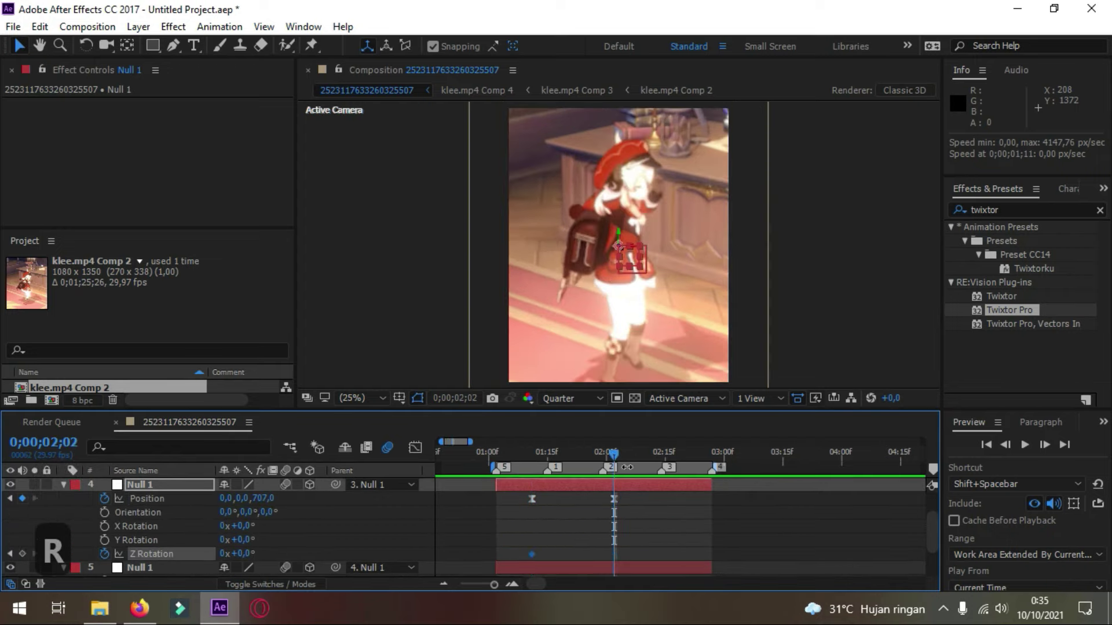
drag(253, 556, 264, 557)
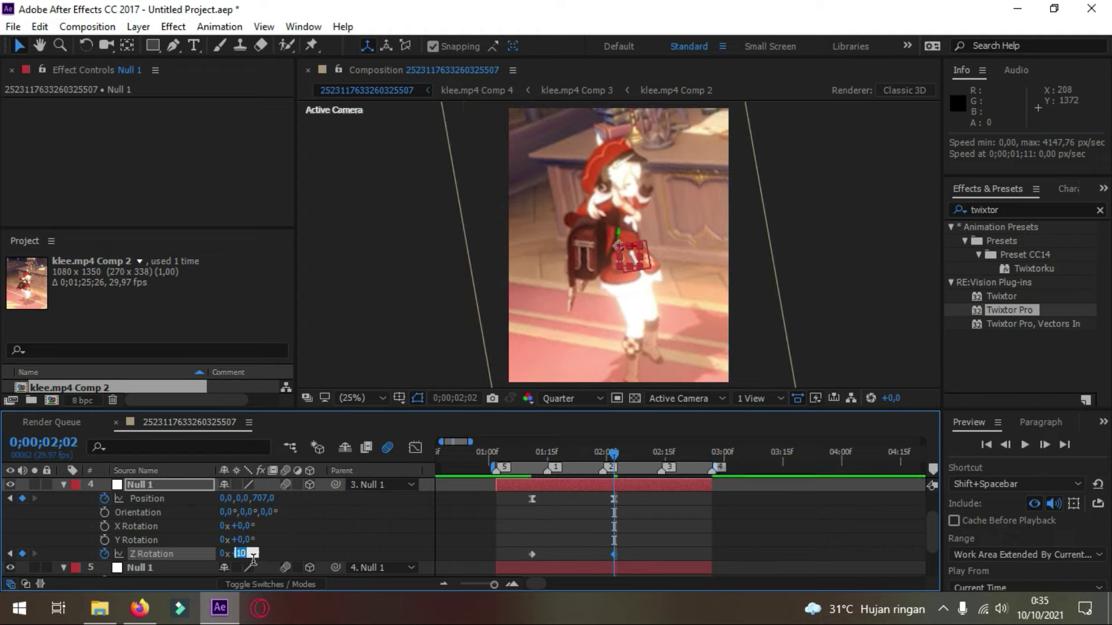
click(361, 542)
drag(630, 547, 527, 566)
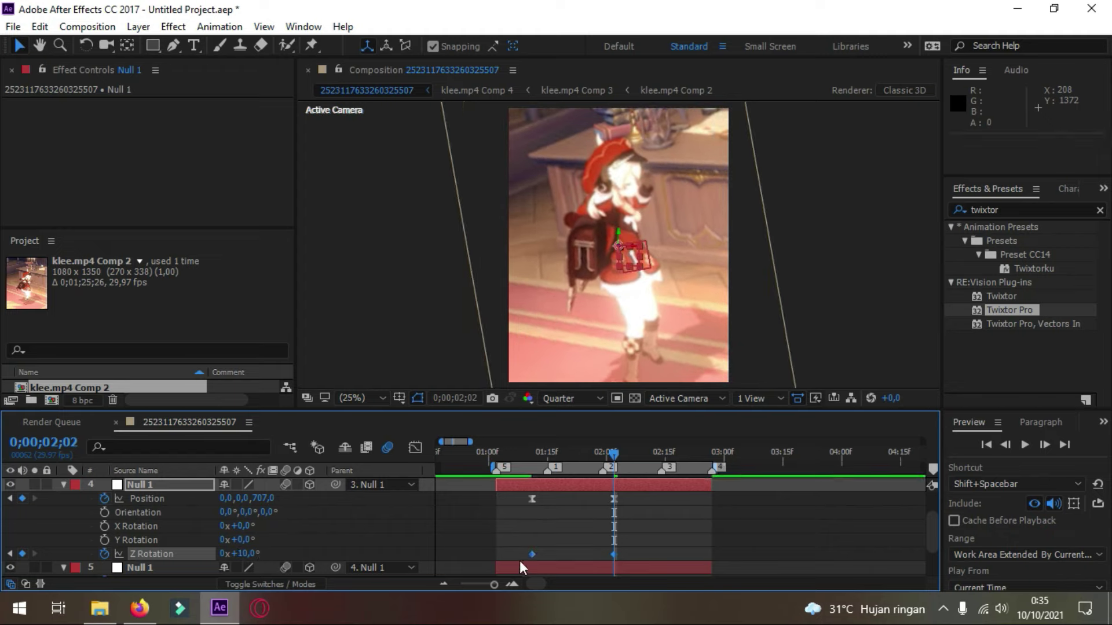
click(423, 448)
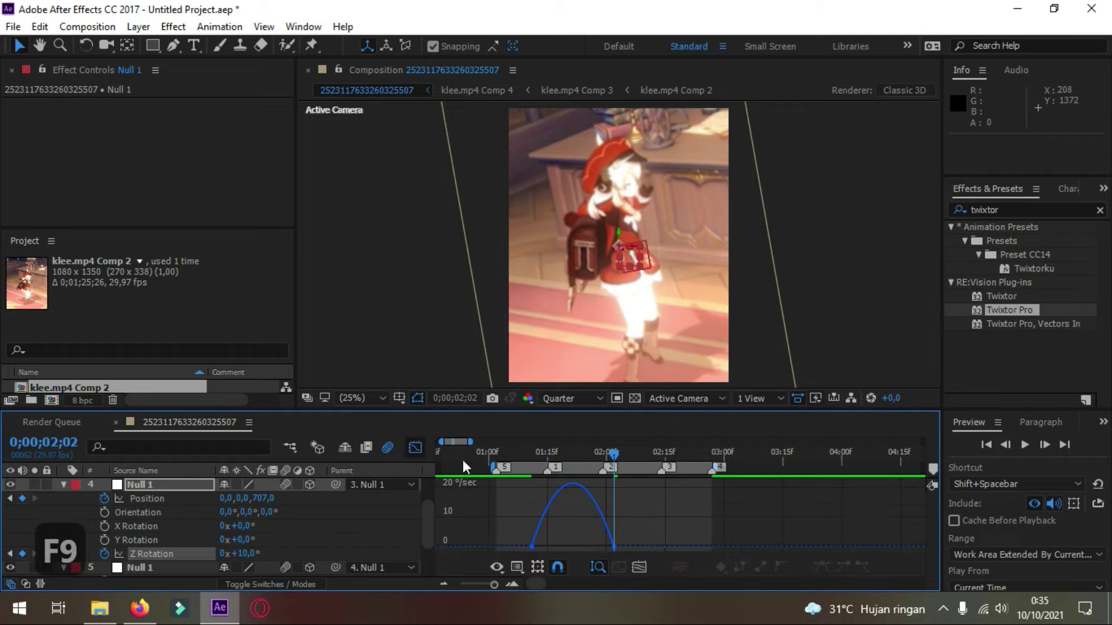
click(416, 449)
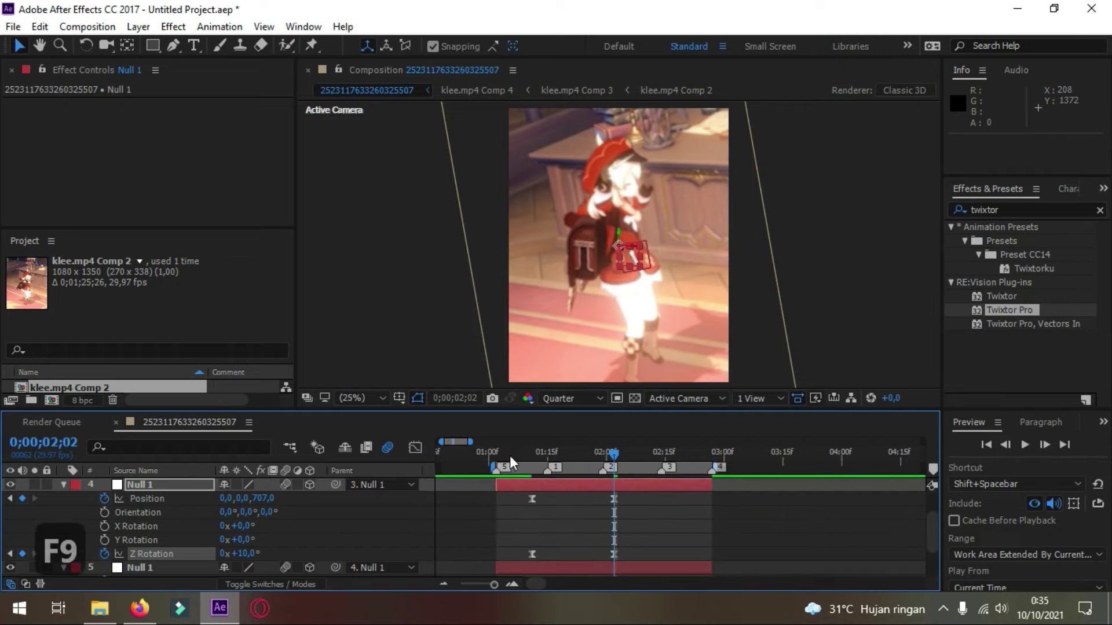
Preview the fourth null's eased movement from the start of the clip and show only its keyframed properties
click(510, 456)
key(space)
key(space)
click(582, 459)
scroll(602, 502, up, 1)
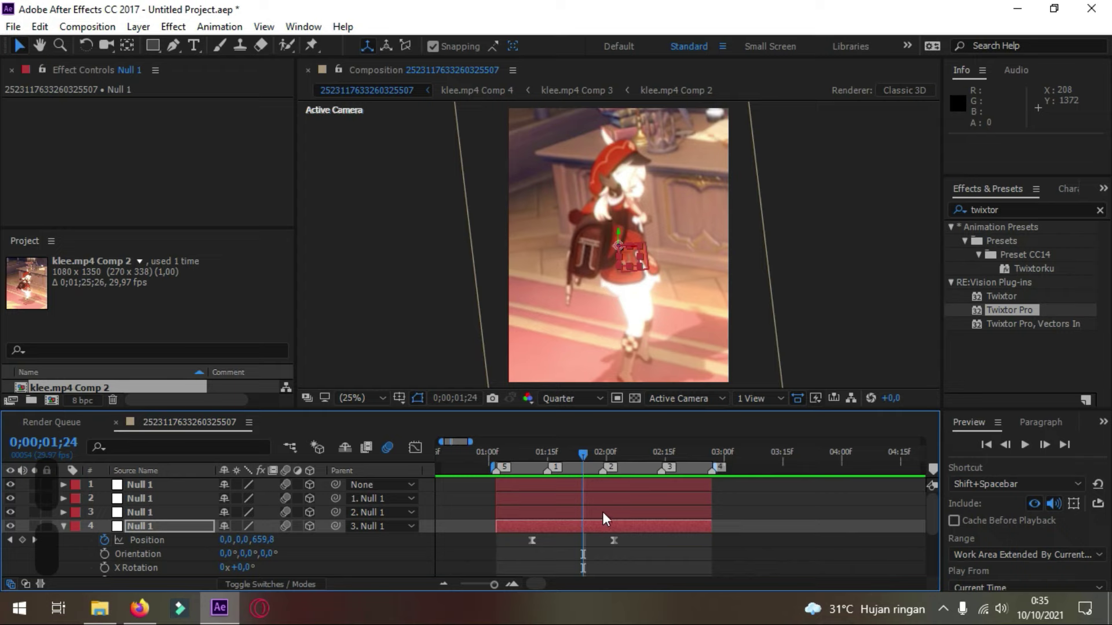
click(605, 523)
key(u)
key(u)
Start Position keyframing on the third null at 0;00;01;25 and set its Position to 15, -145, 849 at 0;00;02;17
click(596, 510)
click(587, 456)
key(p)
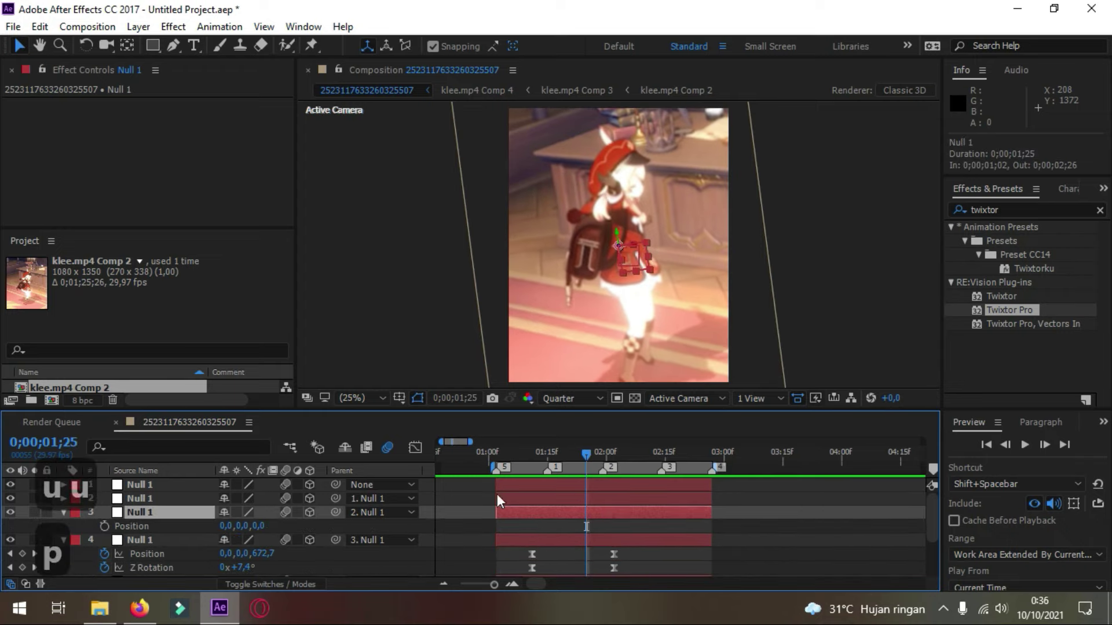
drag(630, 454, 671, 460)
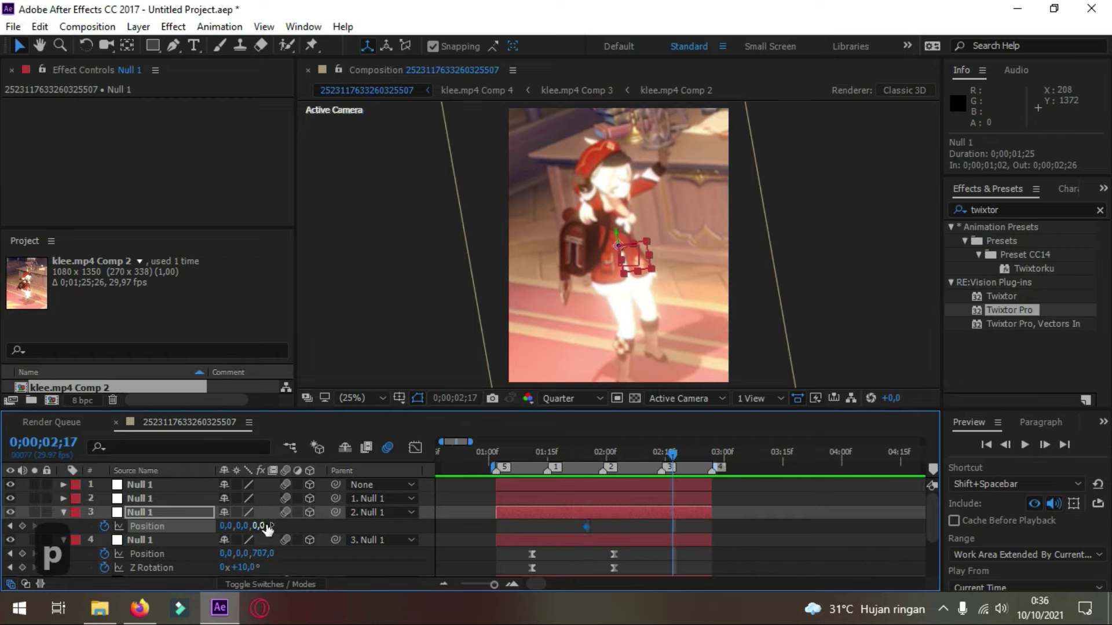
drag(259, 526, 734, 489)
mouse_move(240, 528)
mouse_down()
mouse_move(203, 519)
mouse_move(449, 555)
mouse_move(338, 550)
mouse_move(371, 538)
mouse_move(221, 526)
mouse_up()
Apply Easy Ease to the third null's Position keyframes, shape their speed graph to peak sharply at beat marker 2, and preview it
drag(686, 520, 583, 527)
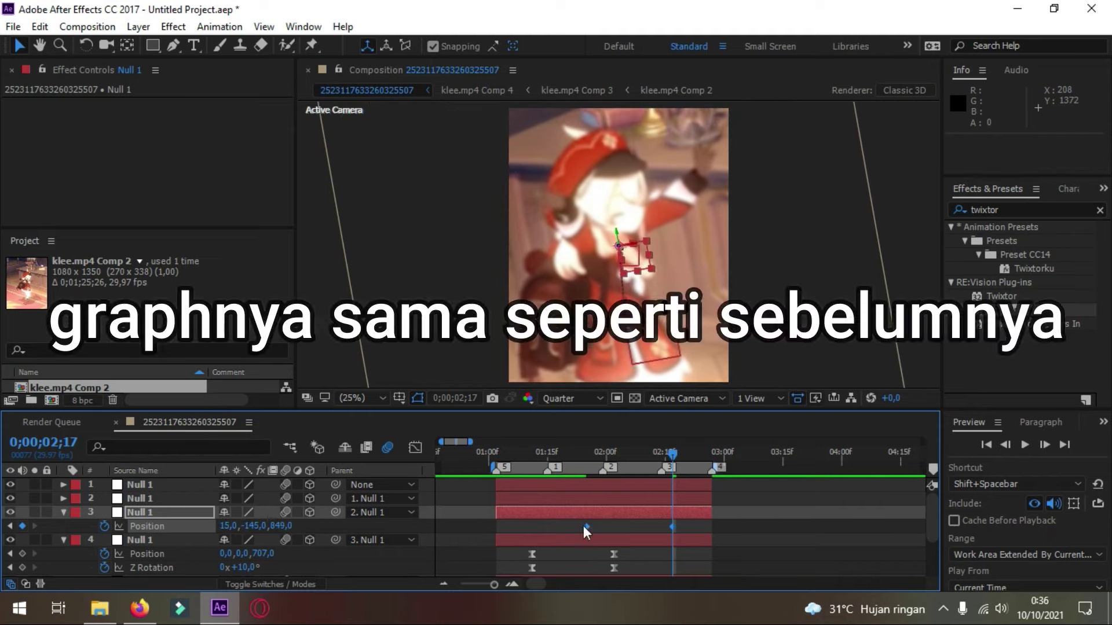
click(415, 448)
click(603, 455)
drag(659, 547, 598, 547)
drag(600, 455, 496, 455)
key(space)
Start Z Rotation keyframing on the third null at 0;00;01;25 and set it to -19° at 0;00;02;17
click(586, 454)
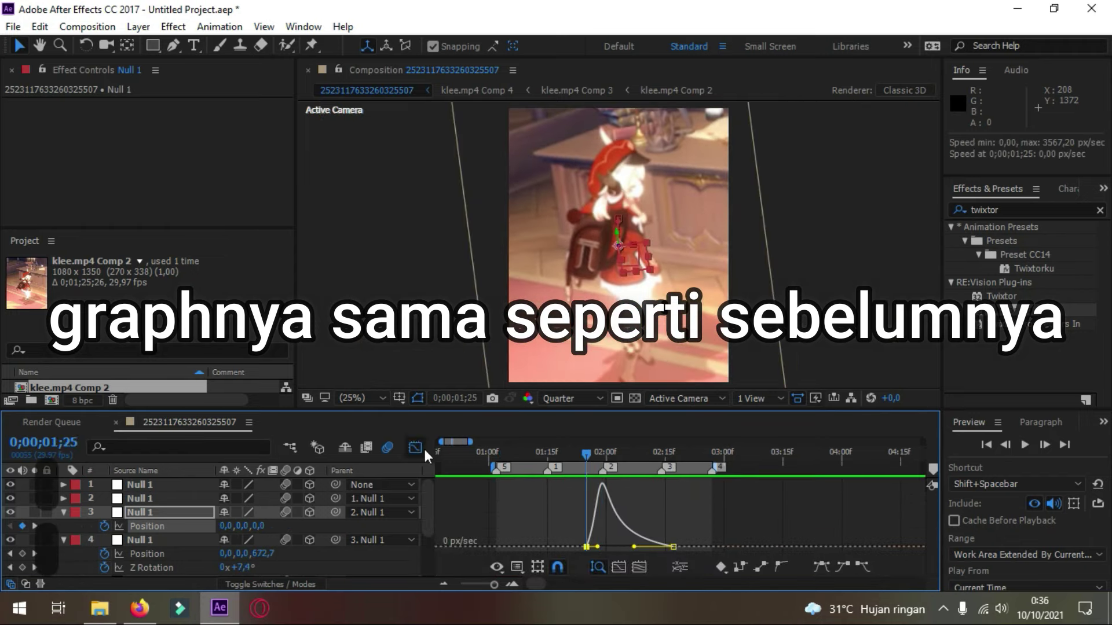
click(415, 447)
key(shift+r)
click(104, 541)
drag(666, 455, 672, 455)
drag(257, 541, 246, 540)
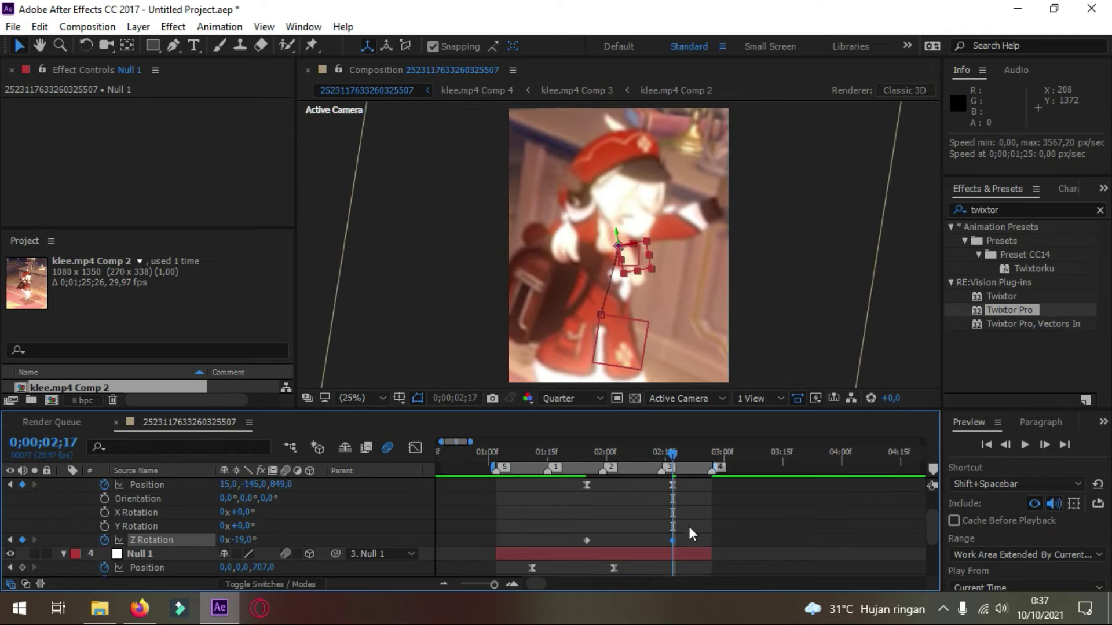
Apply Easy Ease to both of the third null's Z Rotation keyframes, preview the motion, and show only the null's keyframed properties
drag(686, 525, 581, 544)
key(F9)
click(415, 448)
click(415, 447)
key(space)
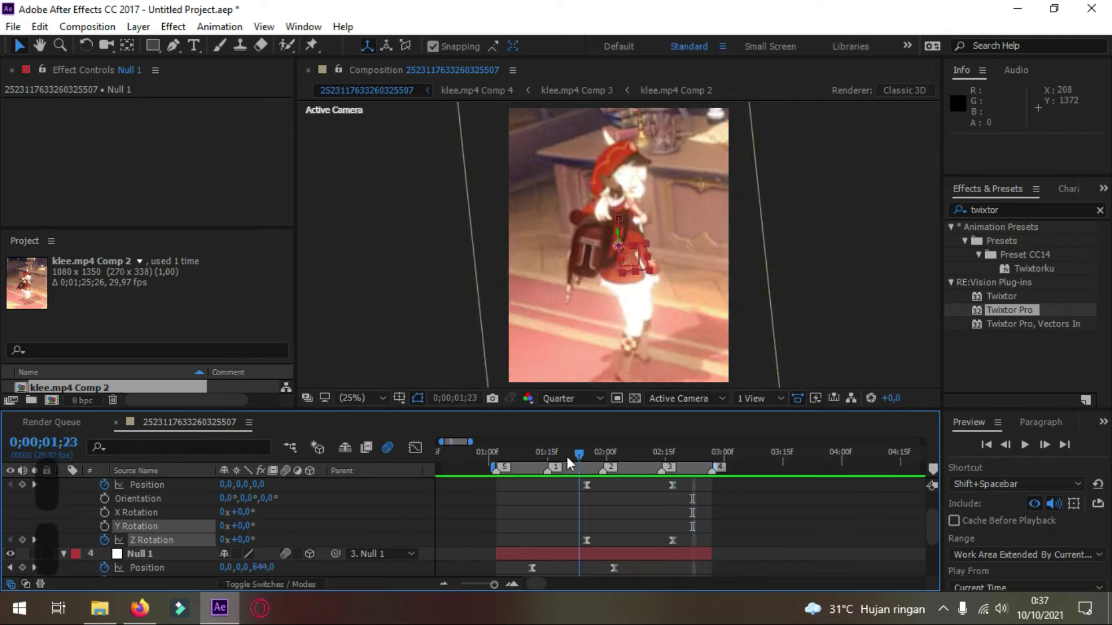
key(space)
key(u)
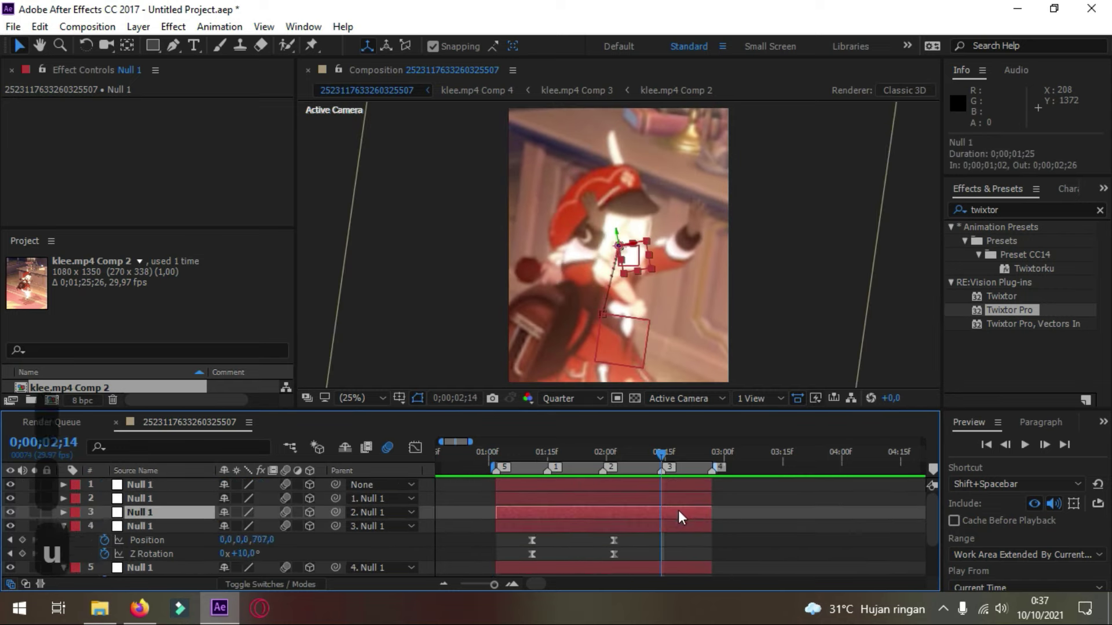
key(u)
Start Position keyframing on the second null at 0;00;02;09 and set its Position to -60, 183, -898 at 0;00;02;26
click(676, 498)
key(p)
drag(659, 456, 647, 457)
click(104, 512)
drag(645, 515, 647, 516)
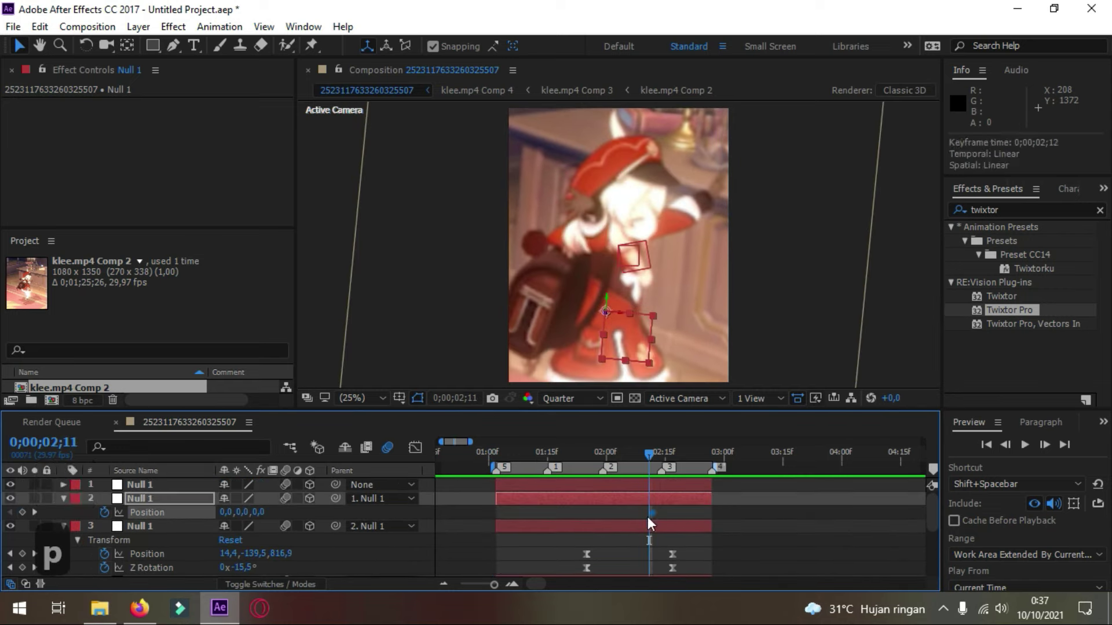
click(708, 456)
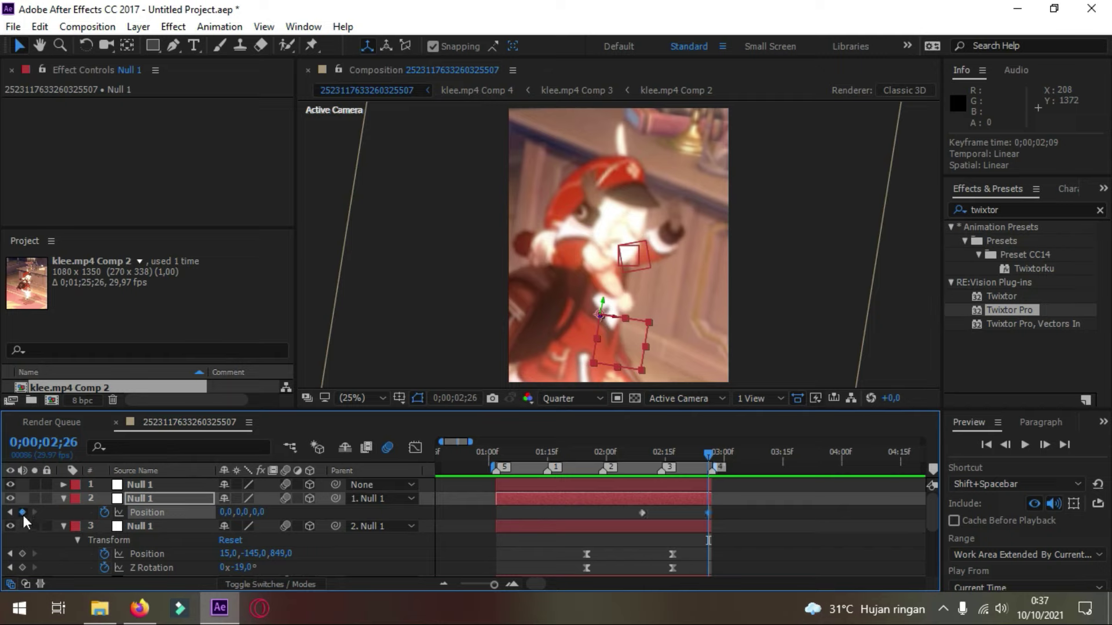
drag(255, 521, 174, 512)
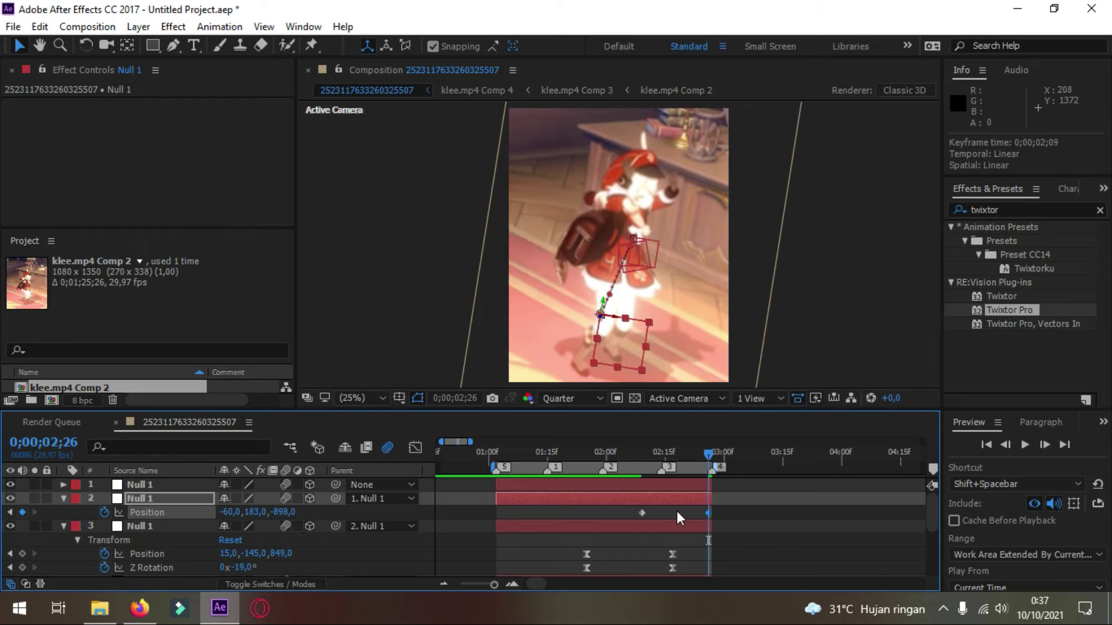
Keyframe the second null's Z Rotation from 0;00;02;09 to 9° at 0;00;02;26, and adjust its Position Z to -1091 there
click(673, 501)
key(Caps_Lock)
key(Caps_Lock)
key(r)
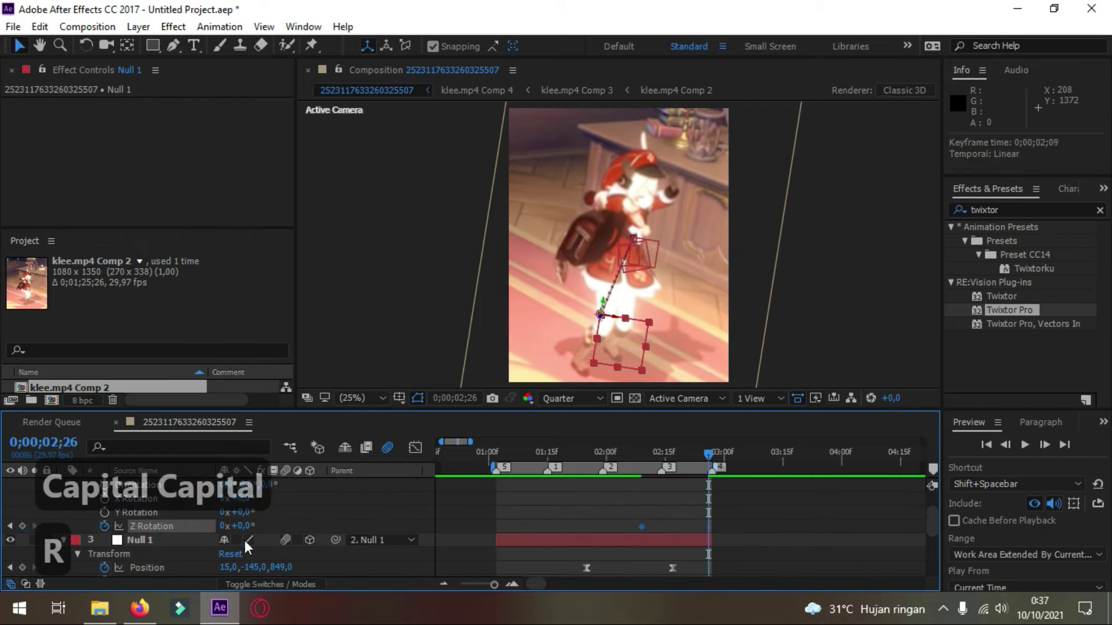
drag(244, 526, 277, 547)
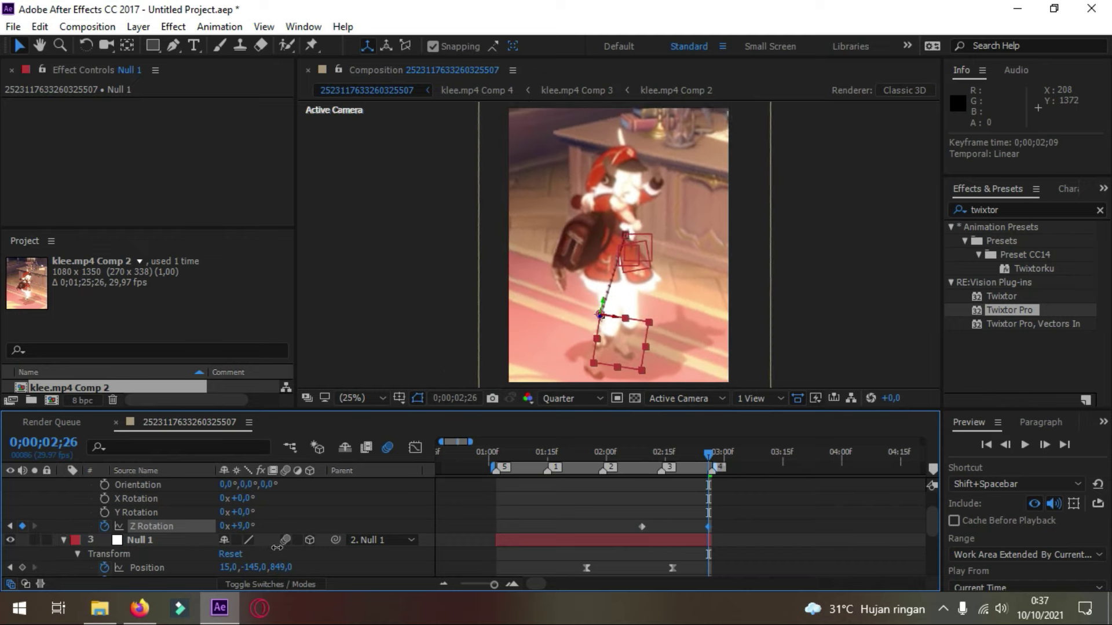
key(shift+p)
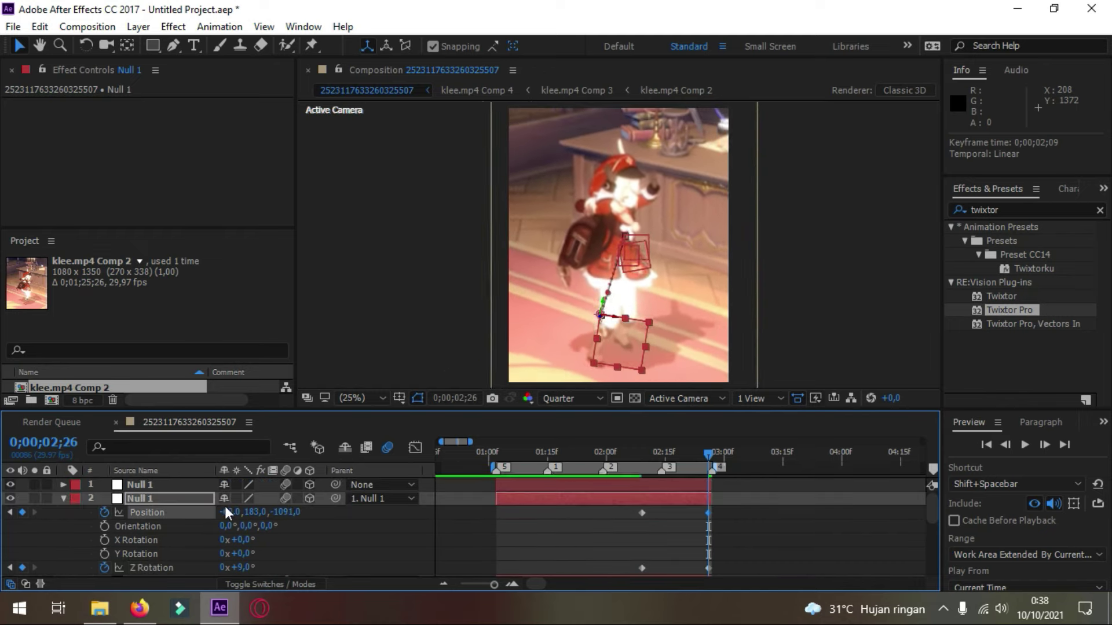
Align the second null's last Position and Z Rotation keyframes with beat marker 4 and apply Easy Ease to all four keyframes
click(689, 500)
key(u)
key(u)
drag(695, 509, 718, 530)
drag(708, 526, 634, 511)
key(F9)
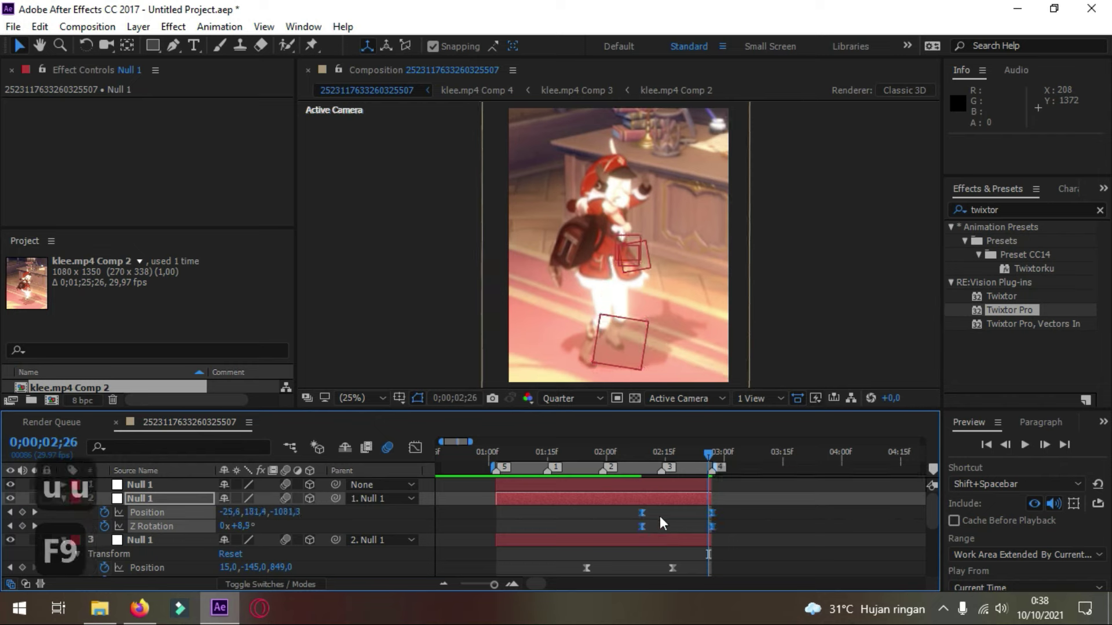
Shape the second null's Position speed graph so that it peaks sharply at beat marker 3
click(660, 522)
click(661, 454)
click(712, 513)
key(shift+F3)
drag(701, 546, 656, 548)
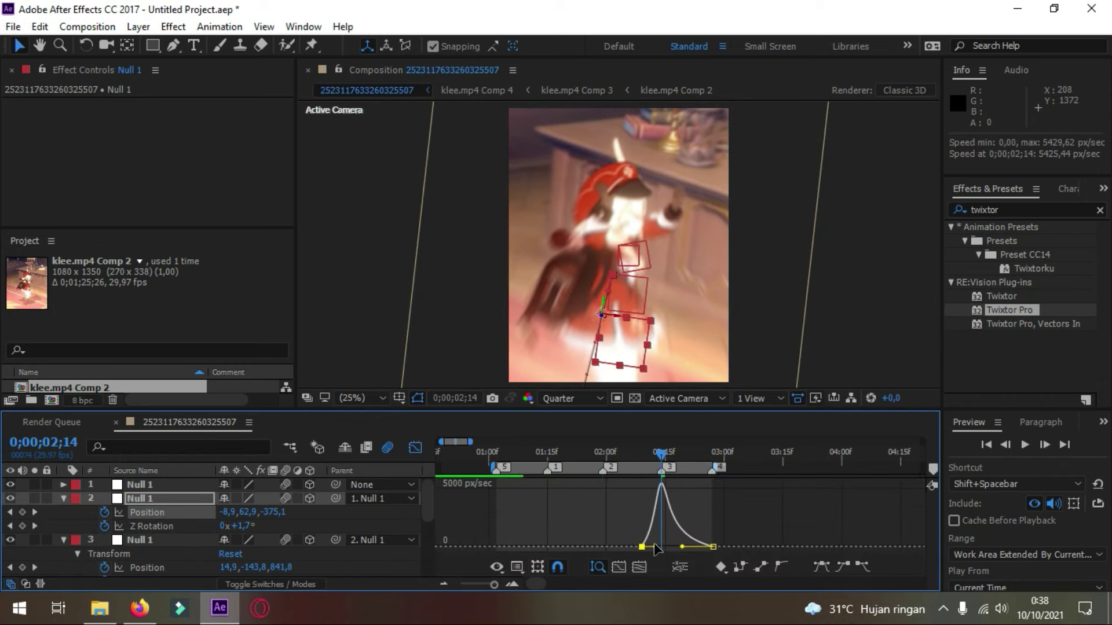
key(shift+F3)
Start Position keyframing on the first null at 0;00;02;14 and set its Z position to 1317 at 0;00;02;26
click(697, 486)
key(p)
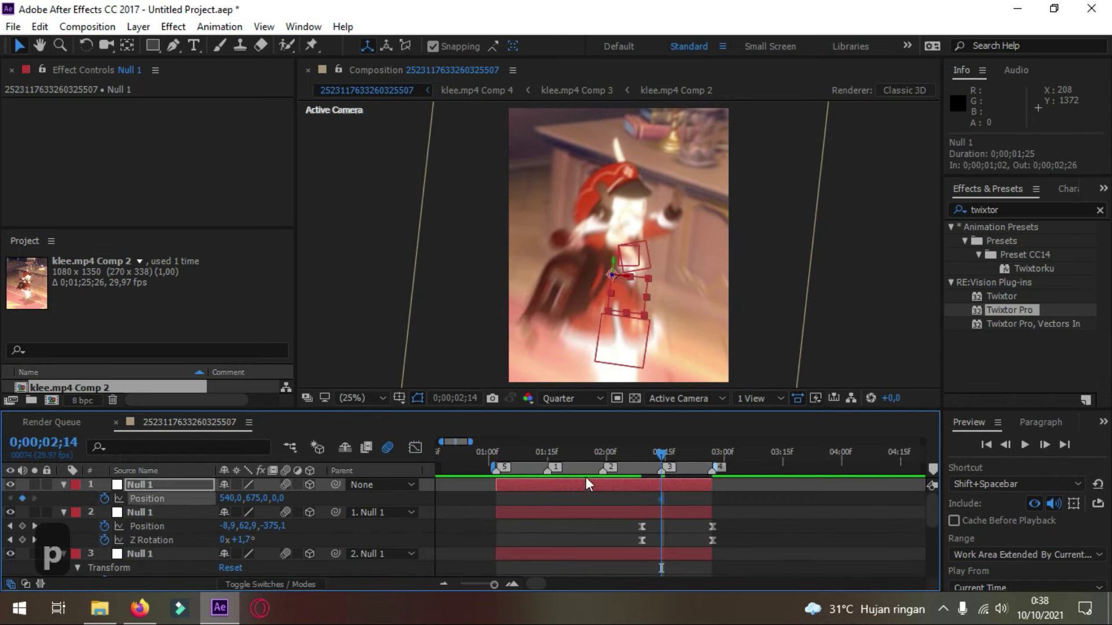
key(space)
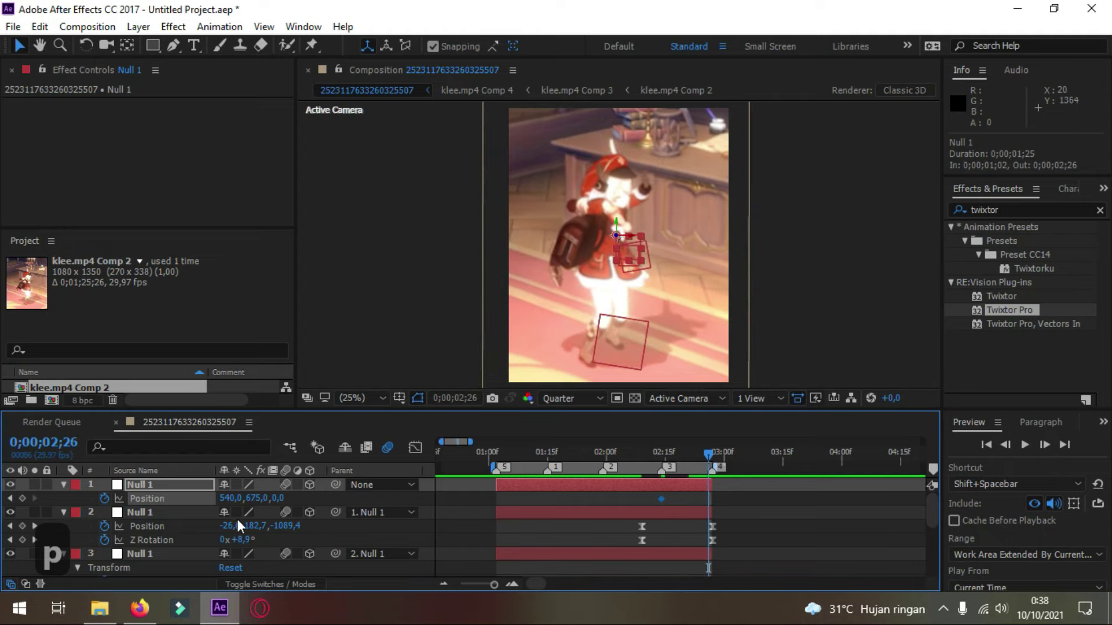
drag(283, 505, 290, 511)
drag(404, 501, 429, 501)
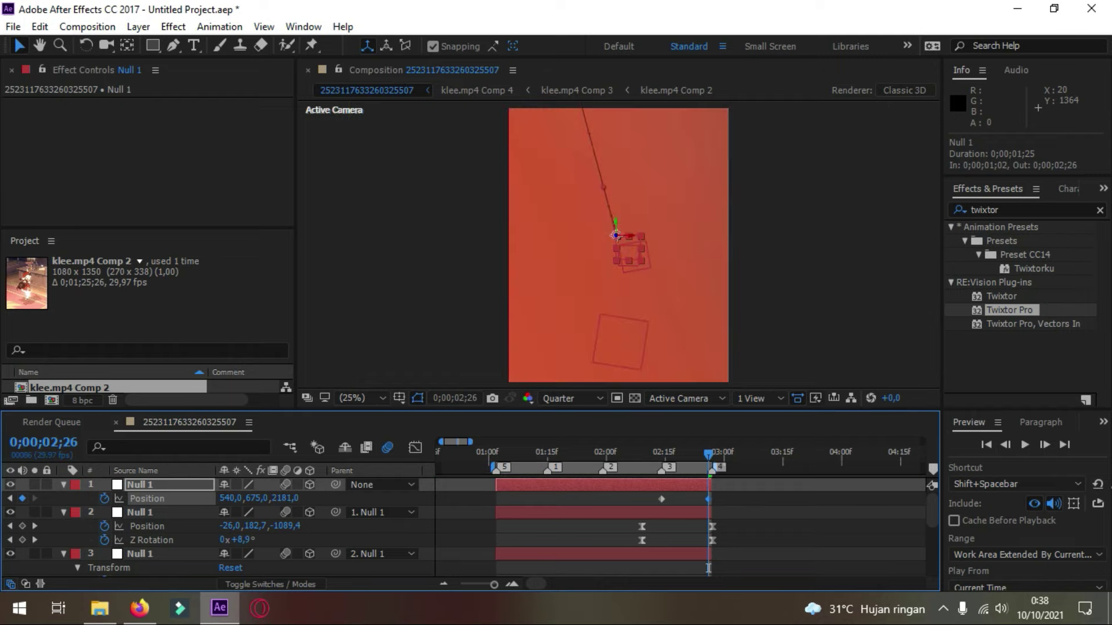
drag(1034, 487, 533, 530)
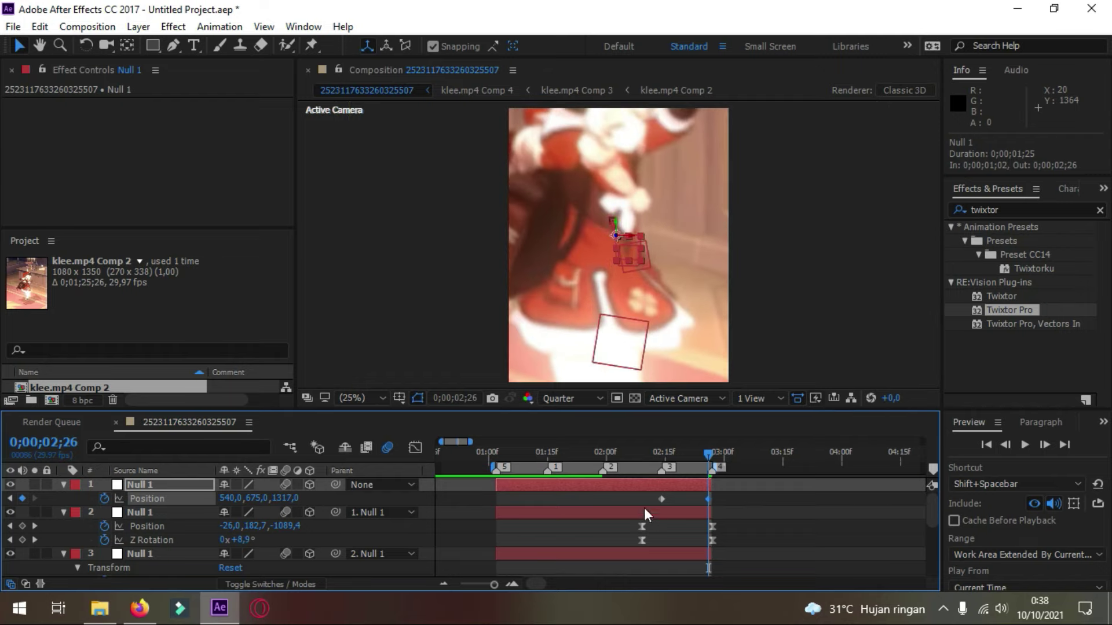
Move the first null's last Position keyframe to 0;00;02;27, apply Easy Ease to both keyframes, and shape the speed graph to peak near the end
drag(704, 502, 664, 494)
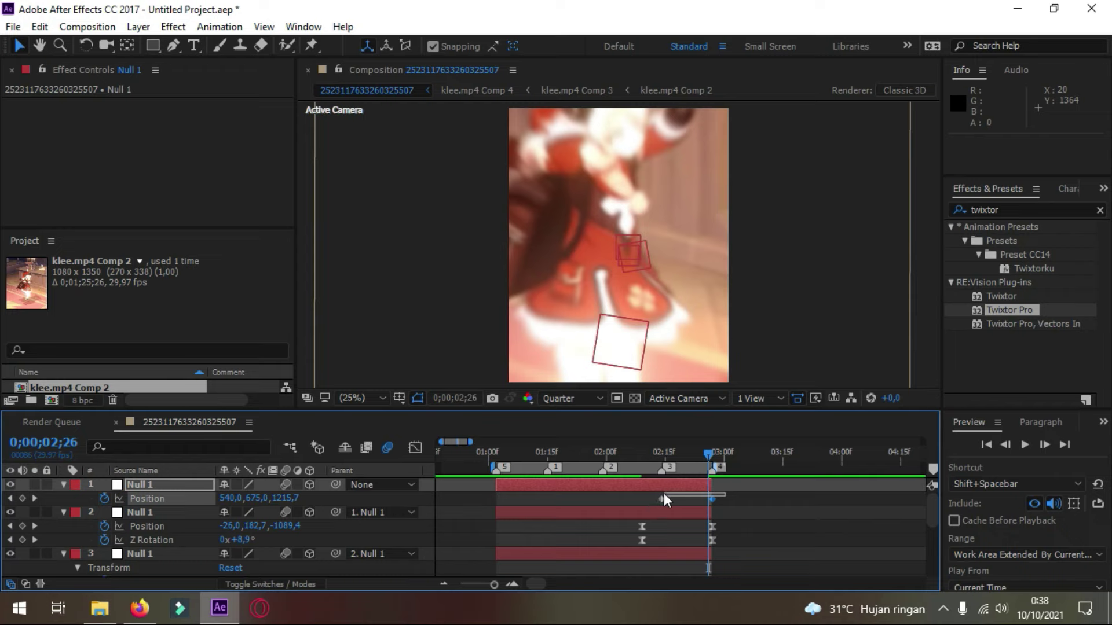
key(F9)
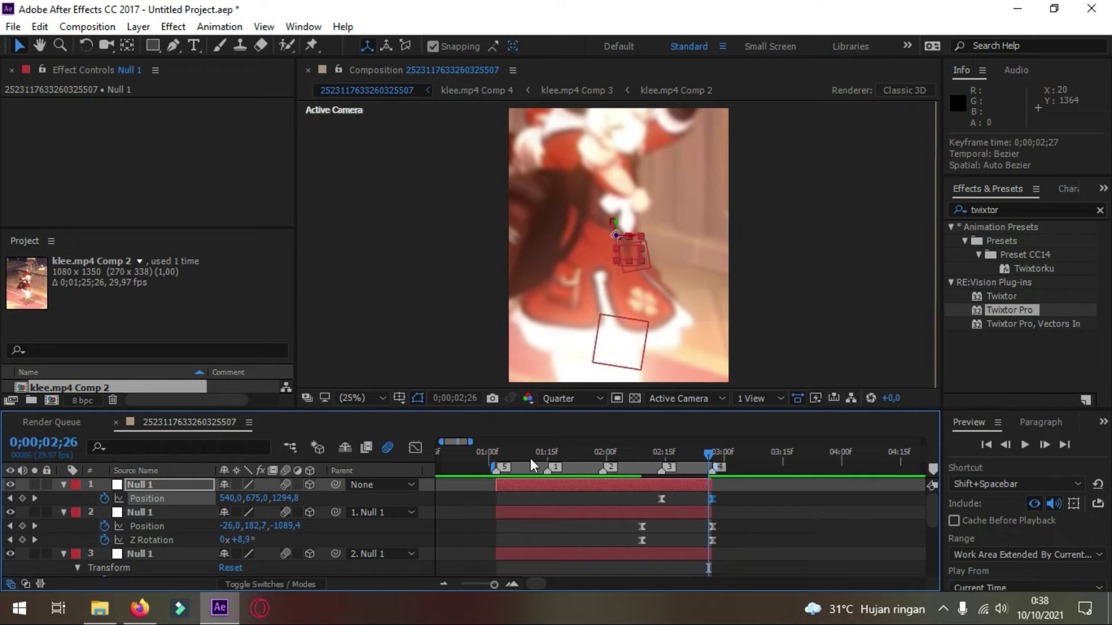
click(415, 448)
mouse_move(704, 547)
mouse_down()
mouse_move(717, 549)
mouse_move(699, 547)
mouse_up()
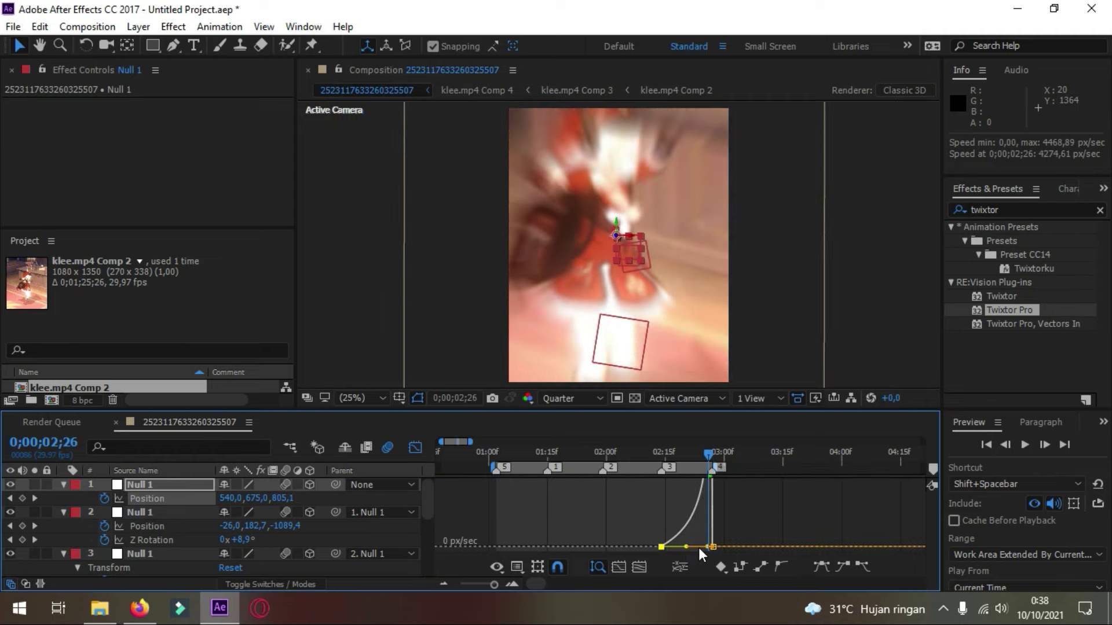
click(415, 448)
Preview the complete camera movement from before beat marker 5 and reveal the keyframes of all layers
drag(499, 462, 477, 453)
key(space)
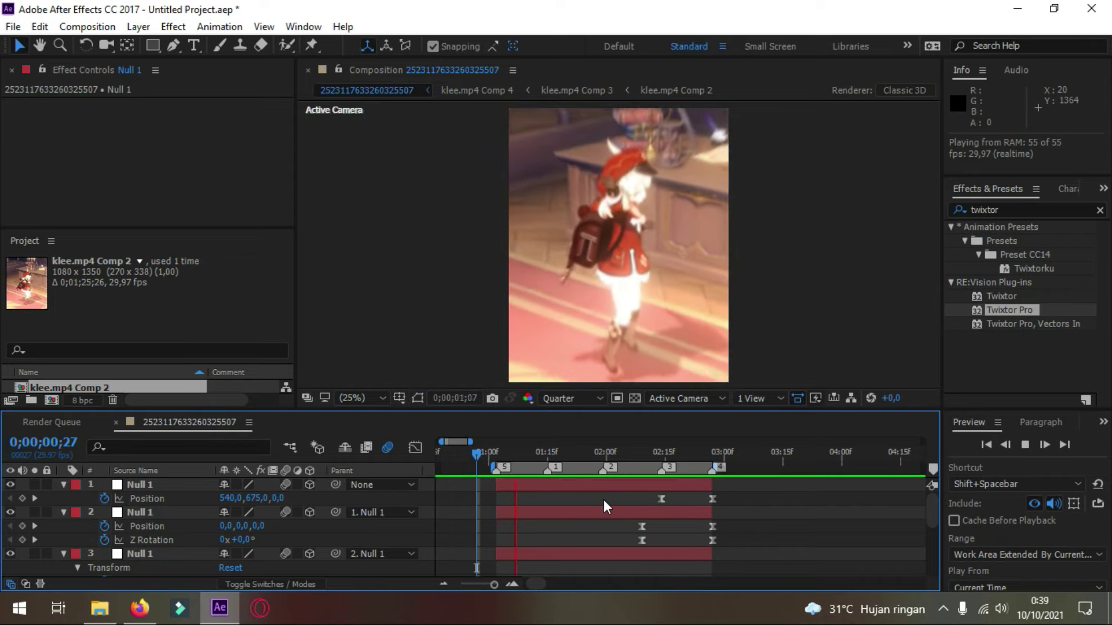
key(u)
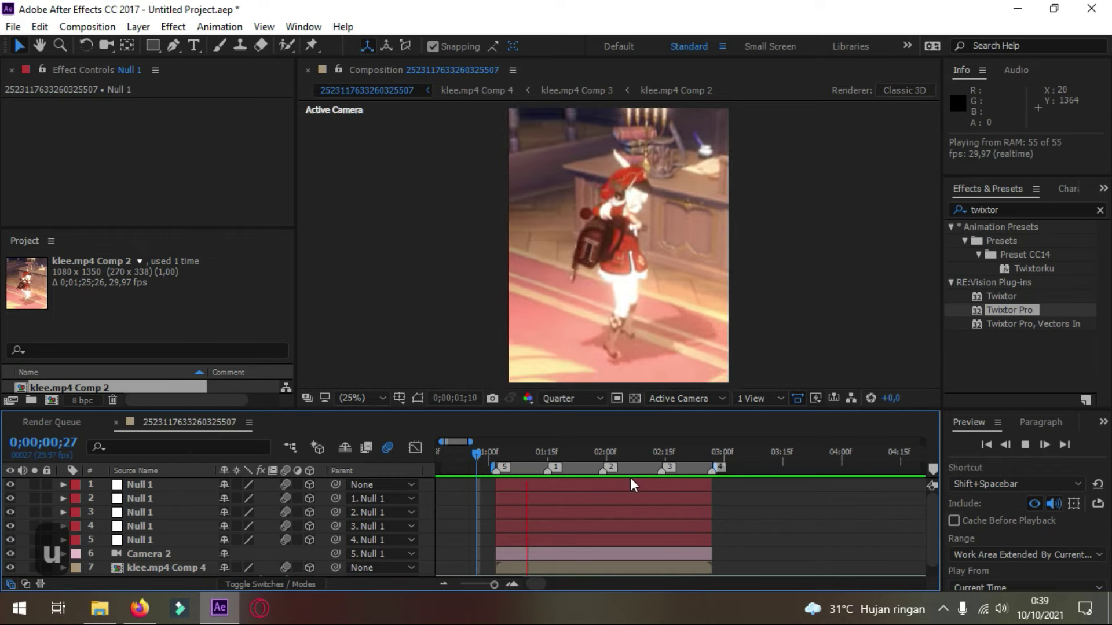
key(u)
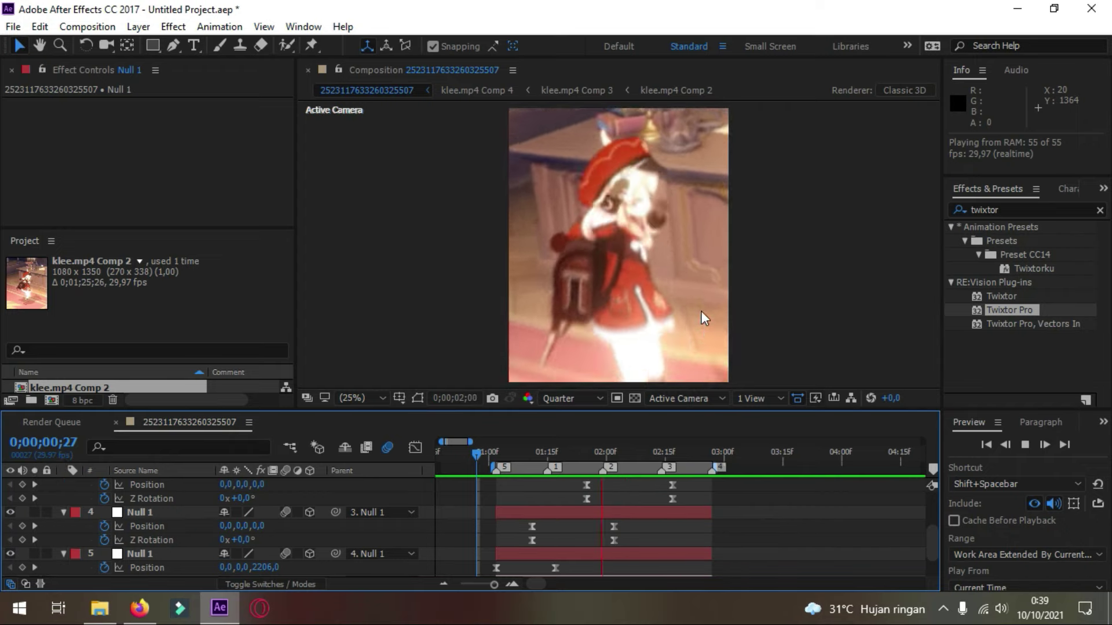
key(space)
Review how each null's keyframes line up with the beat markers while scrubbing and replaying the whole movement
click(598, 452)
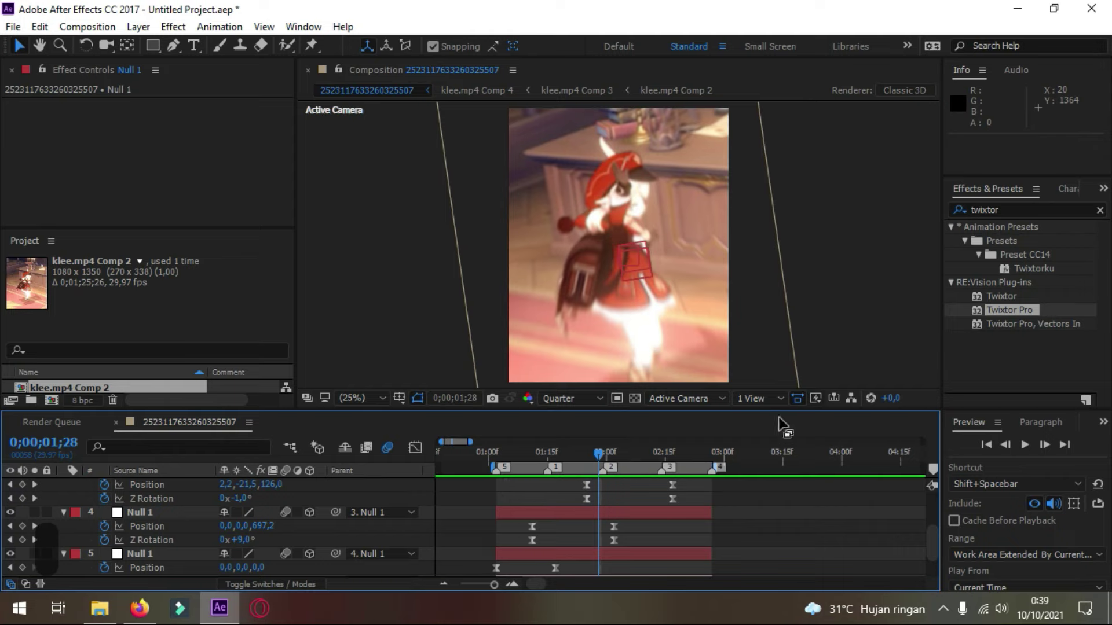
scroll(635, 489, down, 2)
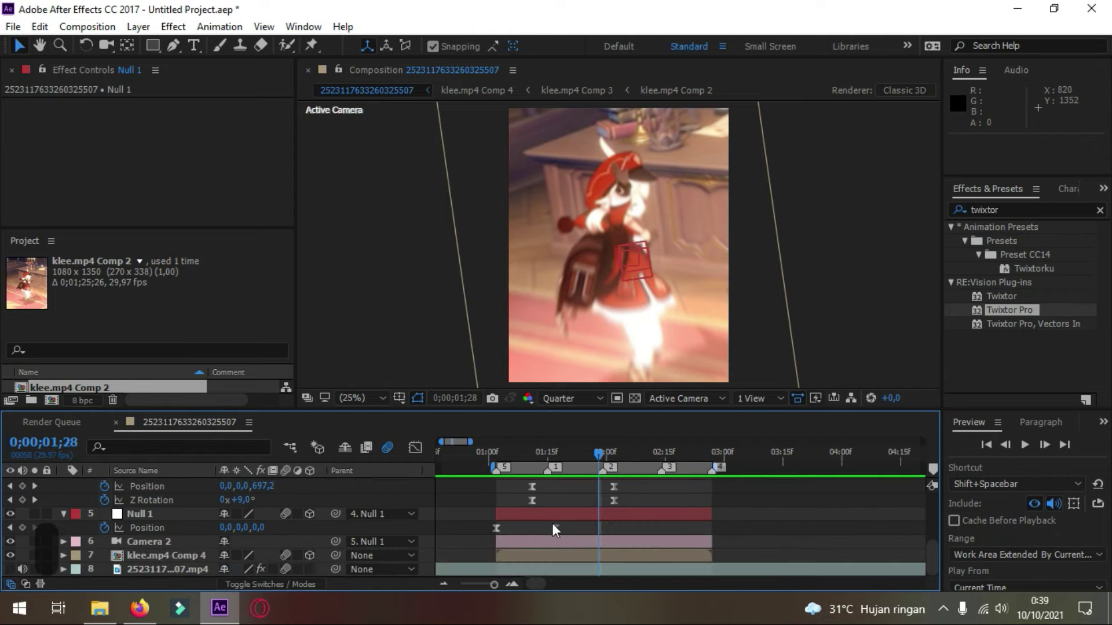
scroll(641, 523, up, 2)
drag(534, 449, 482, 447)
key(space)
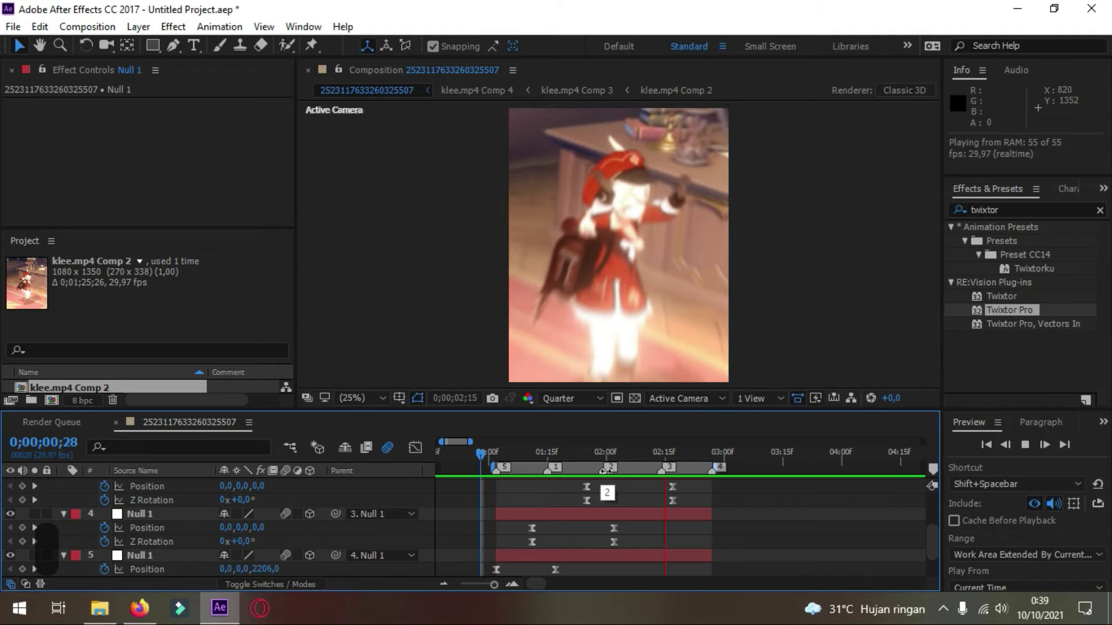
key(space)
drag(550, 453, 624, 499)
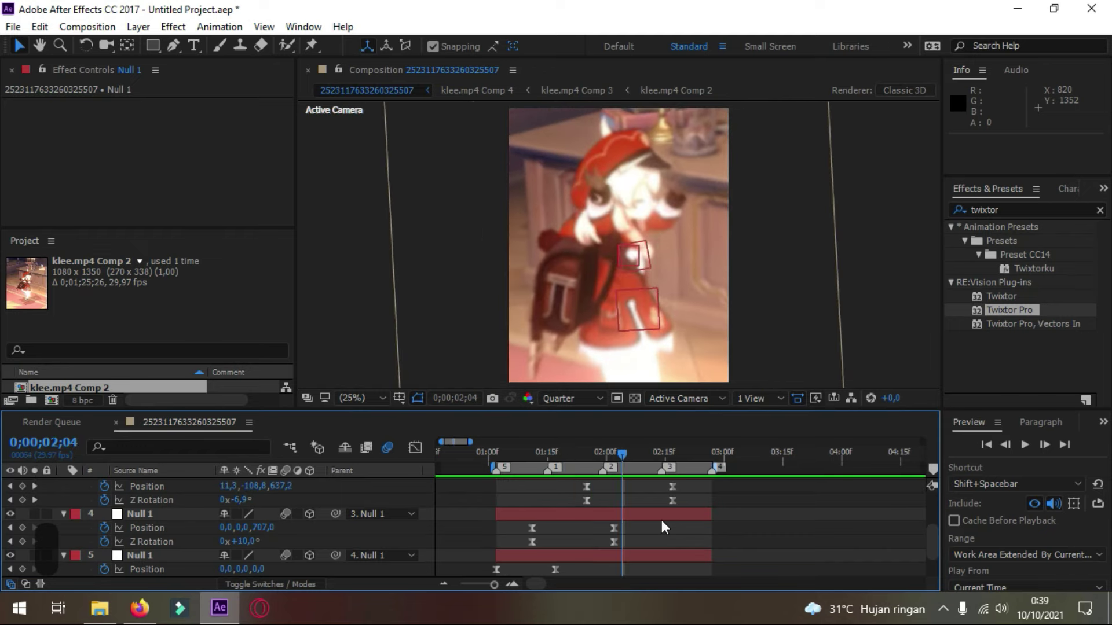
scroll(657, 517, down, 1)
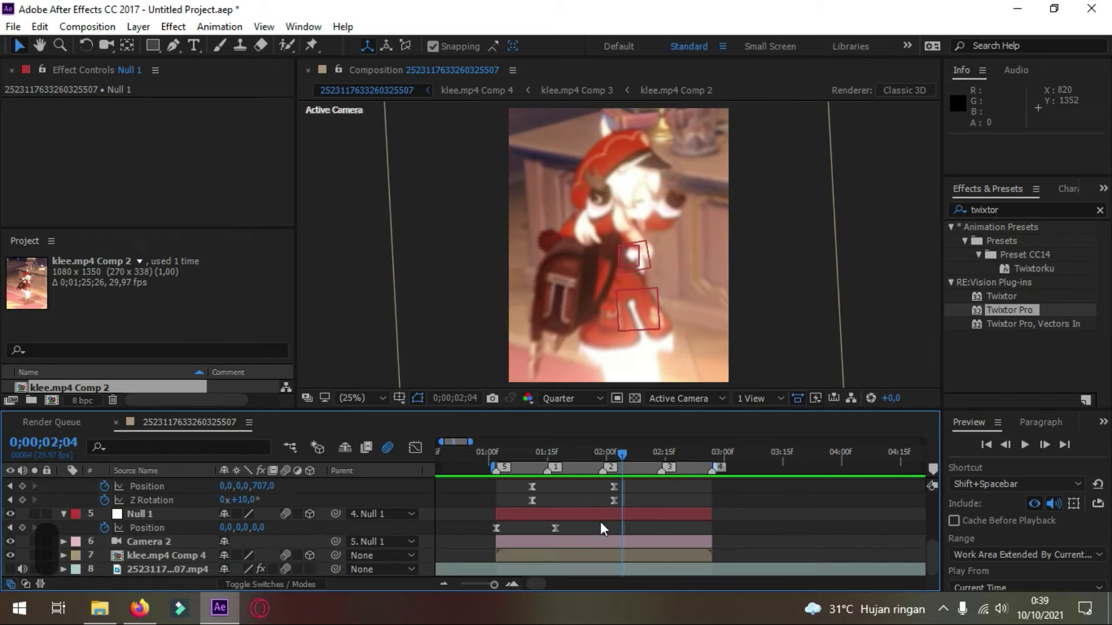
scroll(619, 493, up, 1)
drag(516, 454, 487, 450)
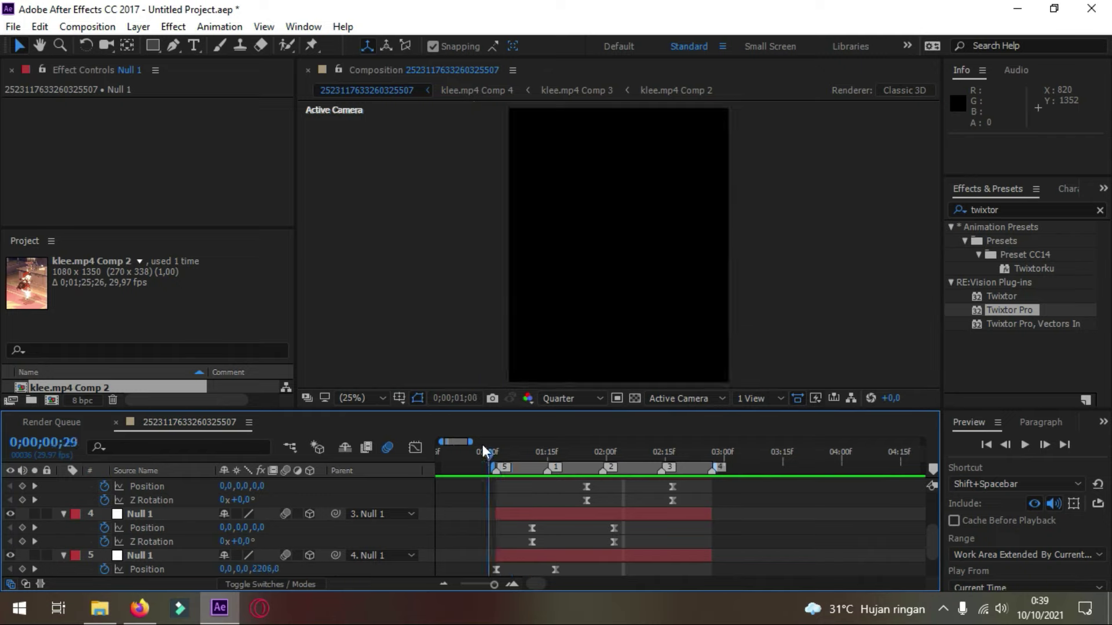
key(space)
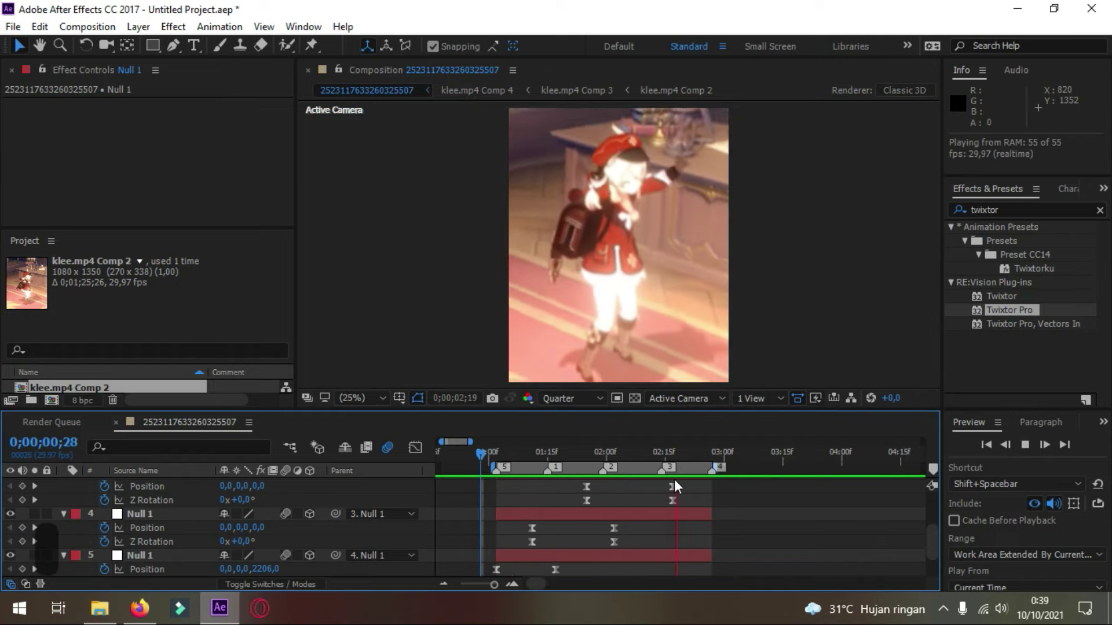
key(space)
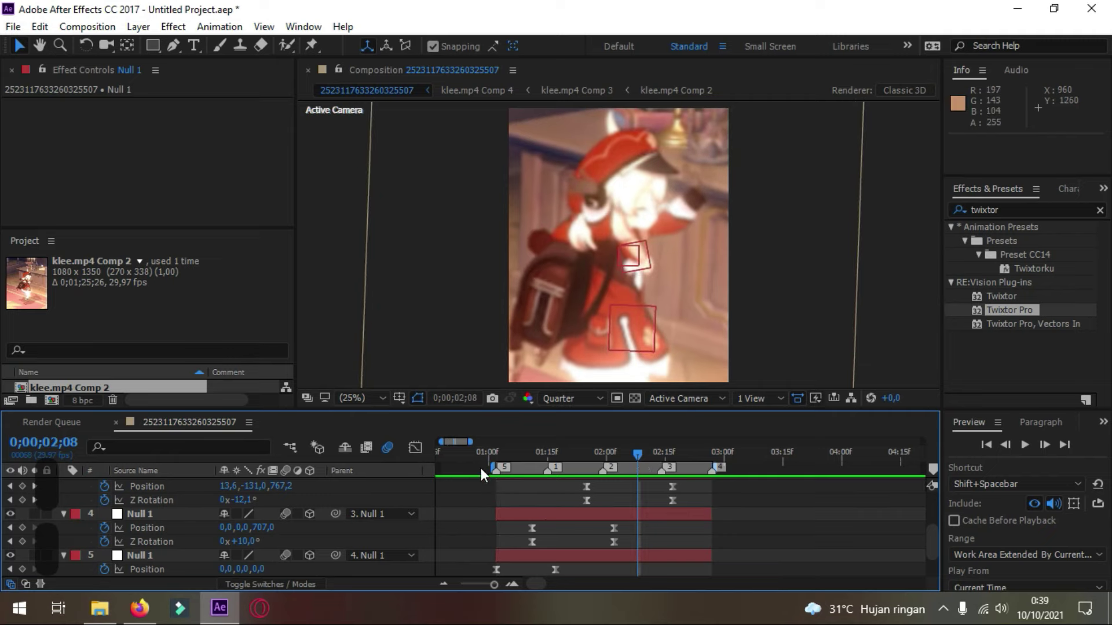
scroll(605, 530, up, 3)
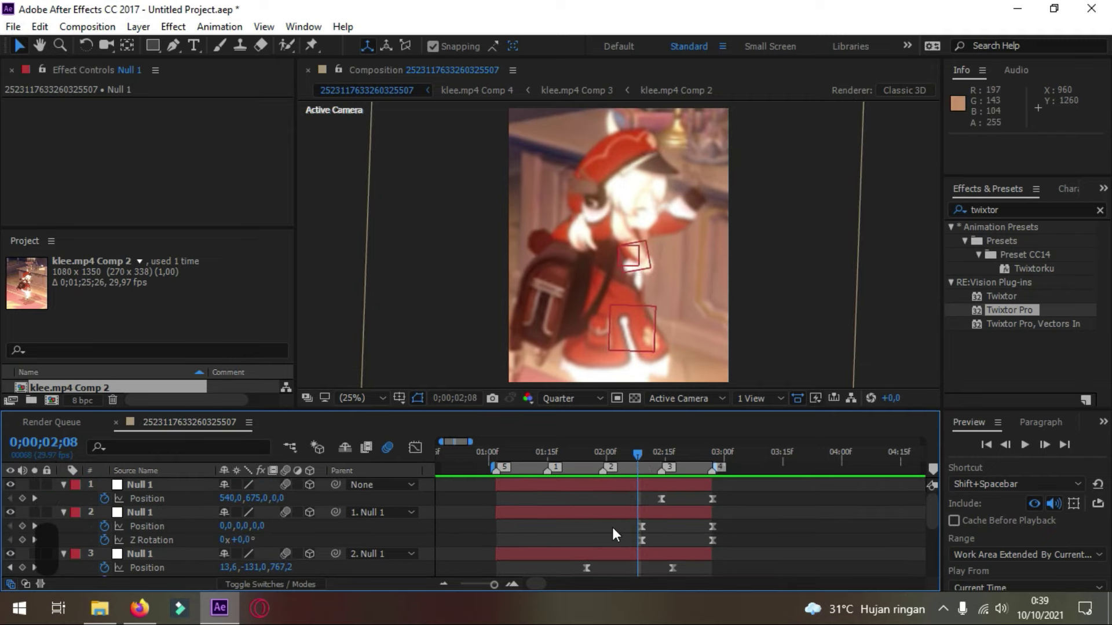
Collapse the layers' keyframes and add a new null object directly above the klee.mp4 Comp 4 layer
key(u)
scroll(585, 519, down, 1)
click(600, 555)
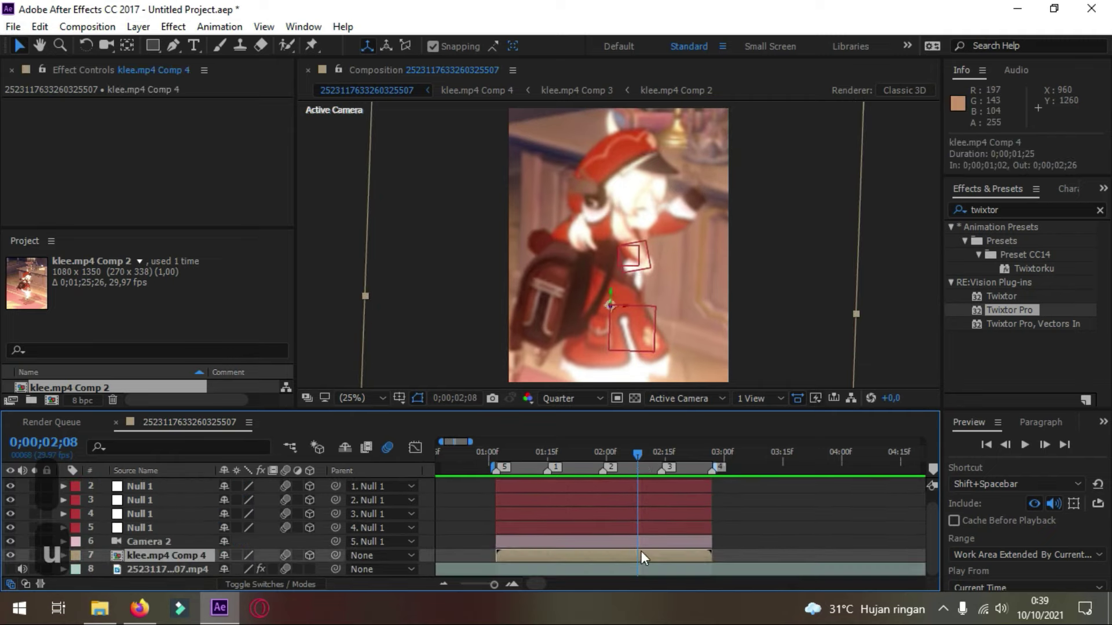
right_click(270, 541)
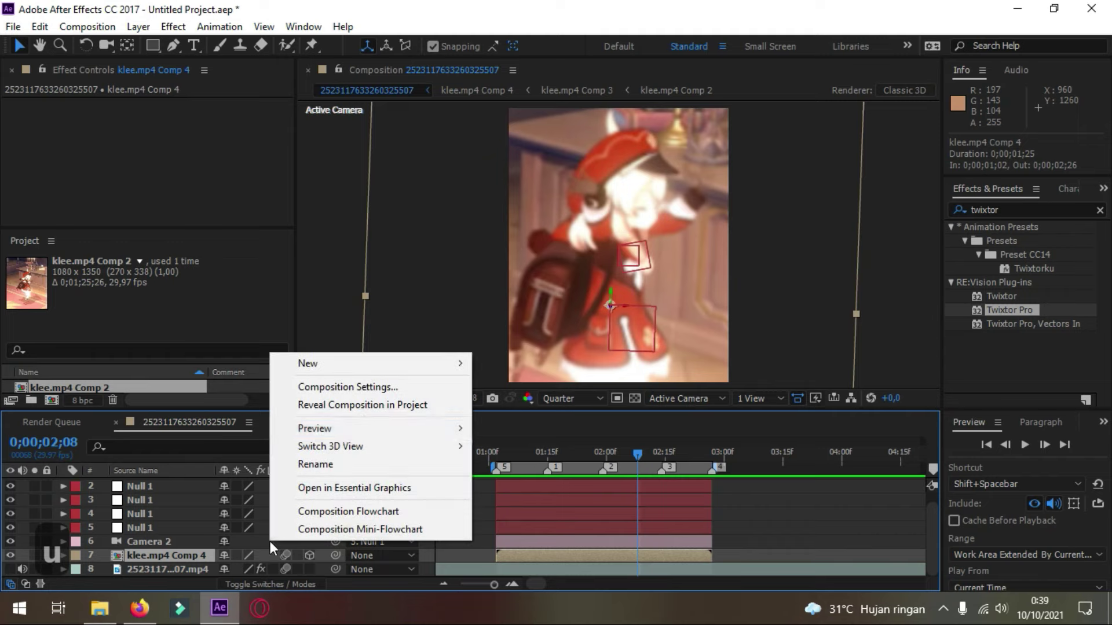
mouse_move(380, 364)
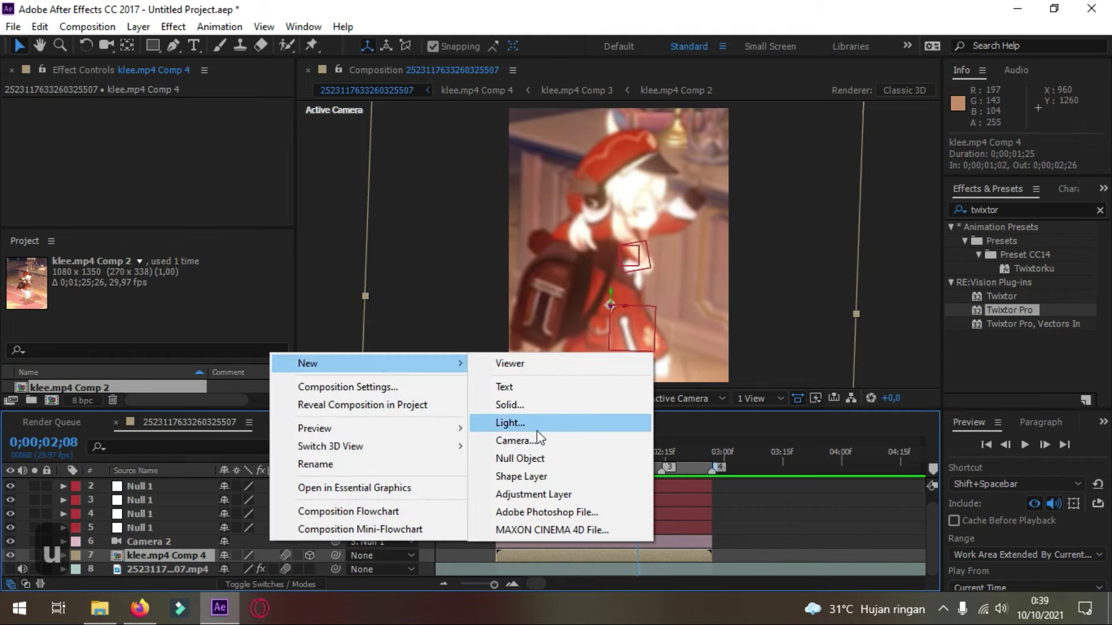
click(524, 457)
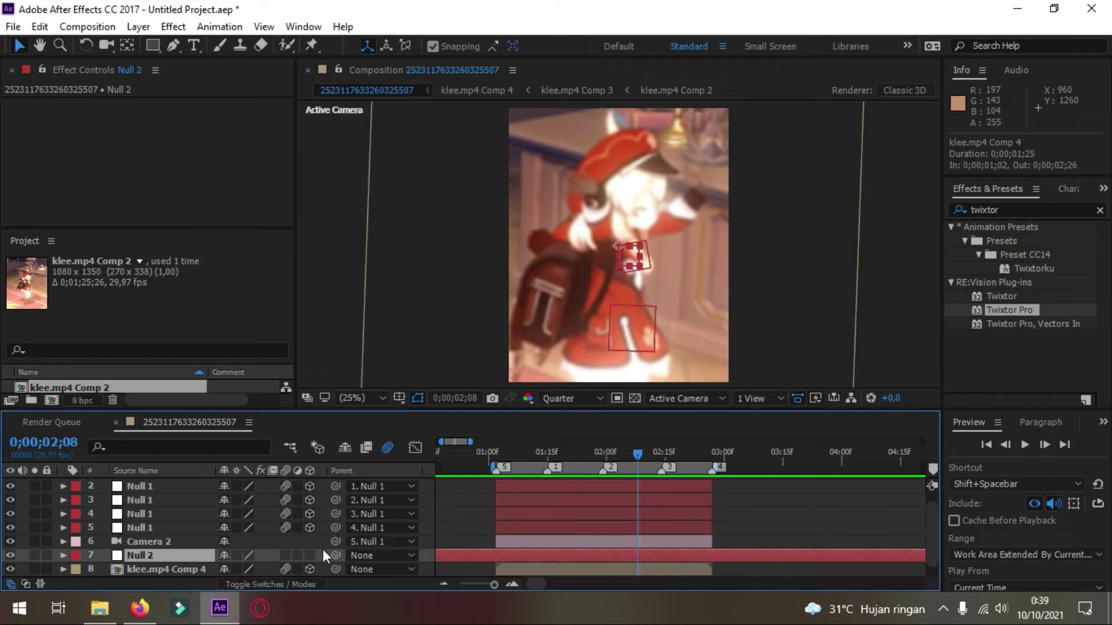
Duplicate the new null four times to get five nulls above the klee.mp4 Comp 4 layer
scroll(523, 529, down, 1)
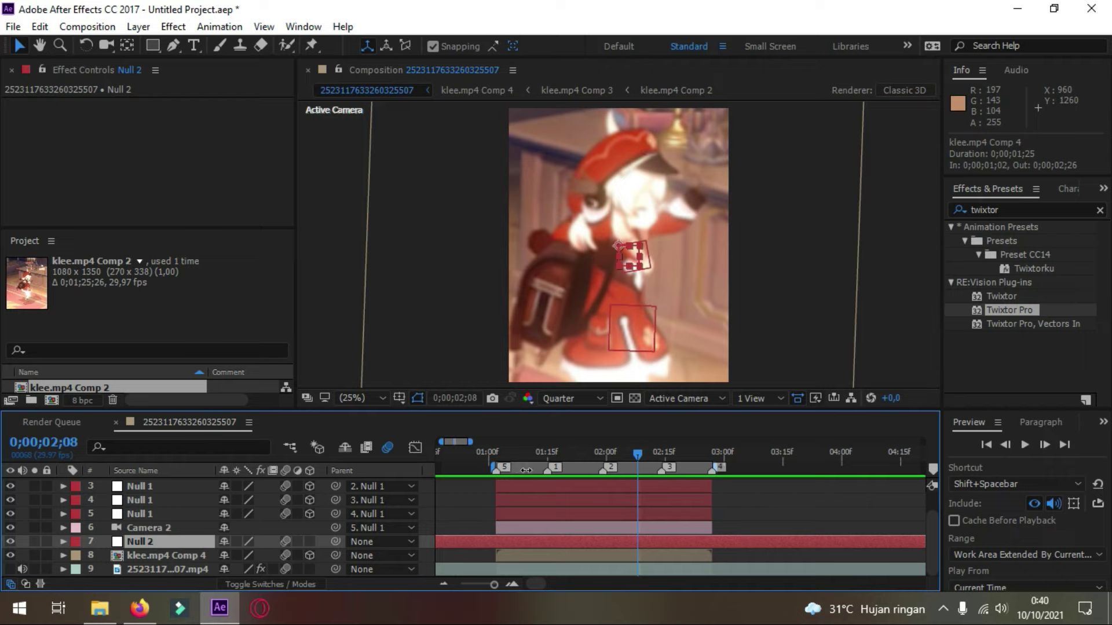
key(ctrl+d)
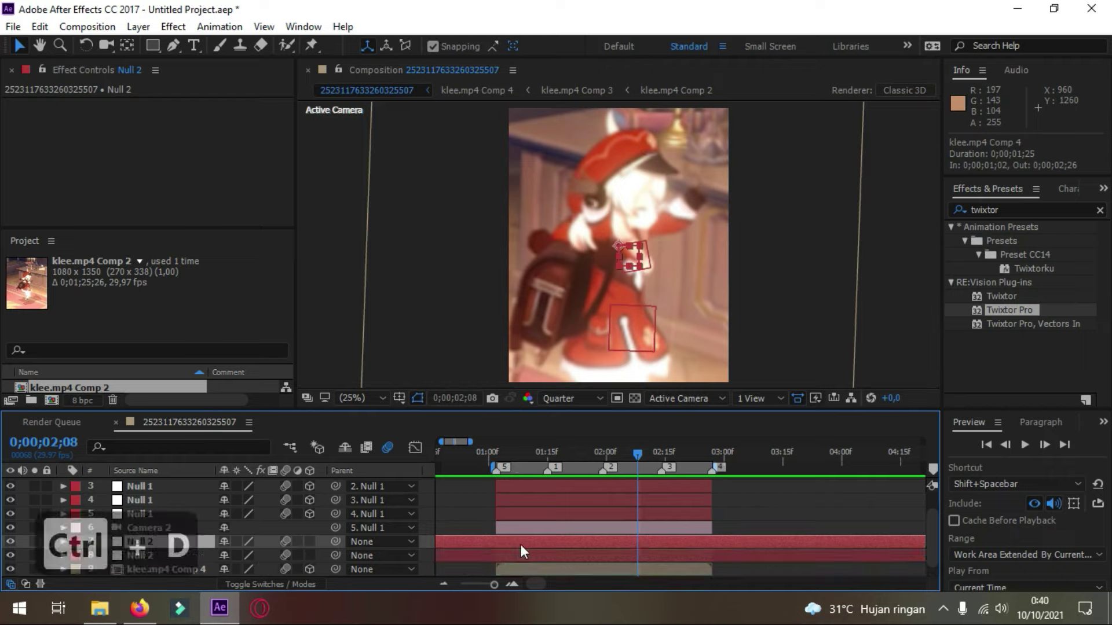
key(ctrl+d)
key(ctrl+d)
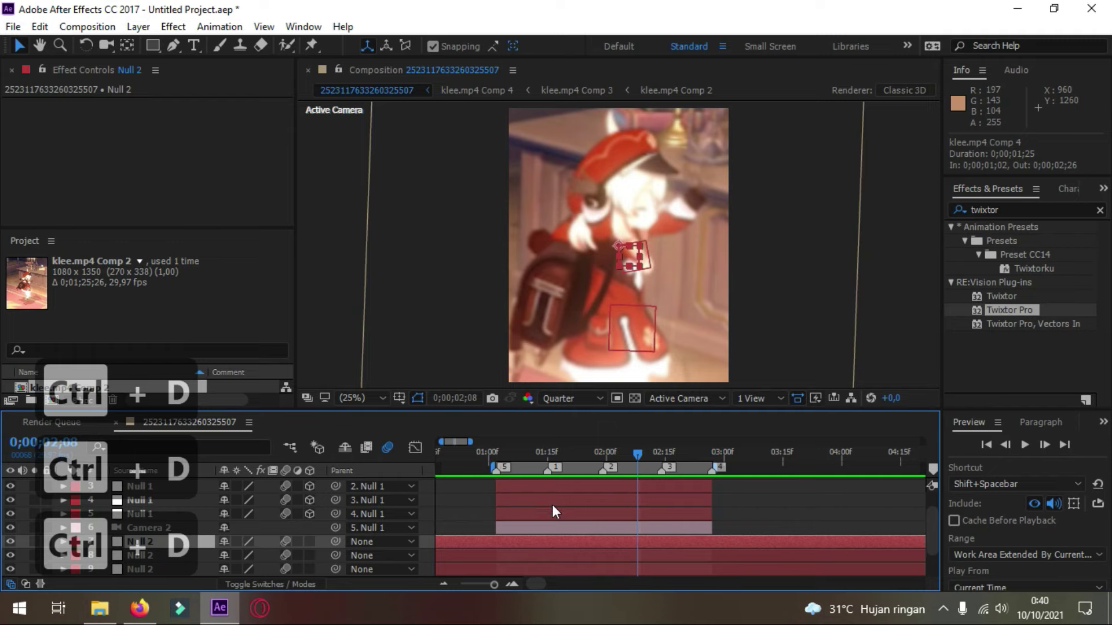
scroll(523, 523, down, 1)
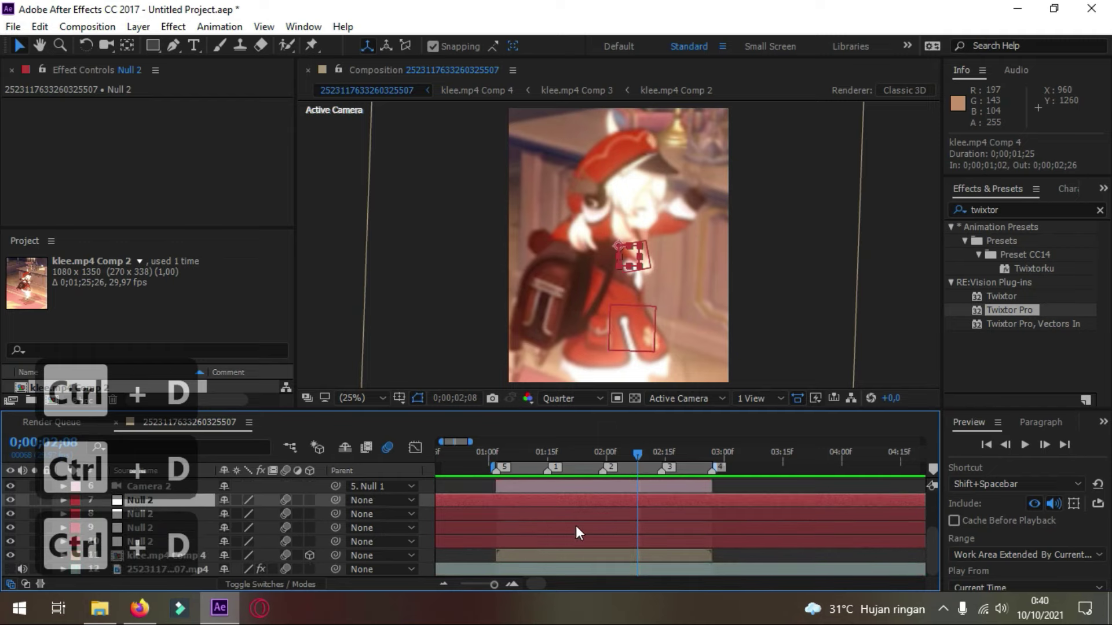
key(ctrl+d)
Split all five new nulls at 0;00;01;02 on beat marker 5 and delete the parts before it
click(497, 454)
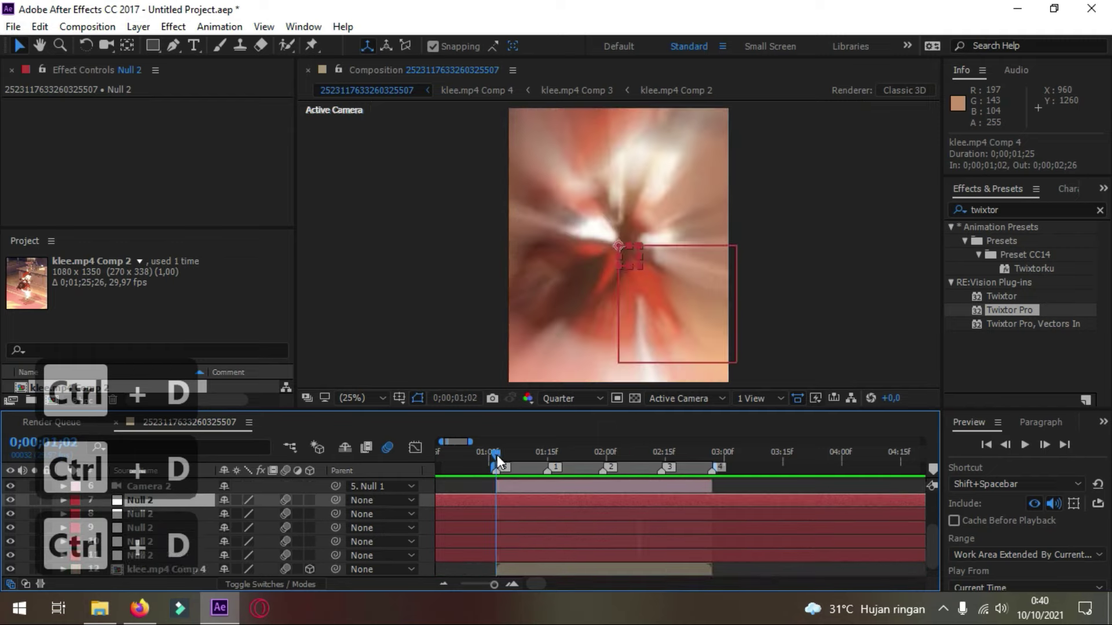
ctrl+click(516, 516)
ctrl+click(519, 530)
ctrl+click(520, 539)
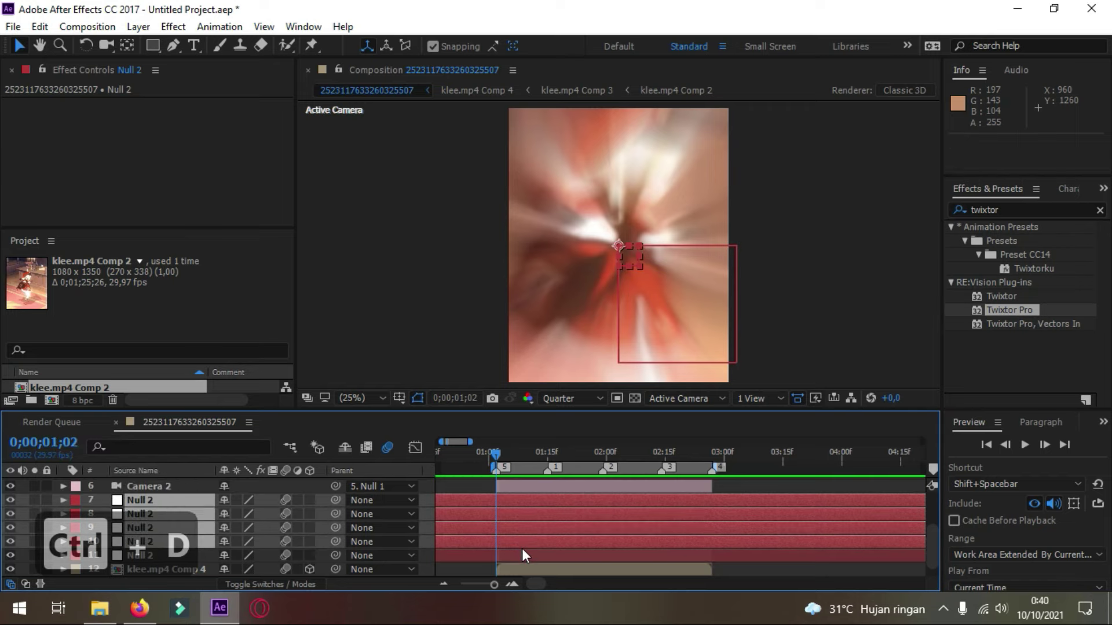
ctrl+click(524, 554)
key(ctrl+shift+d)
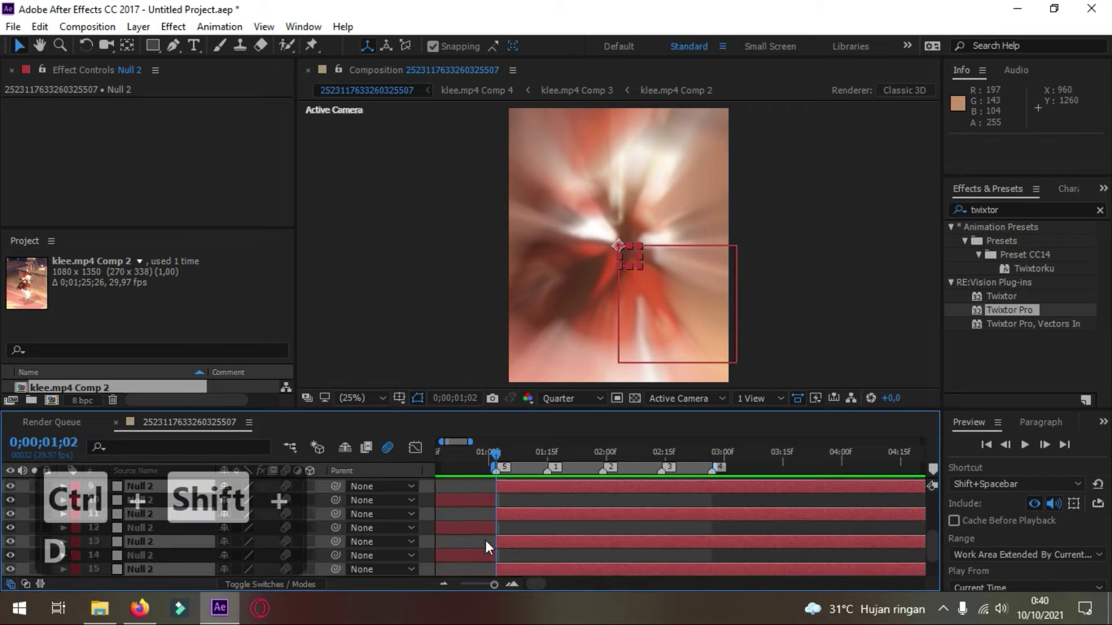
key(Delete)
key(Delete)
key(Delete)
key(Delete)
click(473, 513)
Split the five new nulls at beat marker 4 and delete the parts after it
key(Delete)
click(711, 454)
drag(720, 491, 718, 552)
key(ctrl+shift+d)
key(Delete)
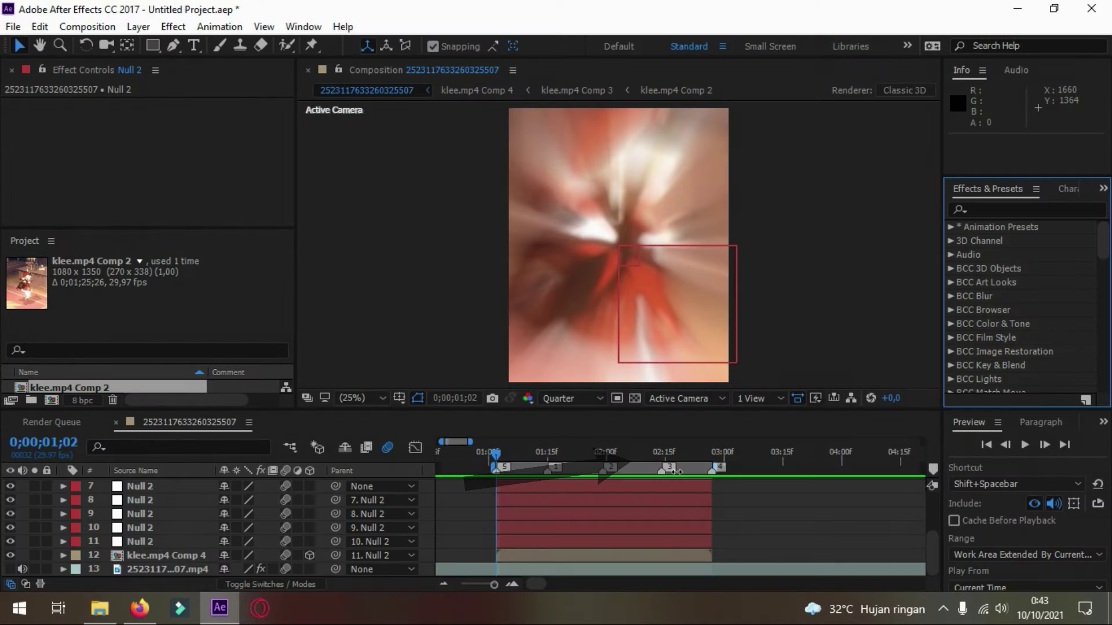
Separate the Position dimensions of the null on layer 11 and reveal its Rotation property as well
click(1000, 468)
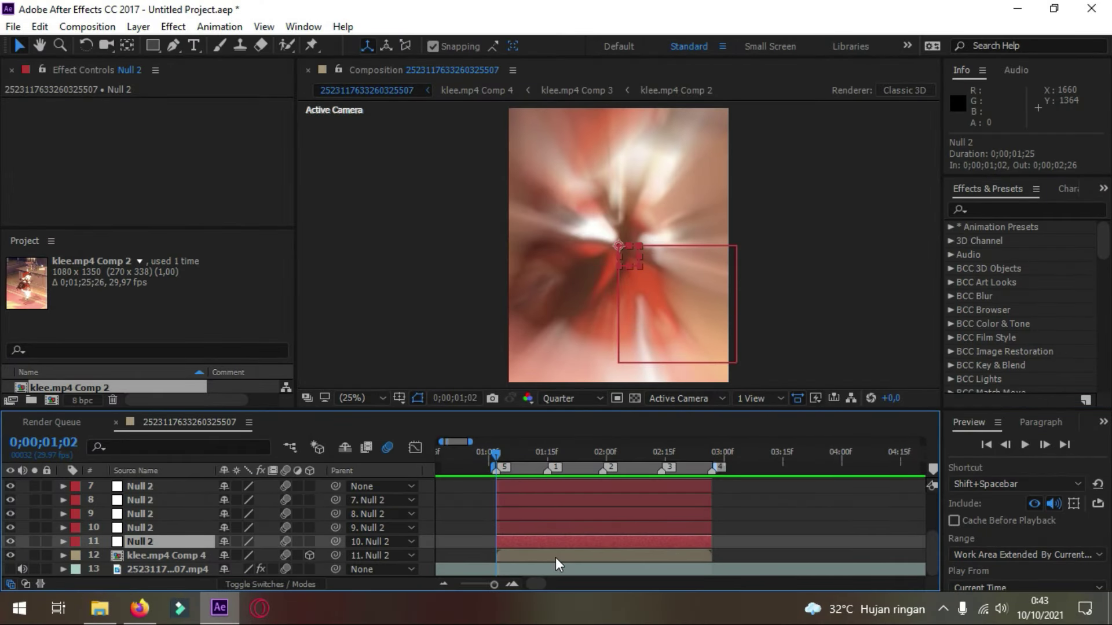
key(p)
scroll(547, 486, down, 1)
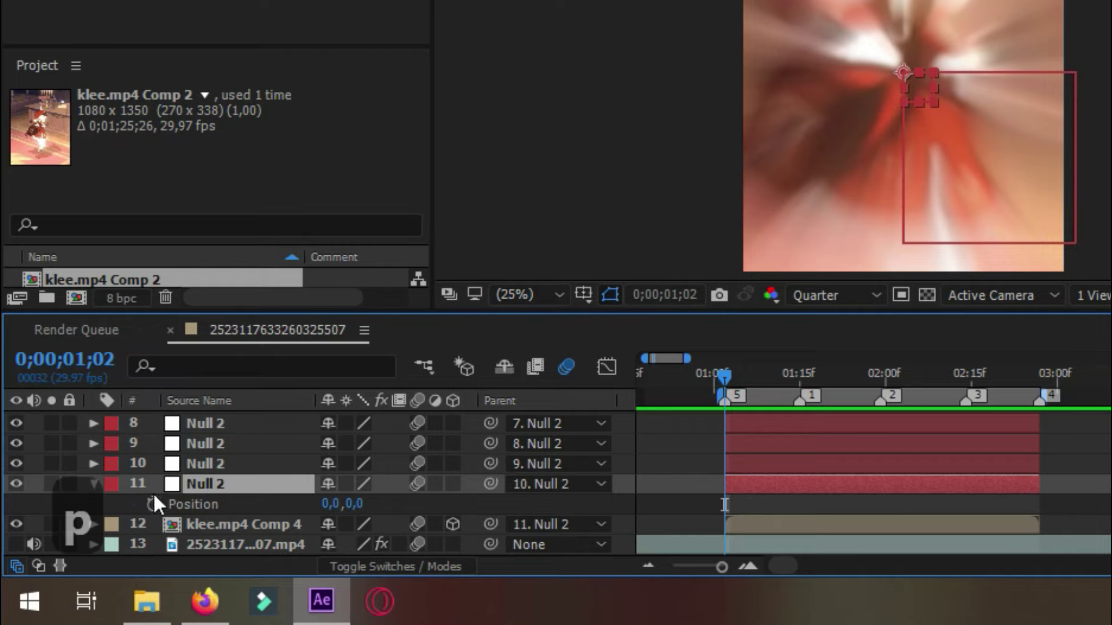
right_click(204, 501)
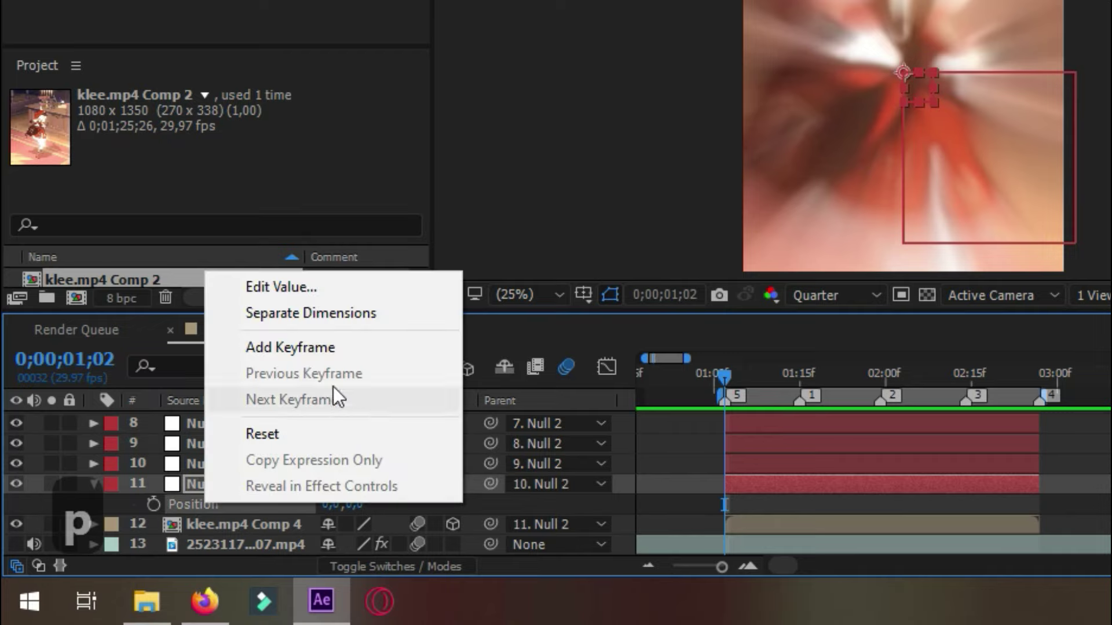
click(305, 316)
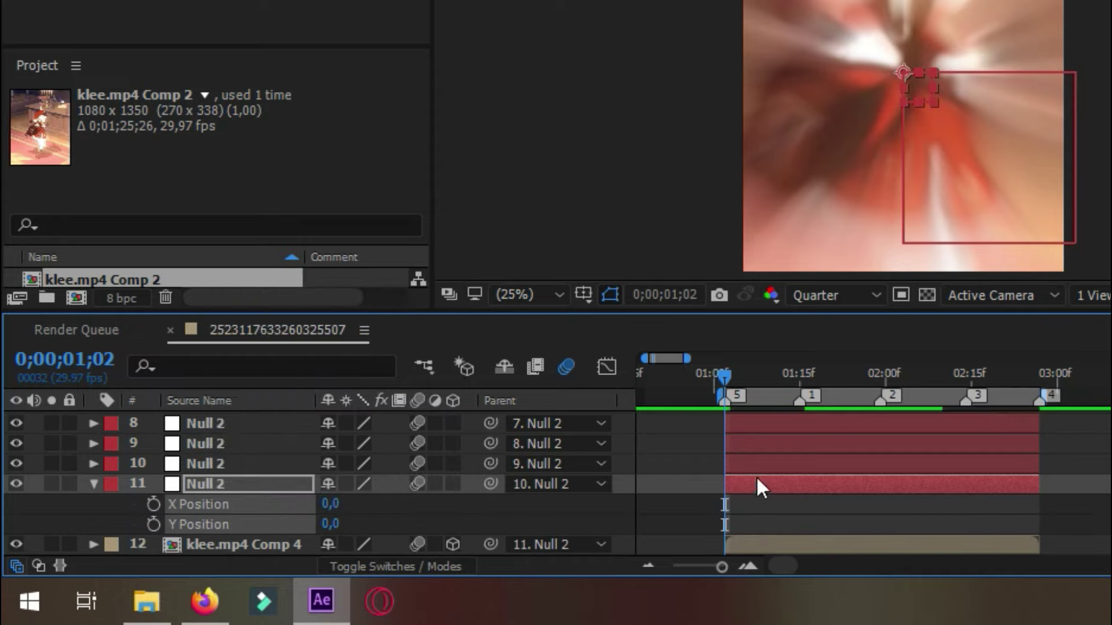
key(shift+r)
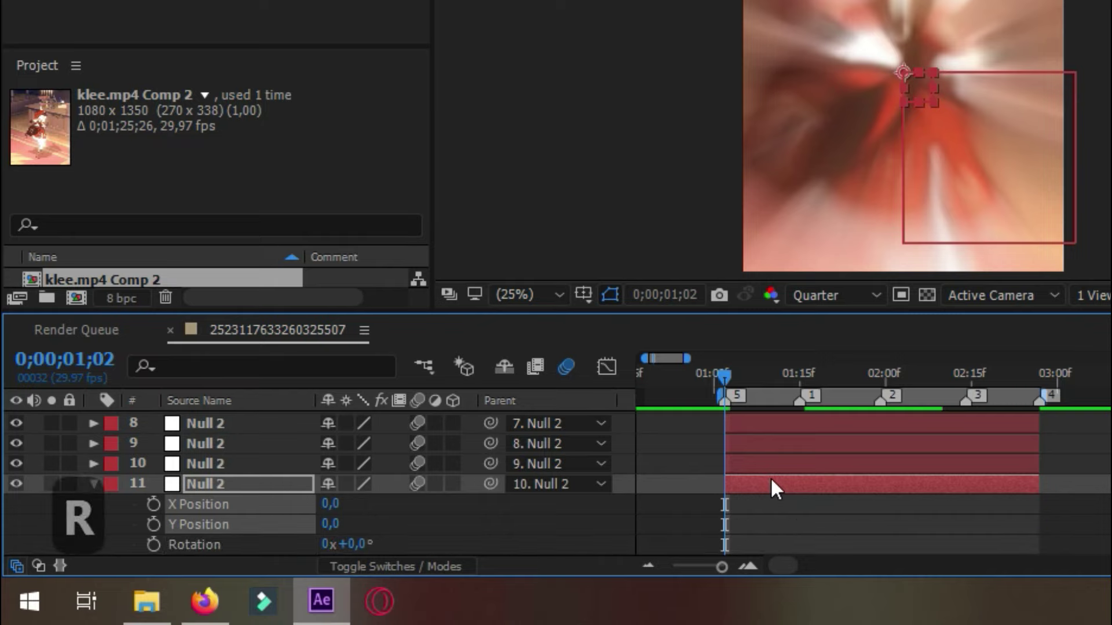
Start keyframing X Position, Y Position and Rotation on the layer 11 null at 0;00;01;02
scroll(779, 476, down, 1)
click(128, 483)
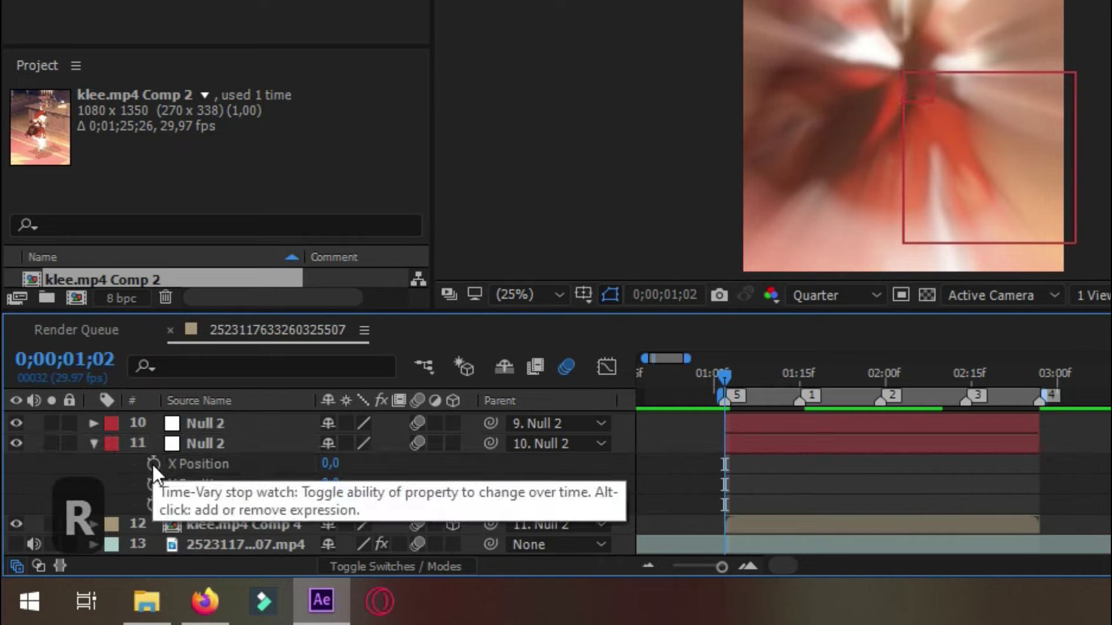
click(152, 464)
click(152, 485)
click(153, 504)
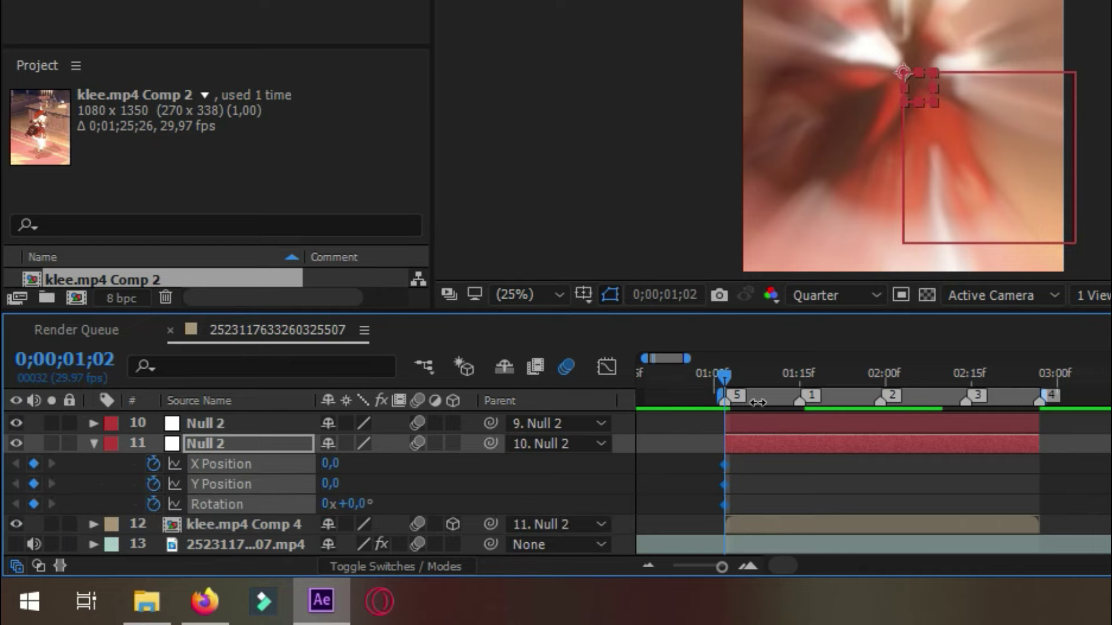
Add X Position, Y Position and Rotation keyframes at 0;00;01;15 on the layer 11 null and apply Easy Ease to all its keyframes
click(798, 376)
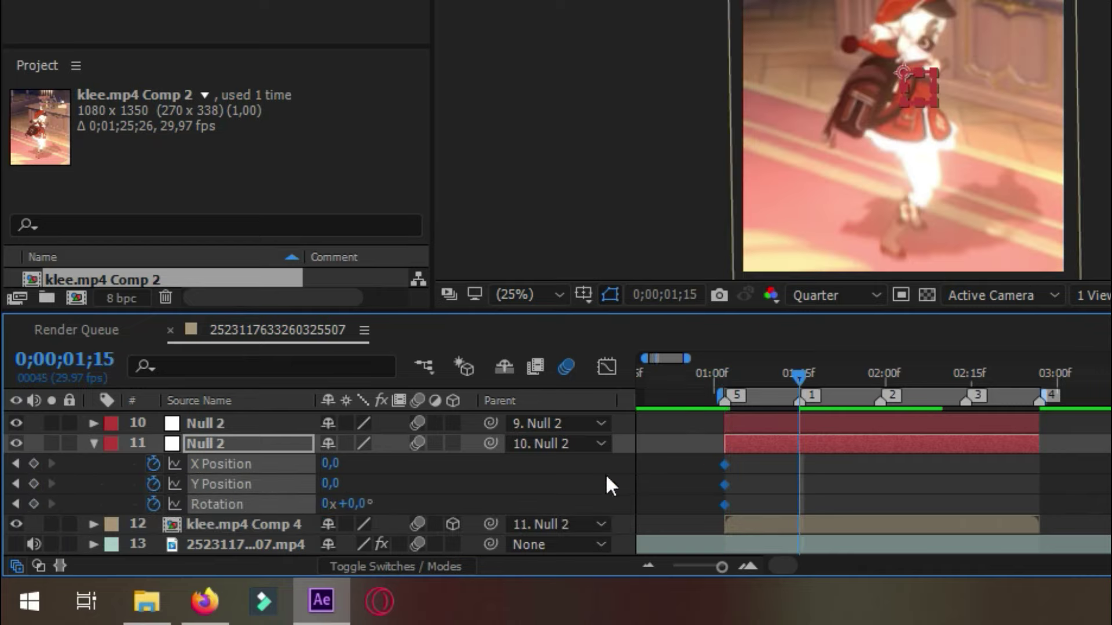
click(33, 463)
click(33, 483)
click(33, 504)
drag(824, 508, 679, 461)
key(F9)
click(762, 473)
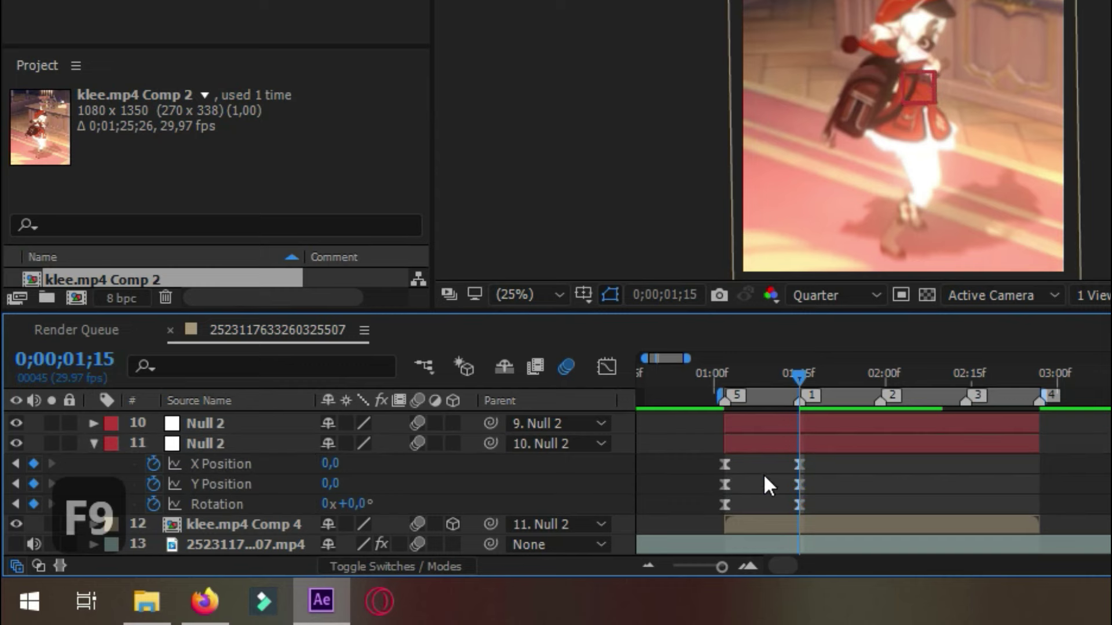
Set the layer 11 null's X Position to 65 at 0;00;01;11, between its two existing keyframes
drag(799, 378, 776, 378)
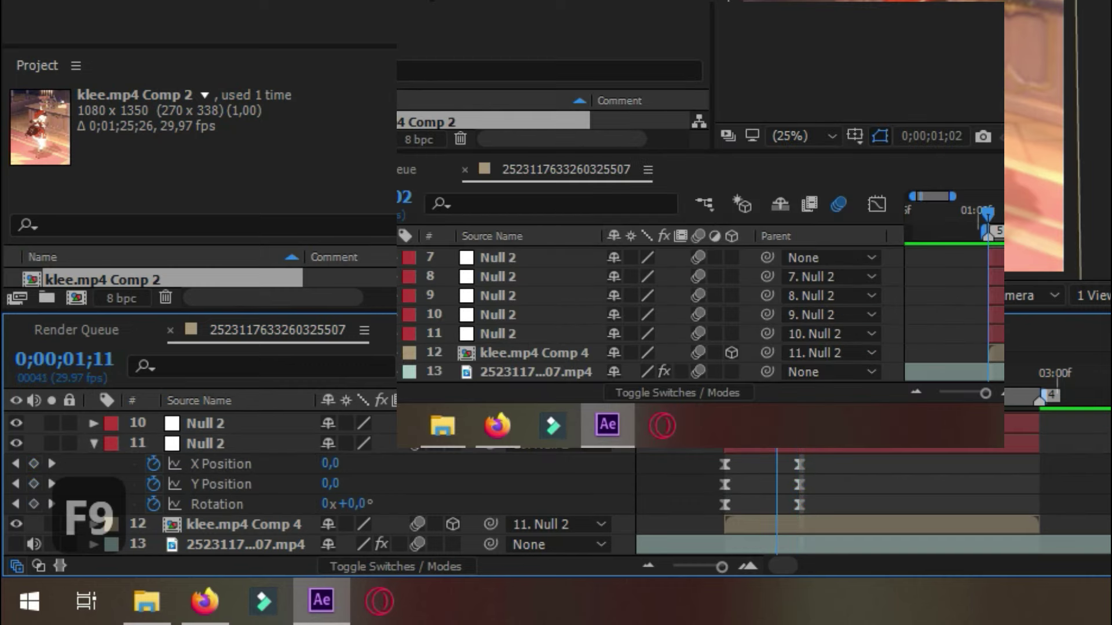
click(253, 464)
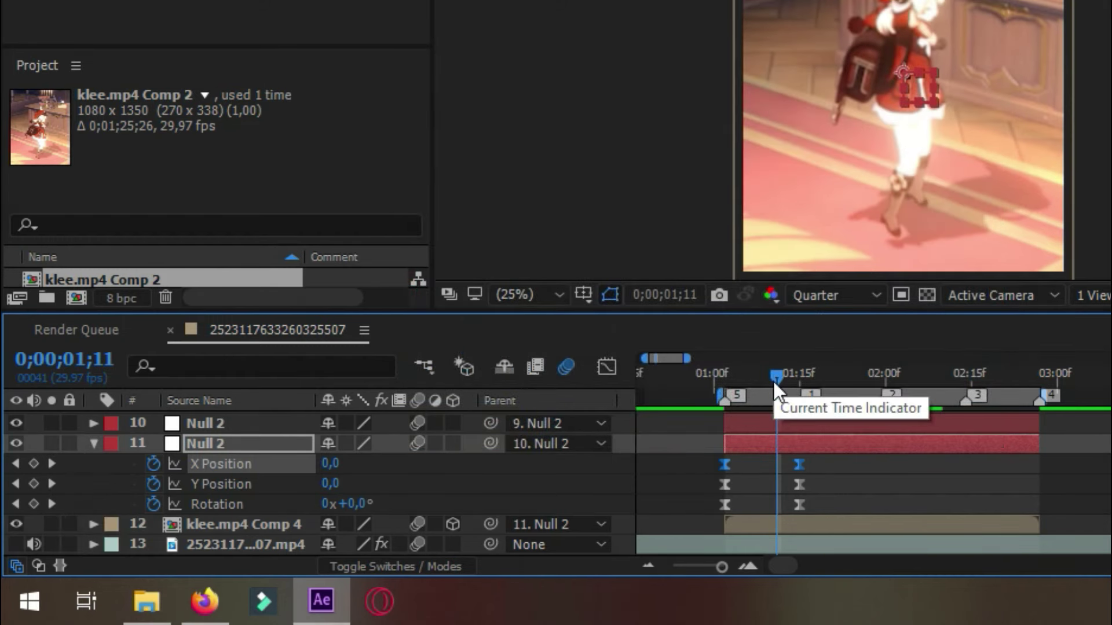
click(760, 482)
drag(776, 384, 770, 377)
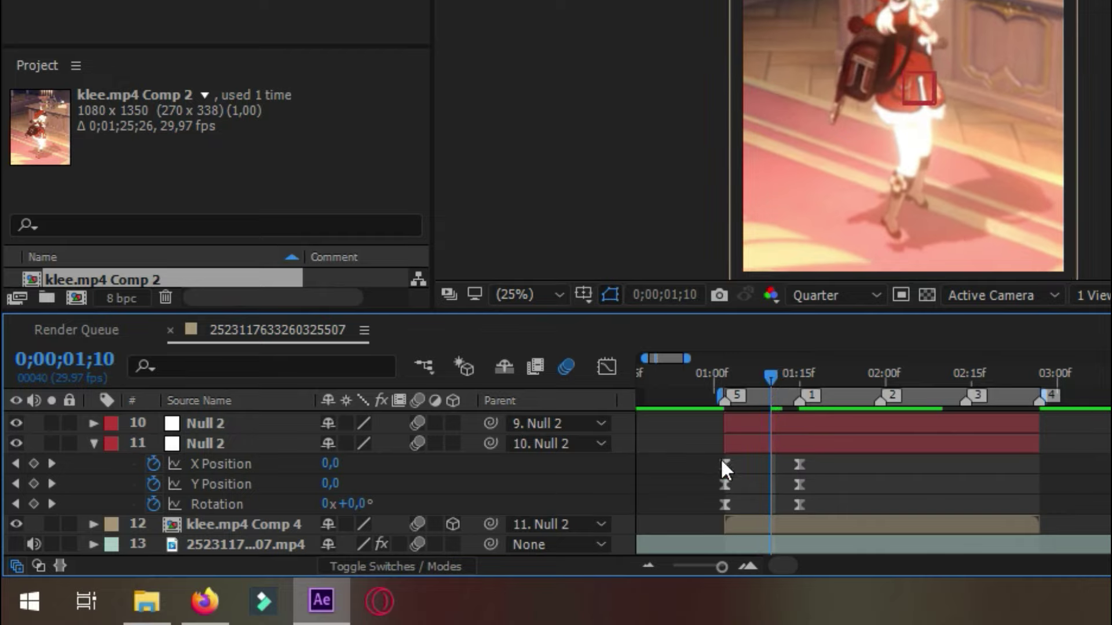
drag(770, 376, 775, 377)
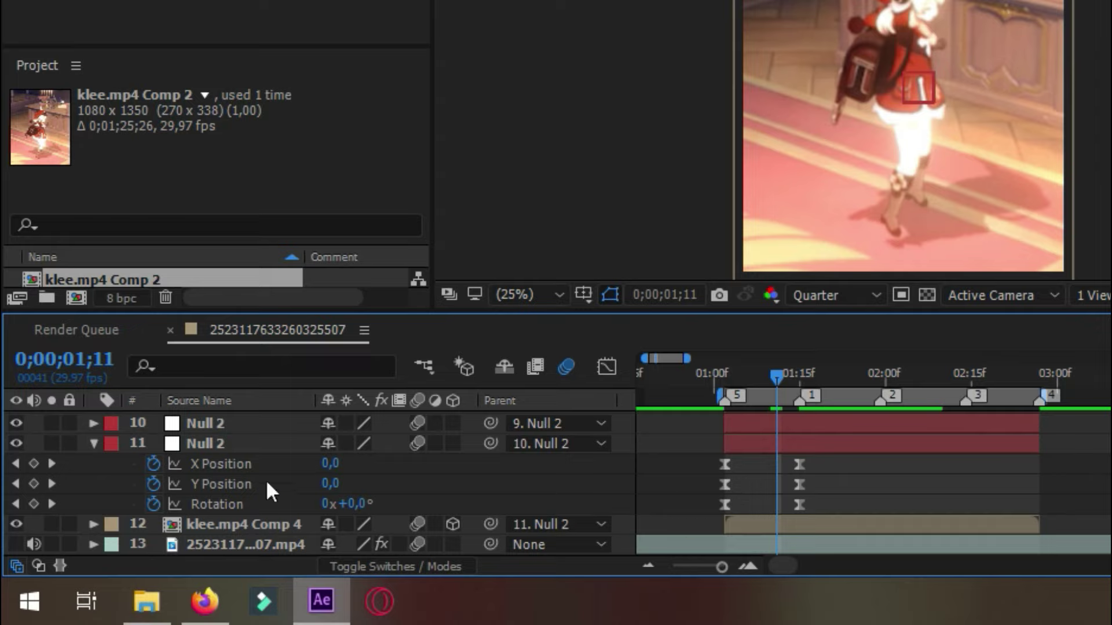
click(346, 463)
text(65)
click(408, 478)
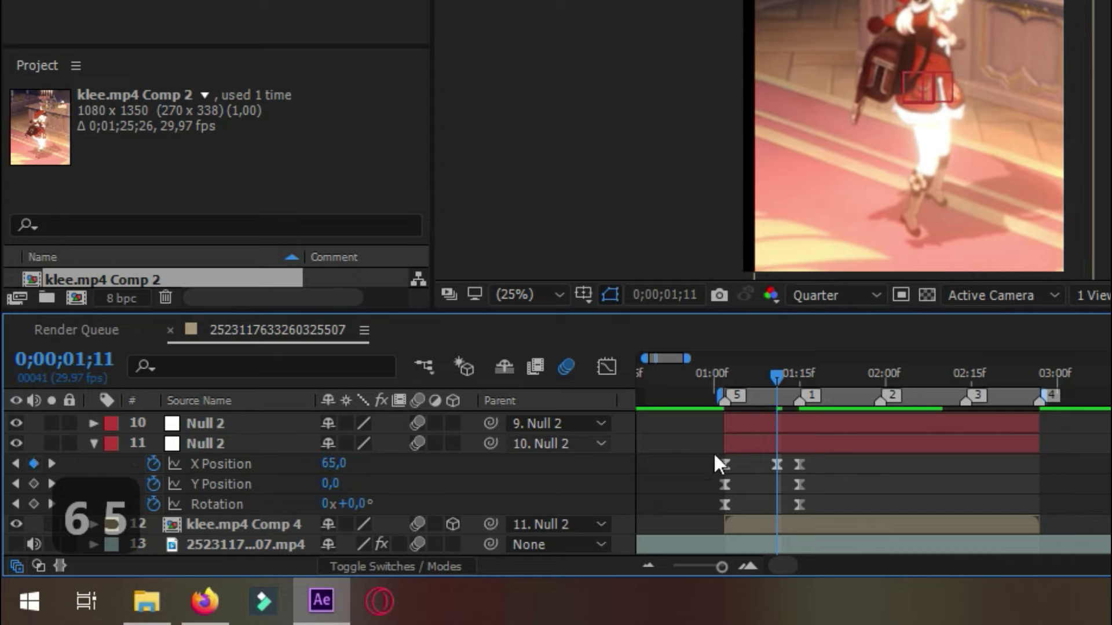